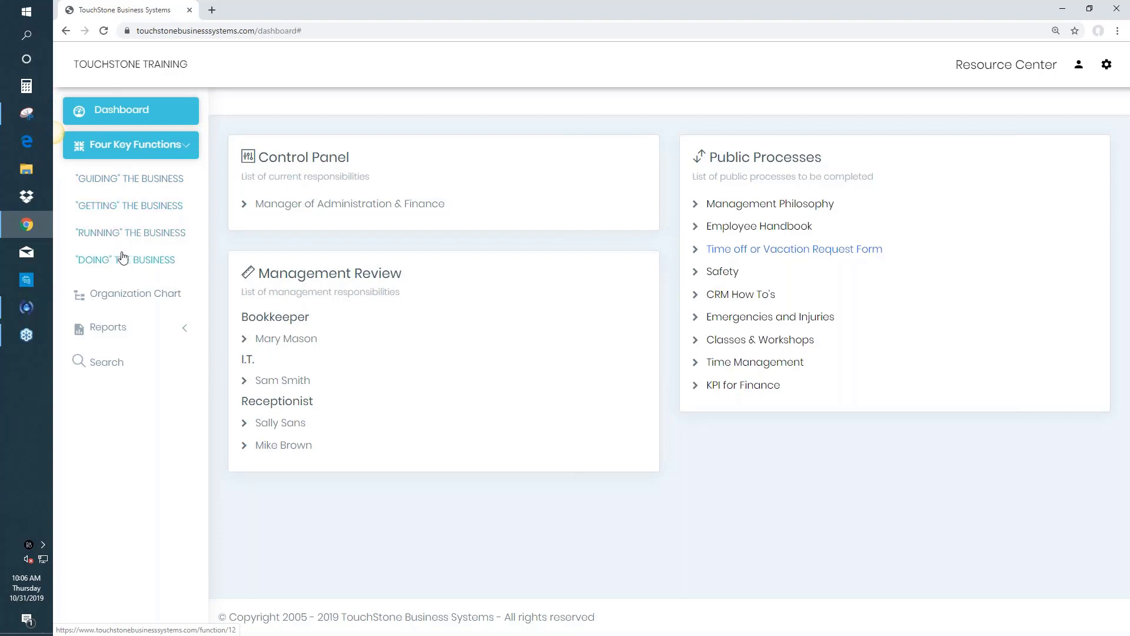
Open the Customer Complaints process under Client Service in the "DOING" The Business function.
{"action": "left_click", "coordinate": [124, 262]}
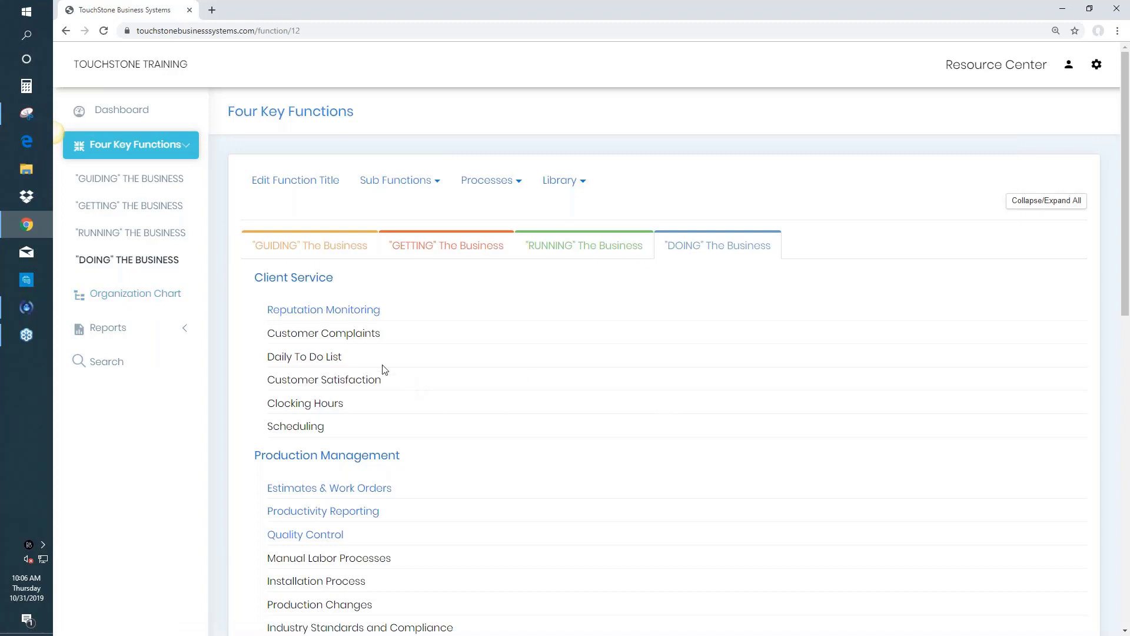
{"action": "left_click", "coordinate": [353, 333]}
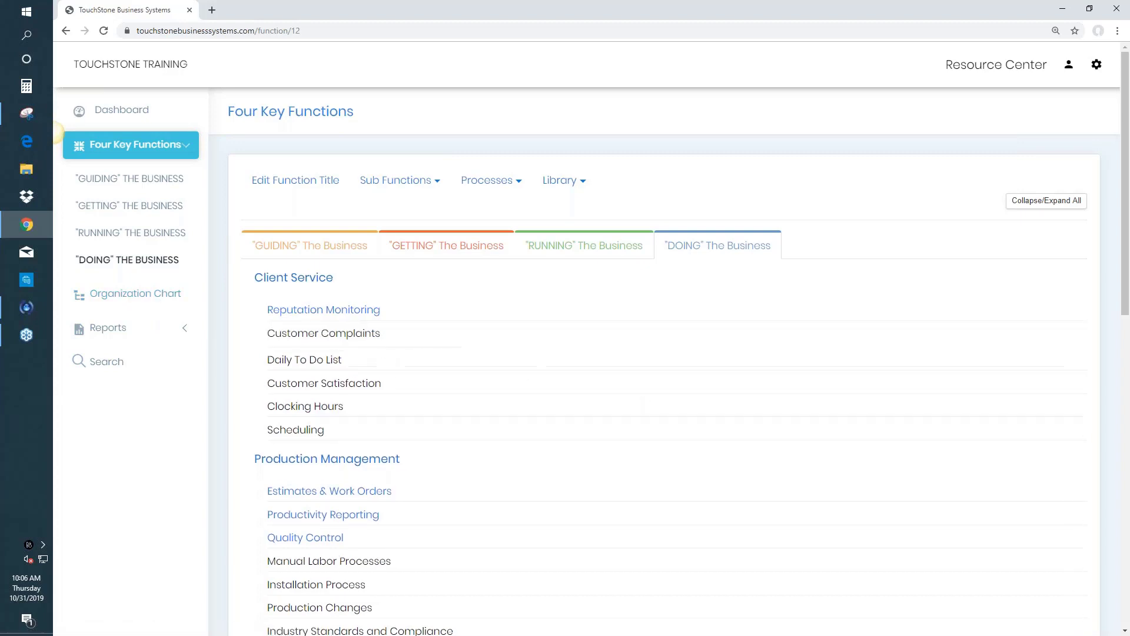
{"action": "left_click", "coordinate": [339, 338]}
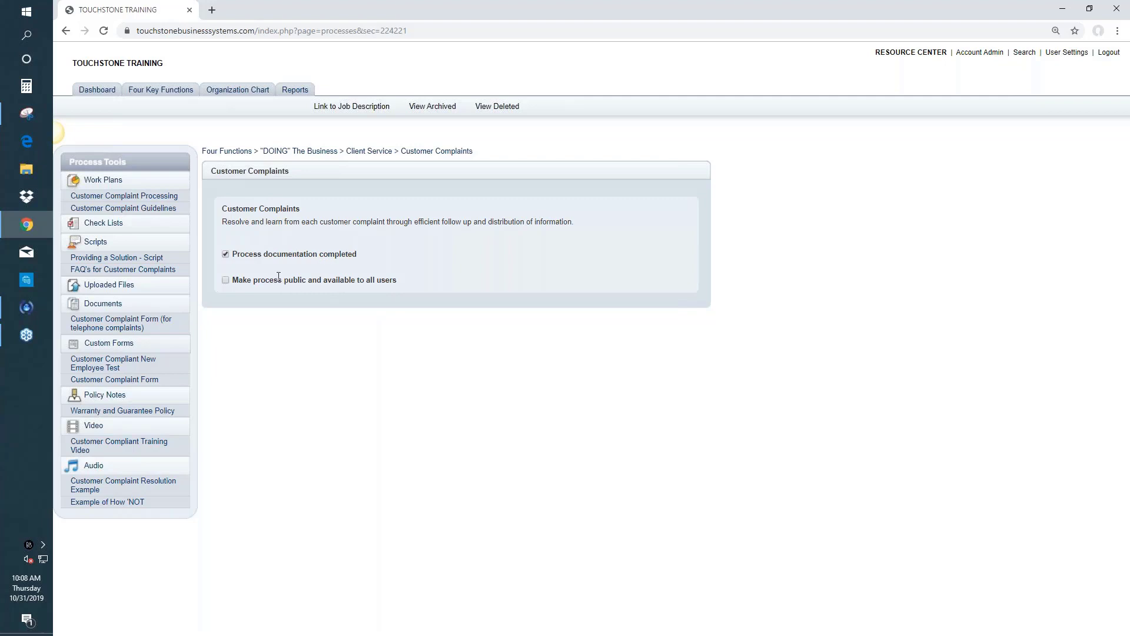
Examine how the title and description of the Customer Complaints process can be edited.
{"action": "left_click", "coordinate": [282, 209]}
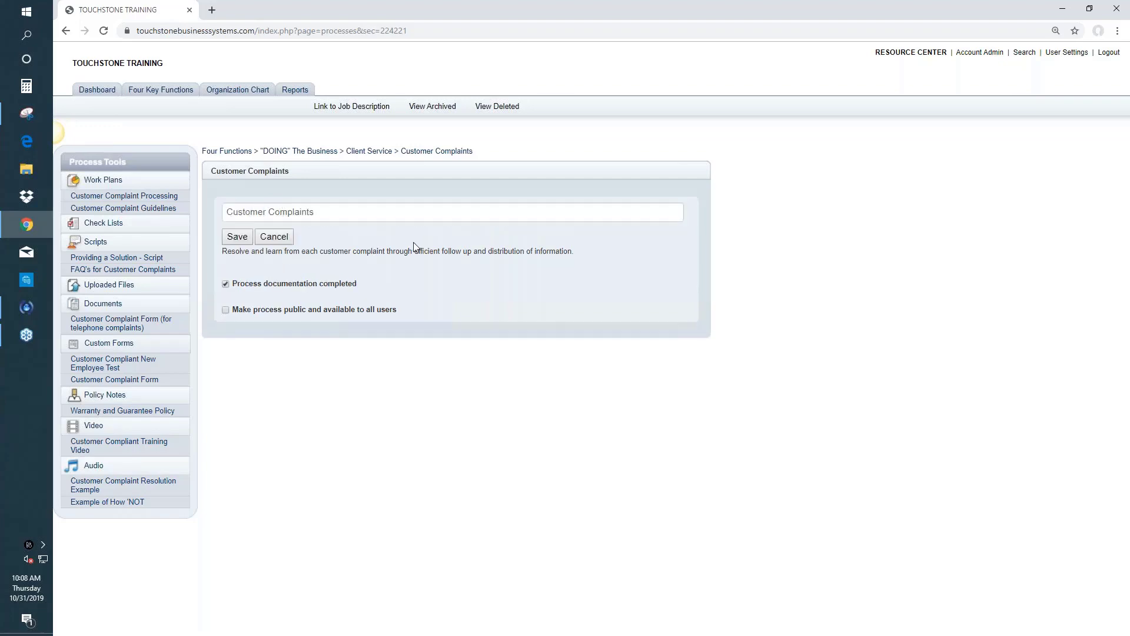
{"action": "left_click", "coordinate": [273, 236]}
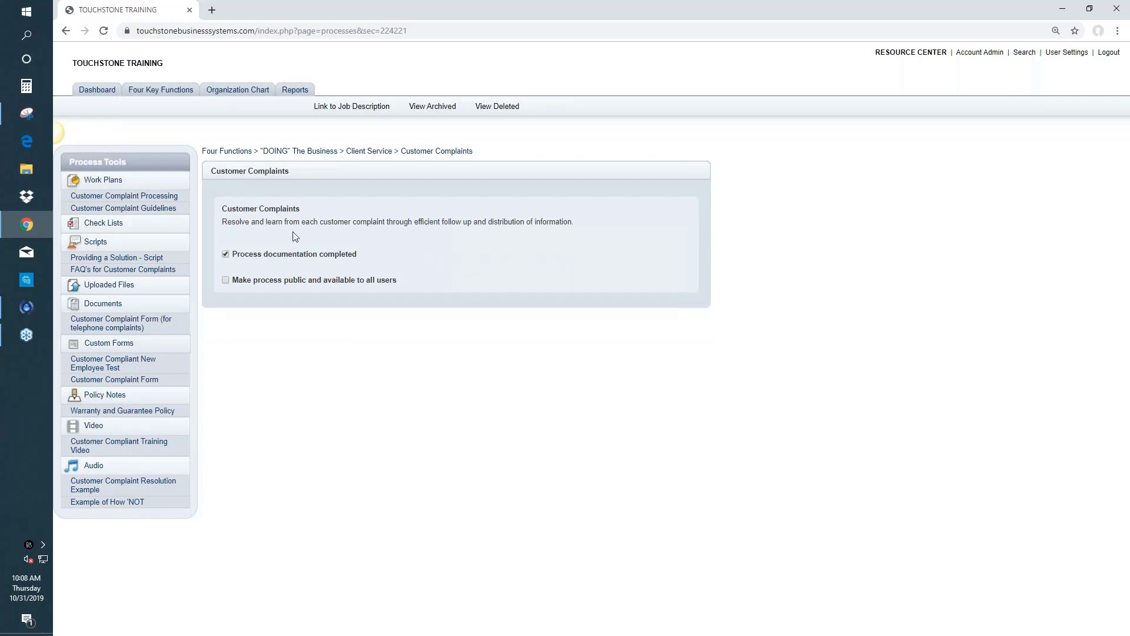
{"action": "left_click", "coordinate": [394, 222]}
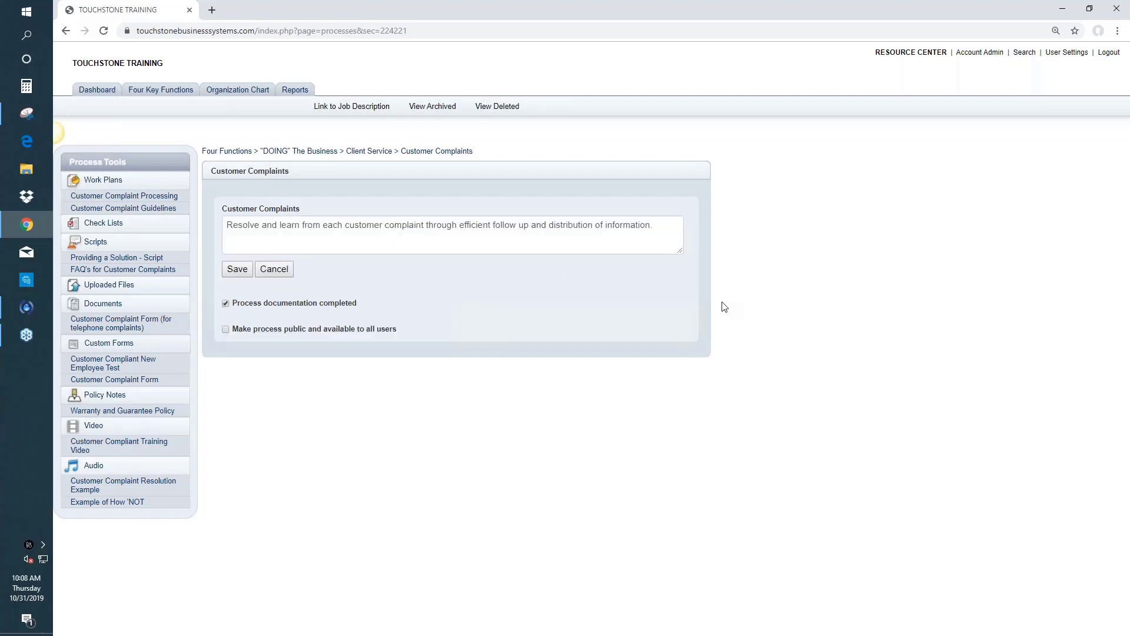
{"action": "left_click", "coordinate": [244, 271]}
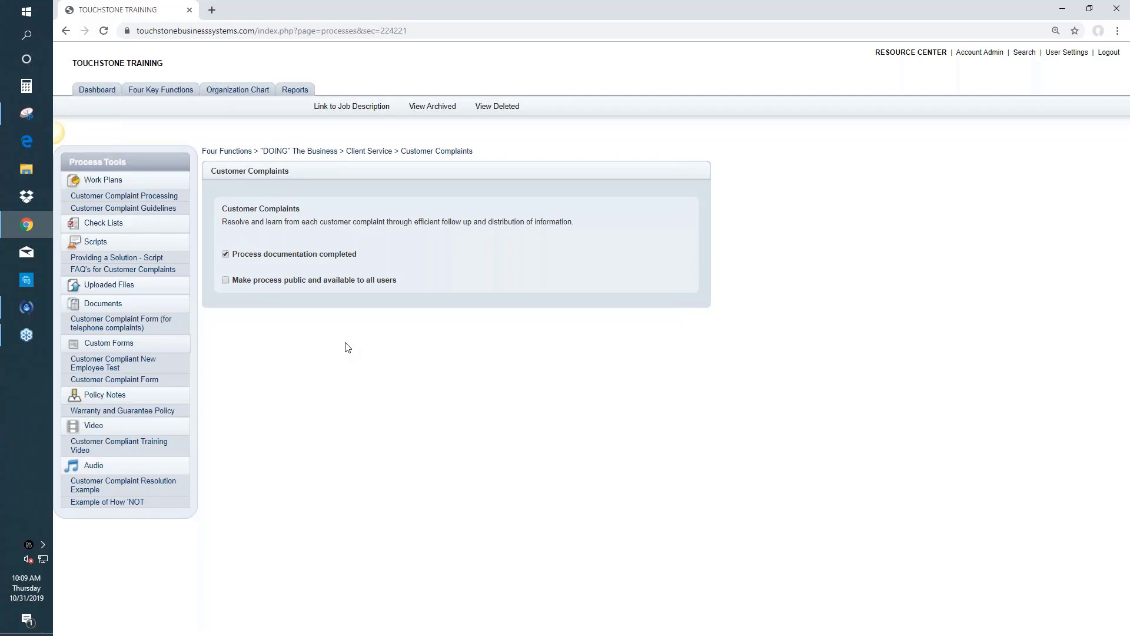
{"action": "left_click", "coordinate": [322, 224]}
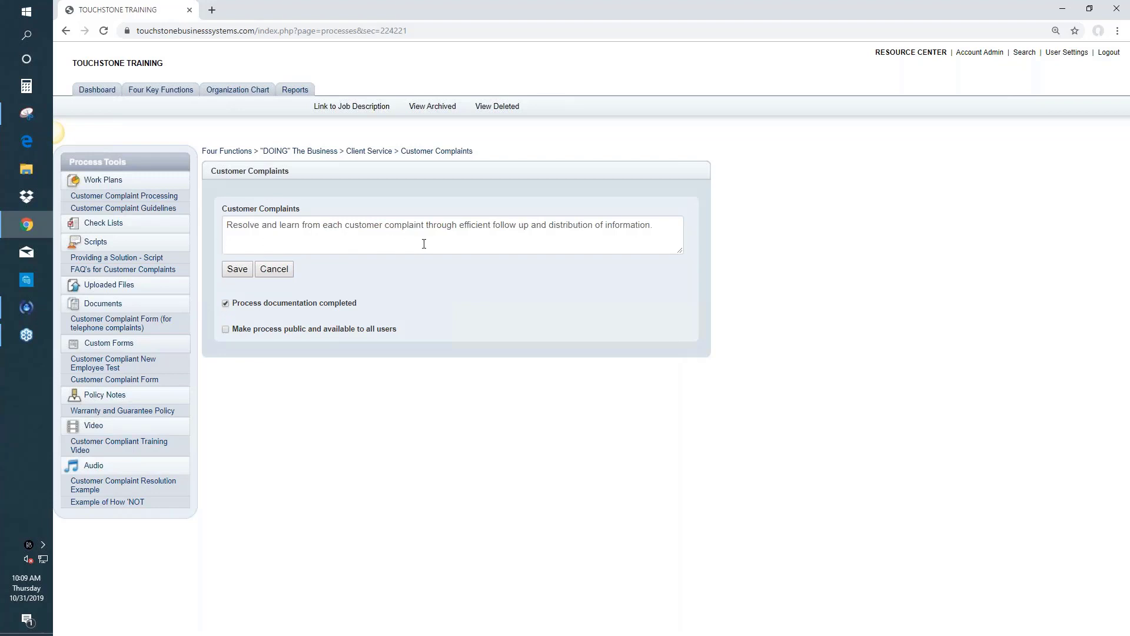
{"action": "left_click", "coordinate": [239, 270]}
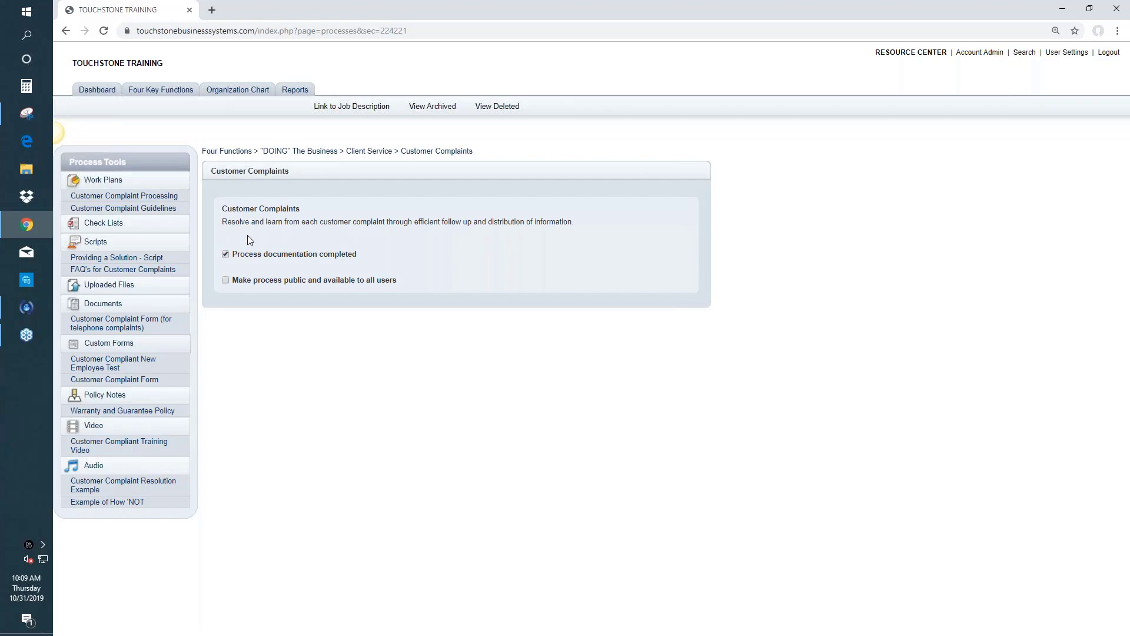
Link the Customer Complaints process to the Bookkeeper job description as a Strategic process.
{"action": "left_click", "coordinate": [349, 110]}
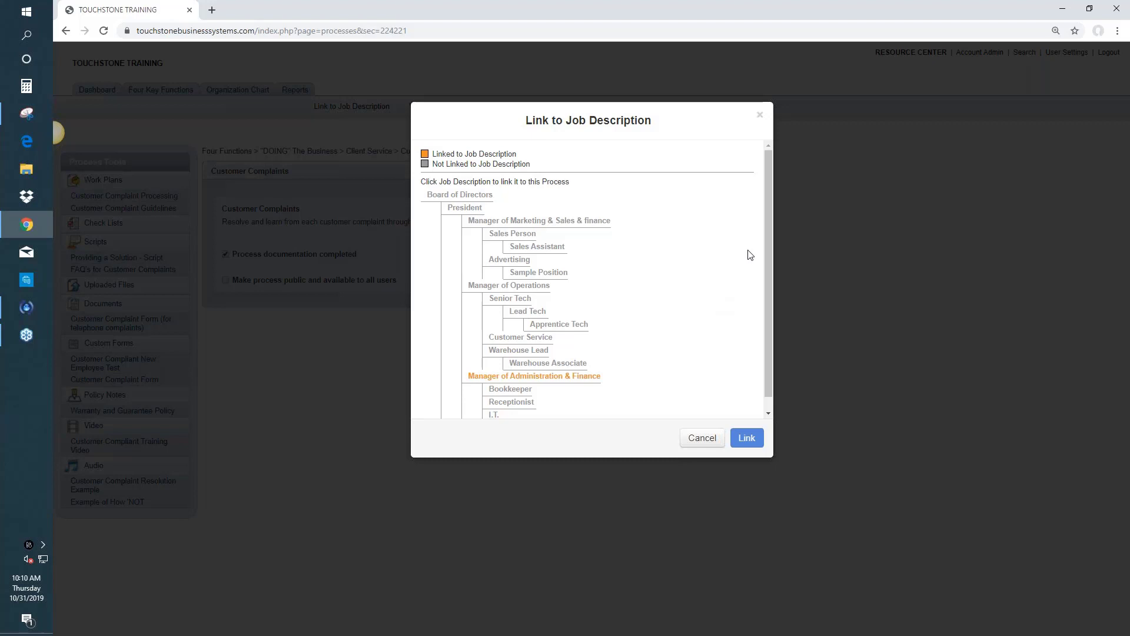
{"action": "scroll", "coordinate": [769, 220], "scroll_direction": "down", "scroll_amount": 1}
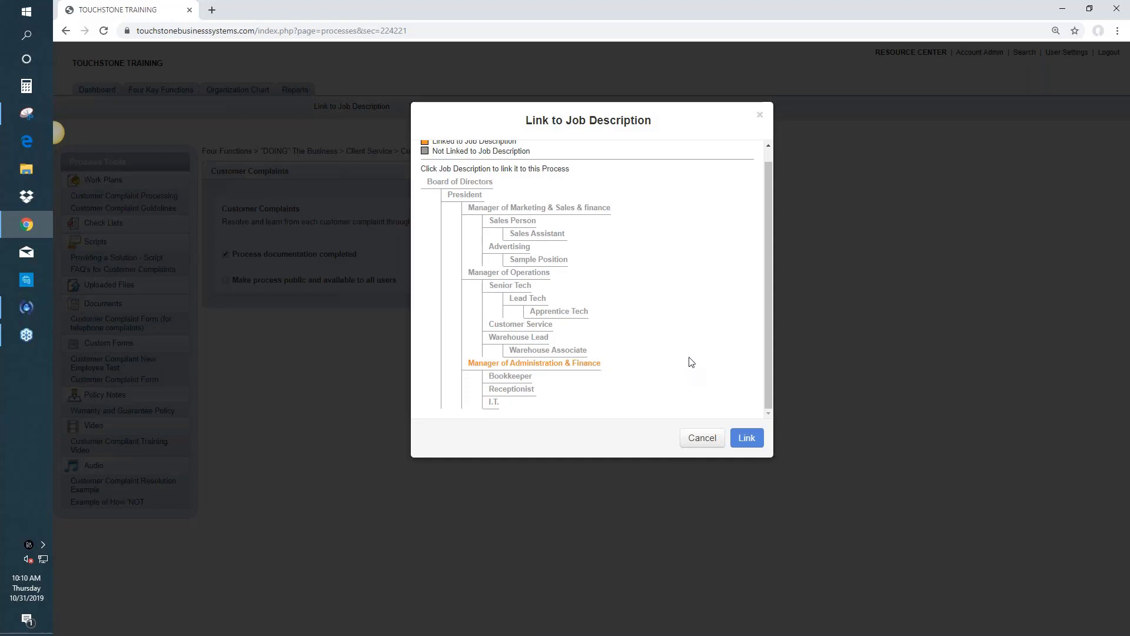
{"action": "left_click", "coordinate": [589, 381]}
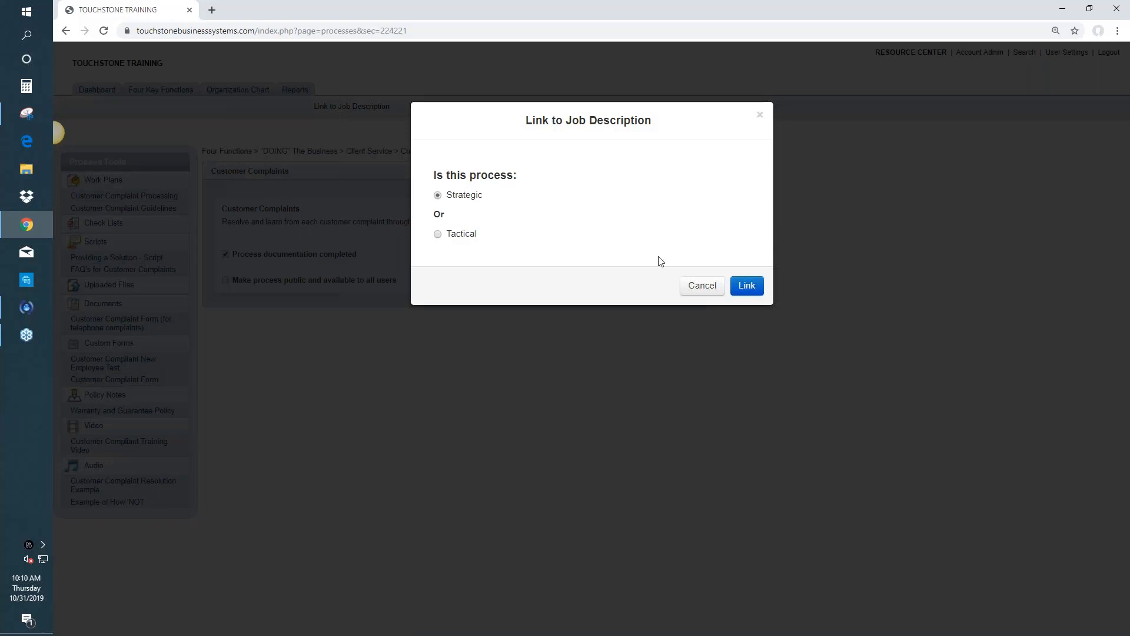
{"action": "left_click", "coordinate": [746, 285]}
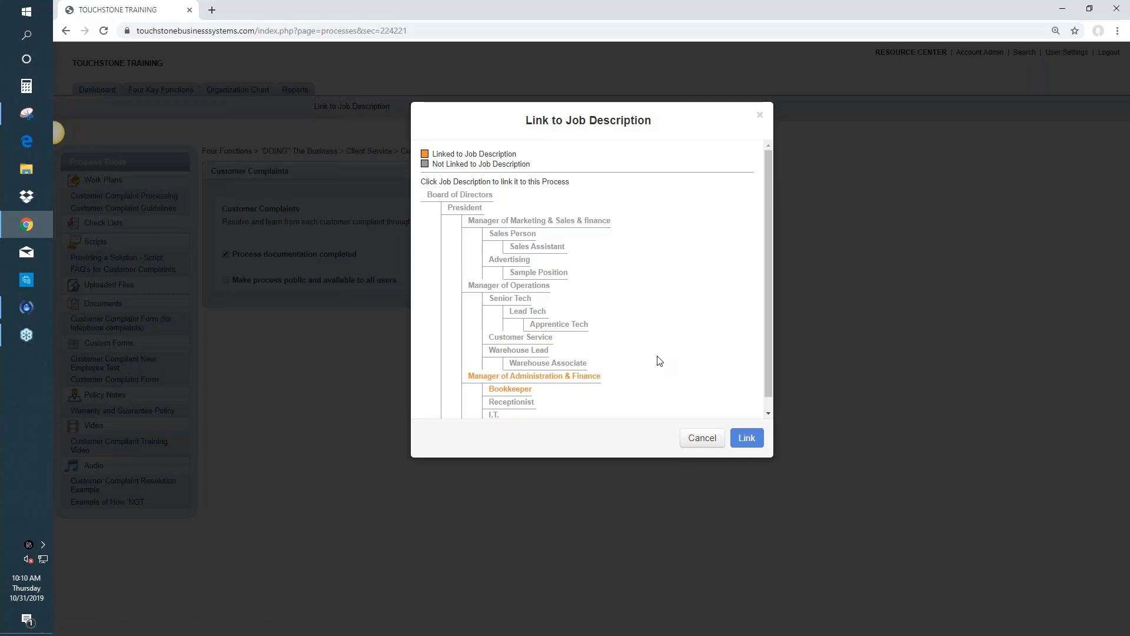
Unlink the Bookkeeper job description from the Customer Complaints process and leave the job description linking.
{"action": "left_click", "coordinate": [510, 392]}
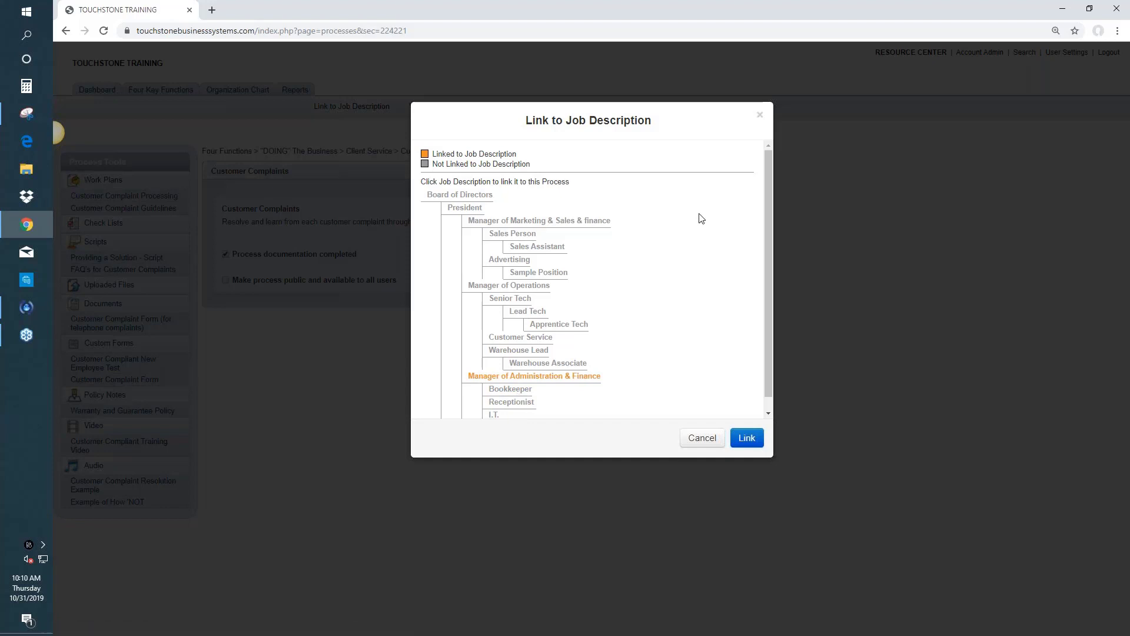
{"action": "left_click", "coordinate": [760, 115]}
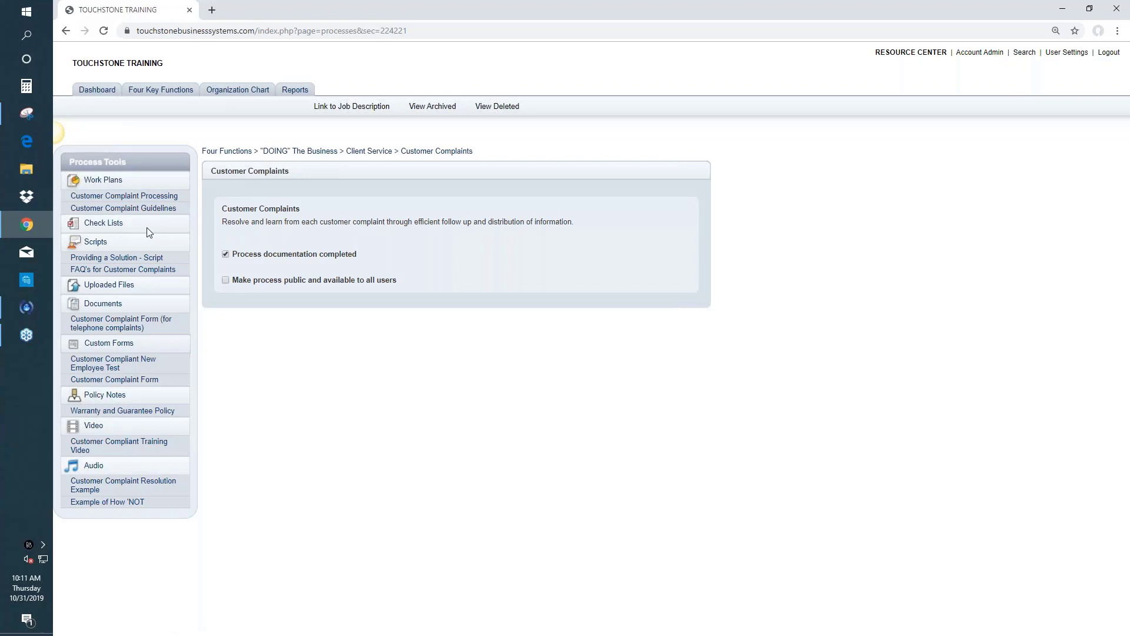
Convert the Customer Complaint Processing work plan to a checklist.
{"action": "left_click", "coordinate": [153, 198]}
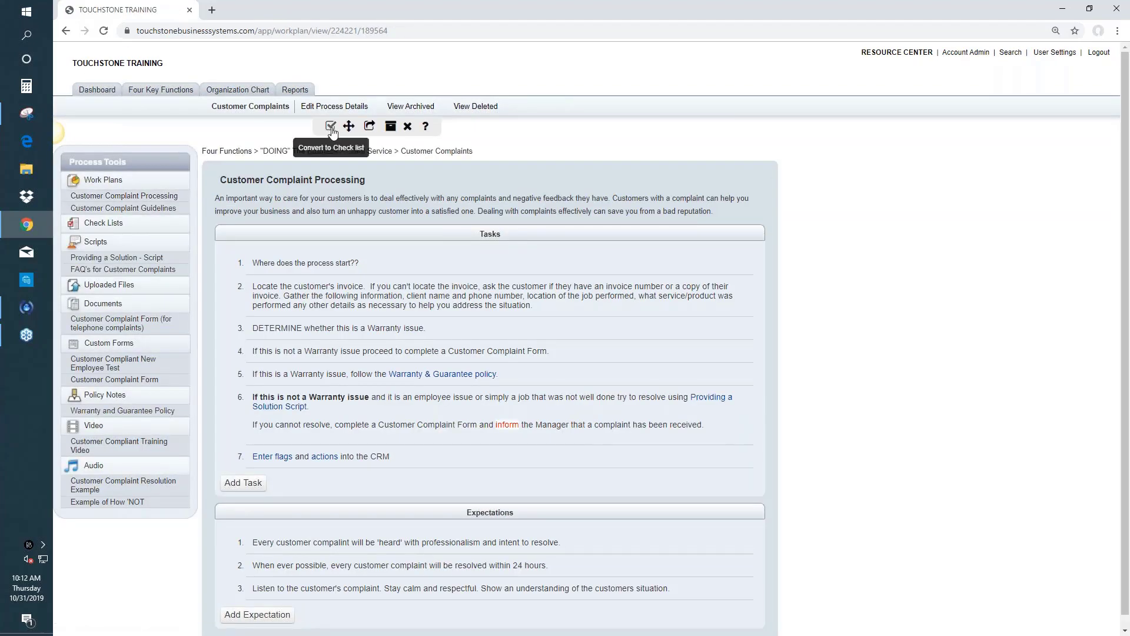
{"action": "left_click", "coordinate": [332, 131]}
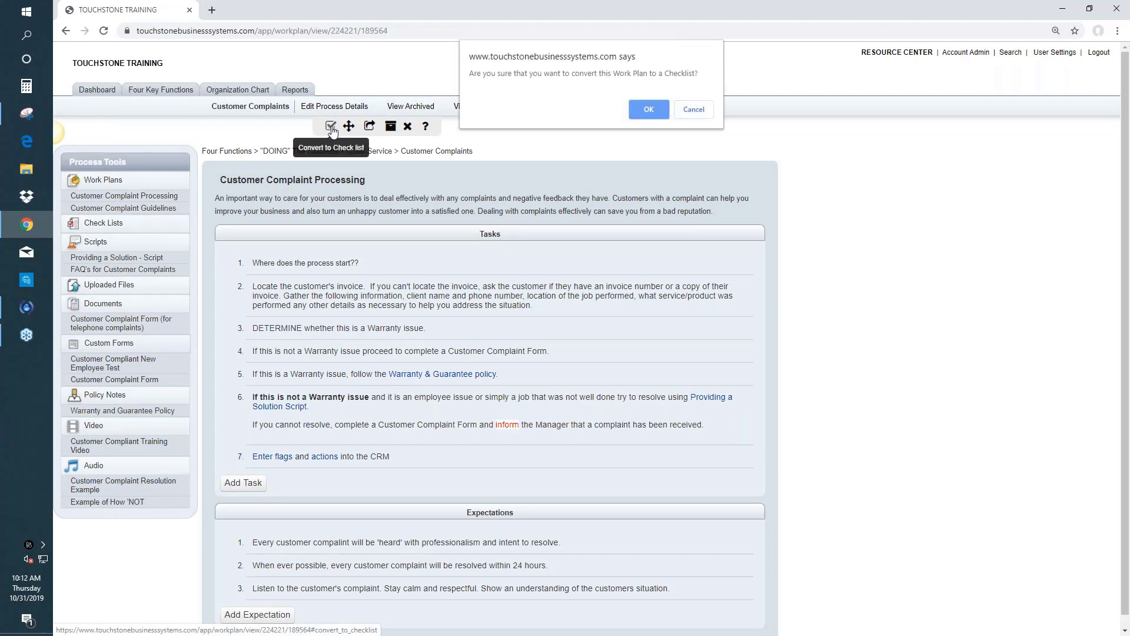
{"action": "left_click", "coordinate": [649, 111]}
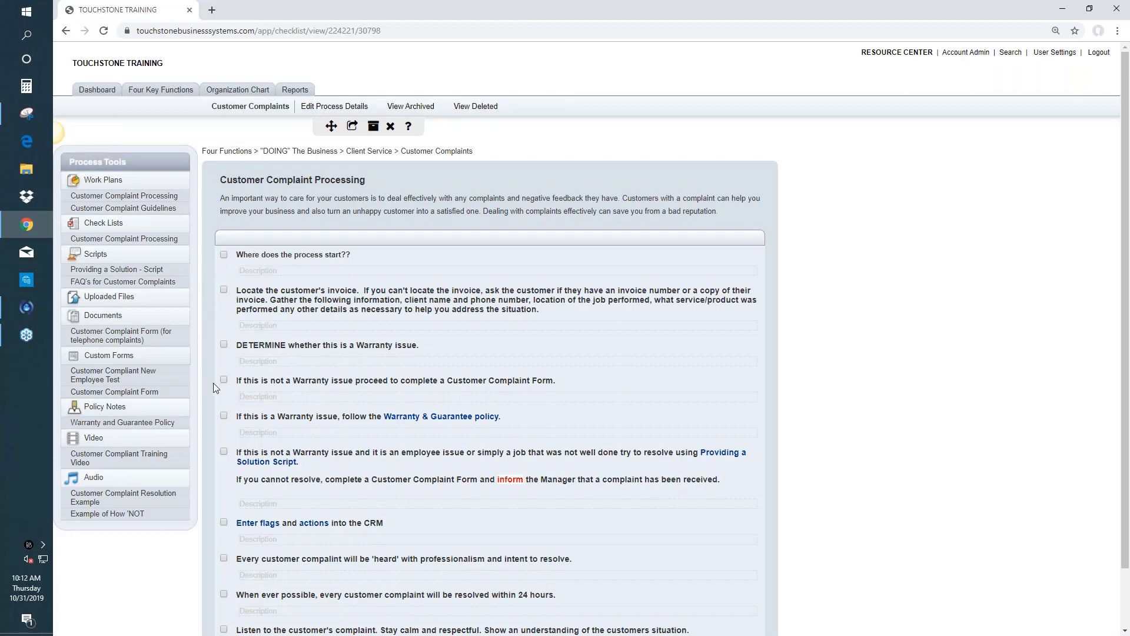
View the Providing a Solution script and the blank form for uploading a new file.
{"action": "left_click", "coordinate": [151, 272]}
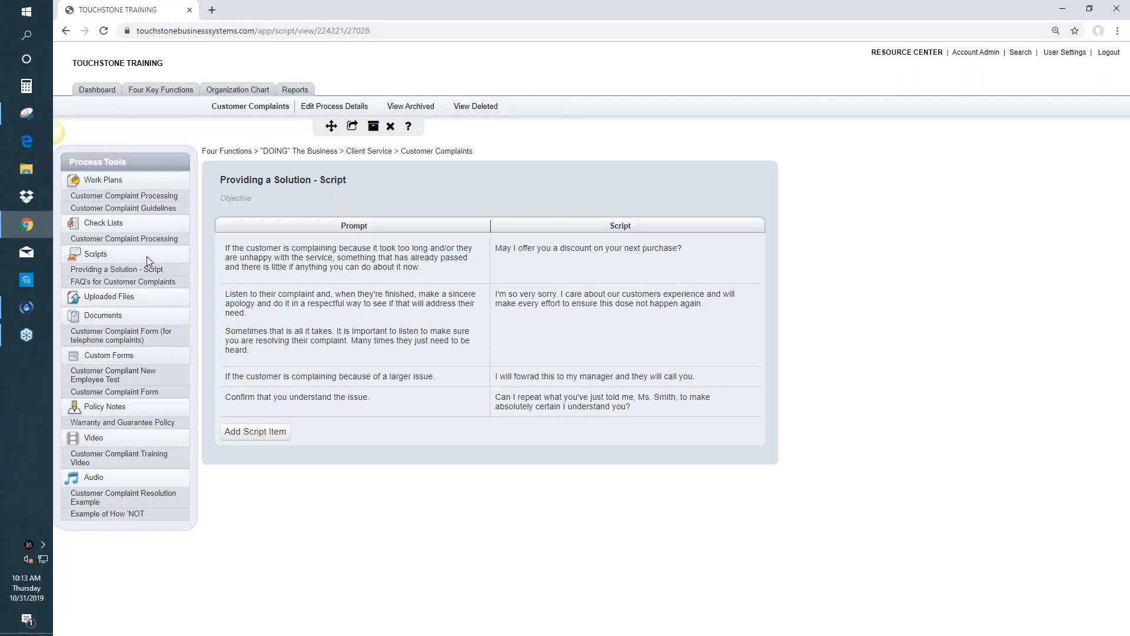
{"action": "left_click", "coordinate": [110, 297]}
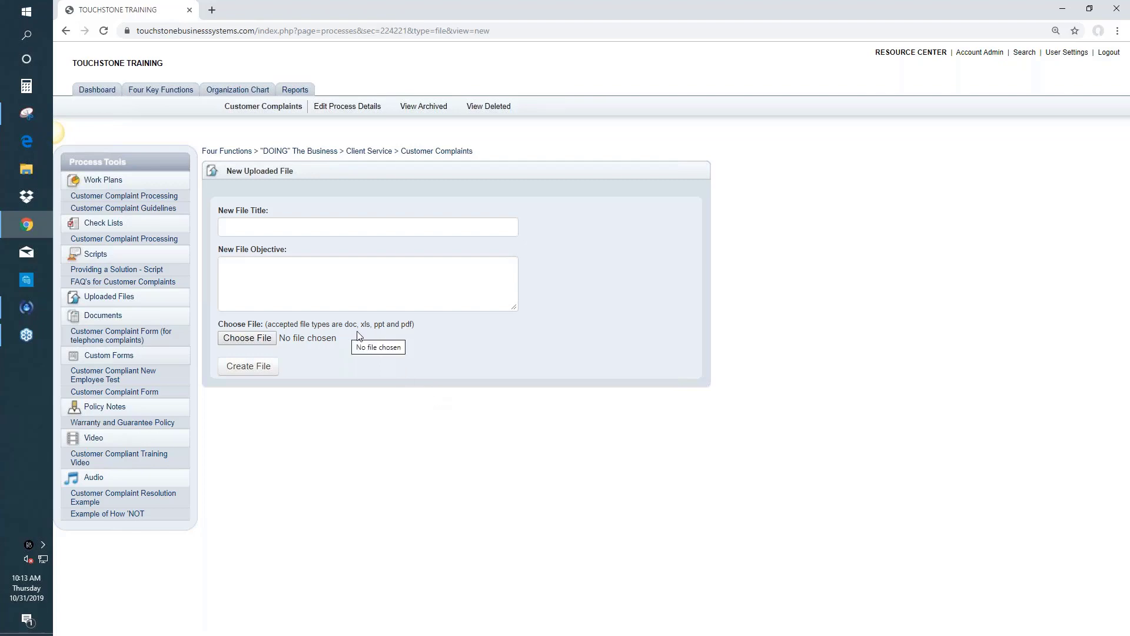
Try adding blank lines above the heading of the Customer Complaint Form (for telephone complaints) with left alignment at the start, and discard the edits.
{"action": "left_click", "coordinate": [130, 337]}
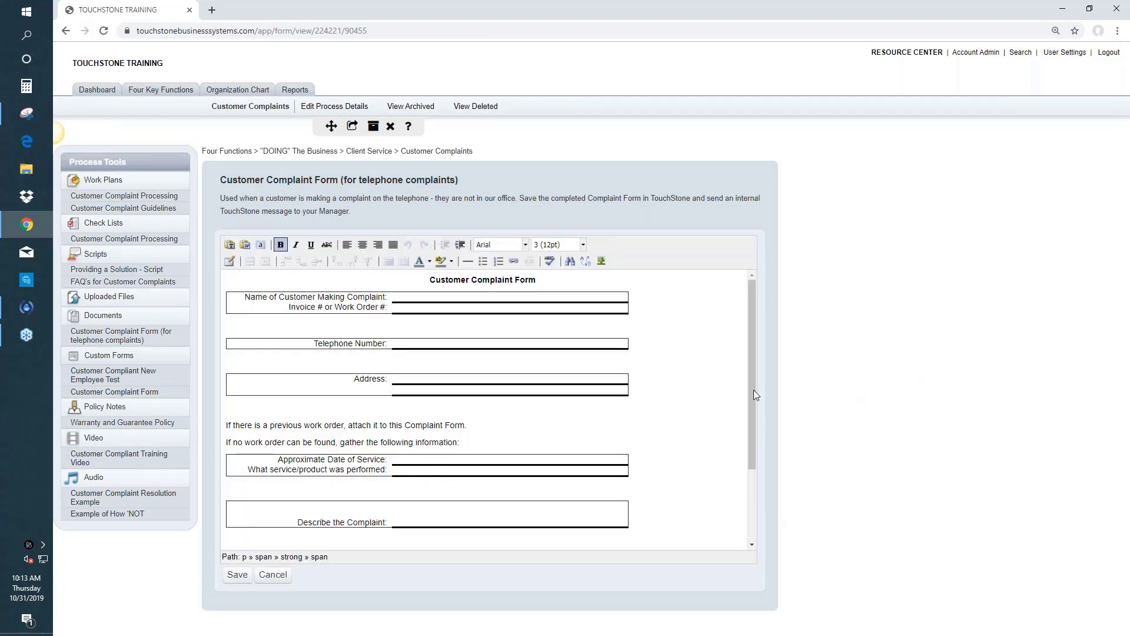
{"action": "left_click", "coordinate": [431, 280]}
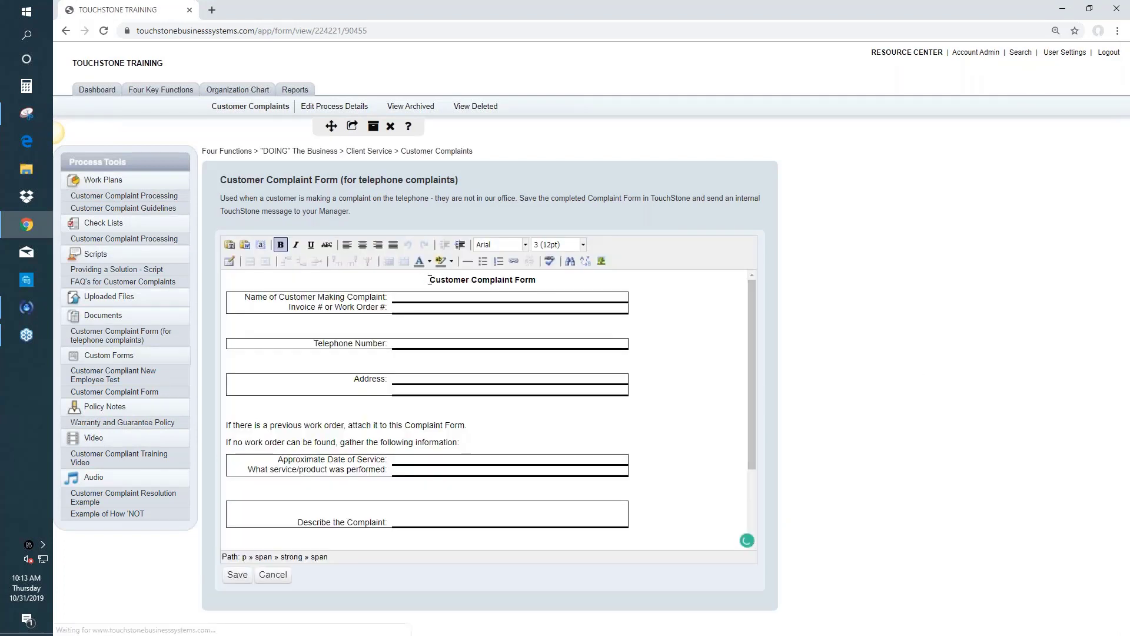
{"action": "key", "text": "Return"}
{"action": "key", "text": "Return"}
{"action": "key", "text": "Return"}
{"action": "key", "text": "Return"}
{"action": "key", "text": "Return"}
{"action": "key", "text": "Return"}
{"action": "key", "text": "Return"}
{"action": "key", "text": "Return"}
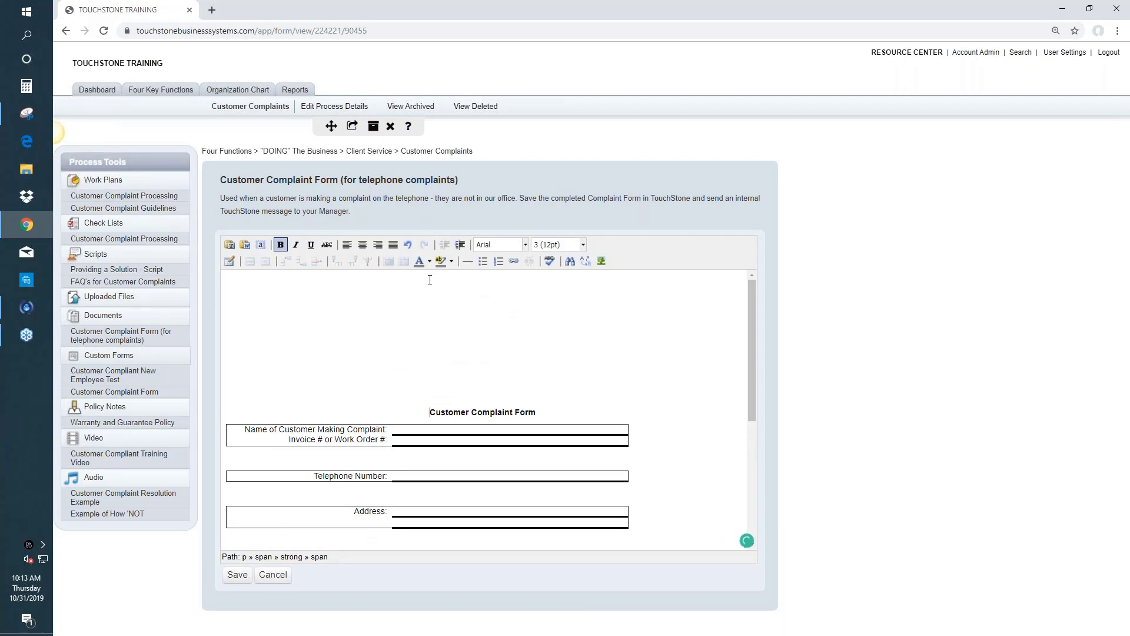
{"action": "left_click", "coordinate": [232, 289]}
{"action": "left_click", "coordinate": [348, 244]}
{"action": "left_click", "coordinate": [272, 574]}
{"action": "left_click", "coordinate": [648, 109]}
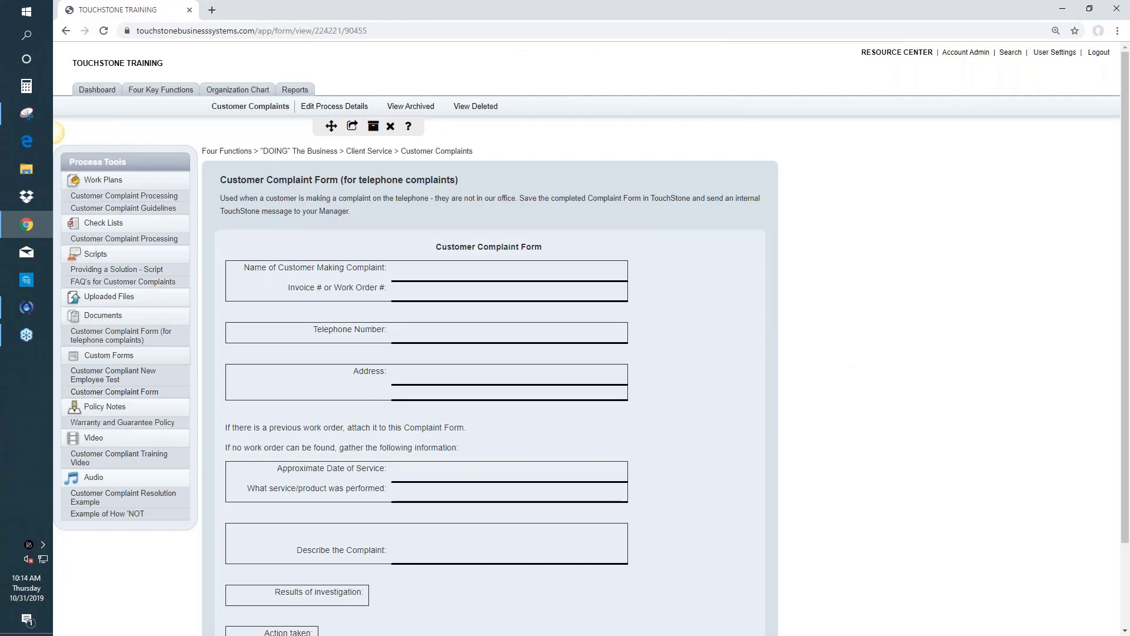
View the Customer Compliant New Employee Test, the Warranty and Guarantee Policy, and the Customer Compliant Training Video.
{"action": "left_click", "coordinate": [111, 377]}
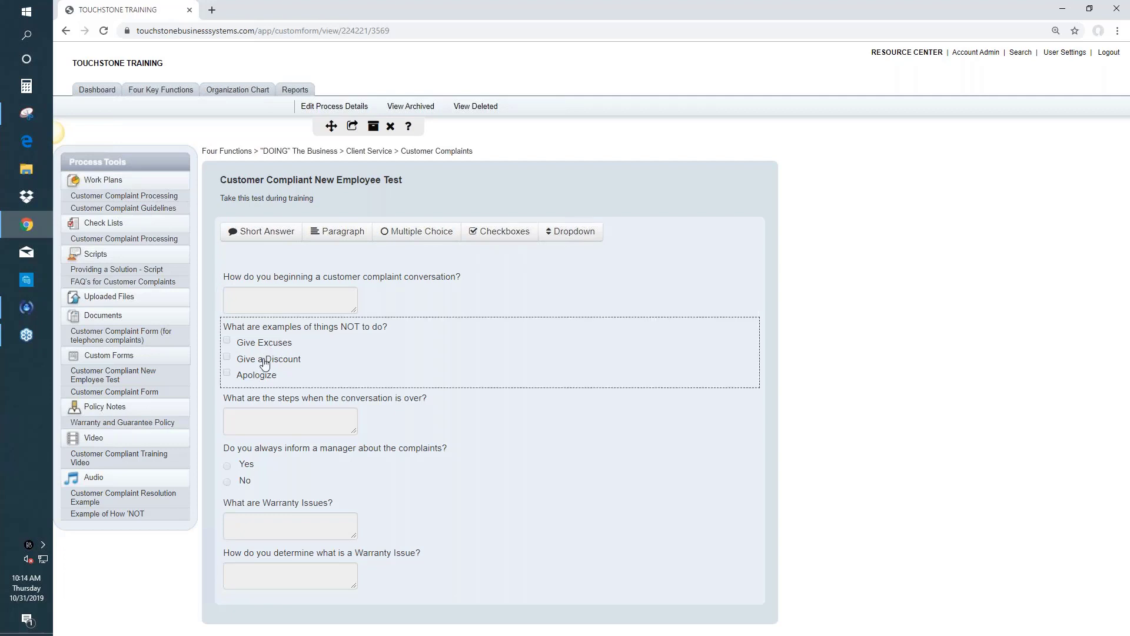
{"action": "left_click", "coordinate": [1000, 585]}
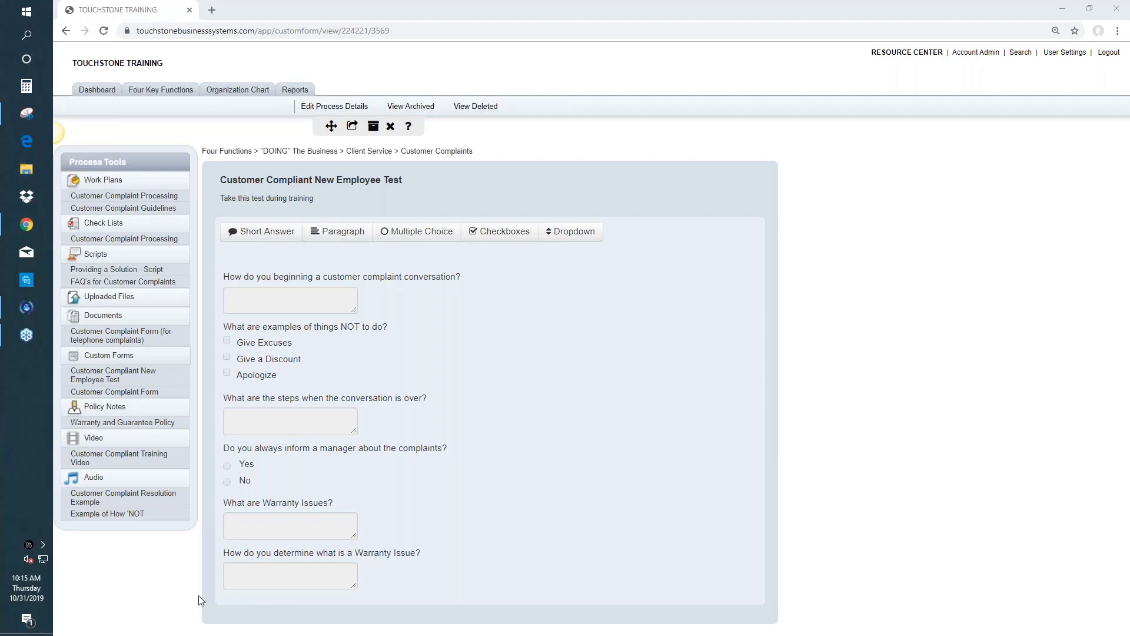
{"action": "left_click", "coordinate": [127, 423]}
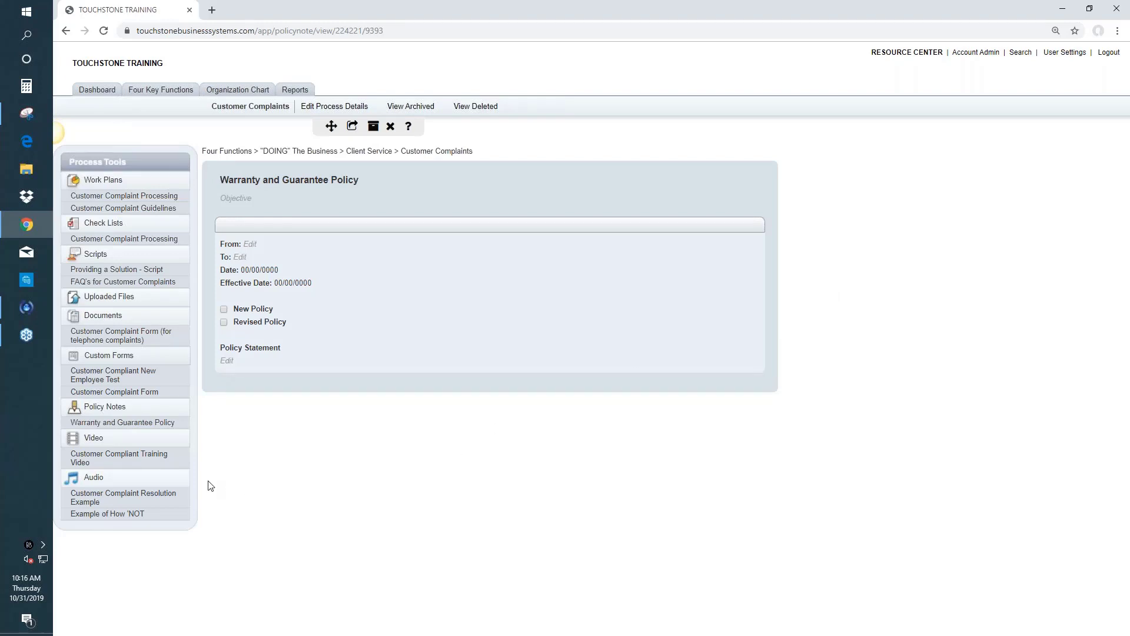
{"action": "left_click", "coordinate": [147, 458]}
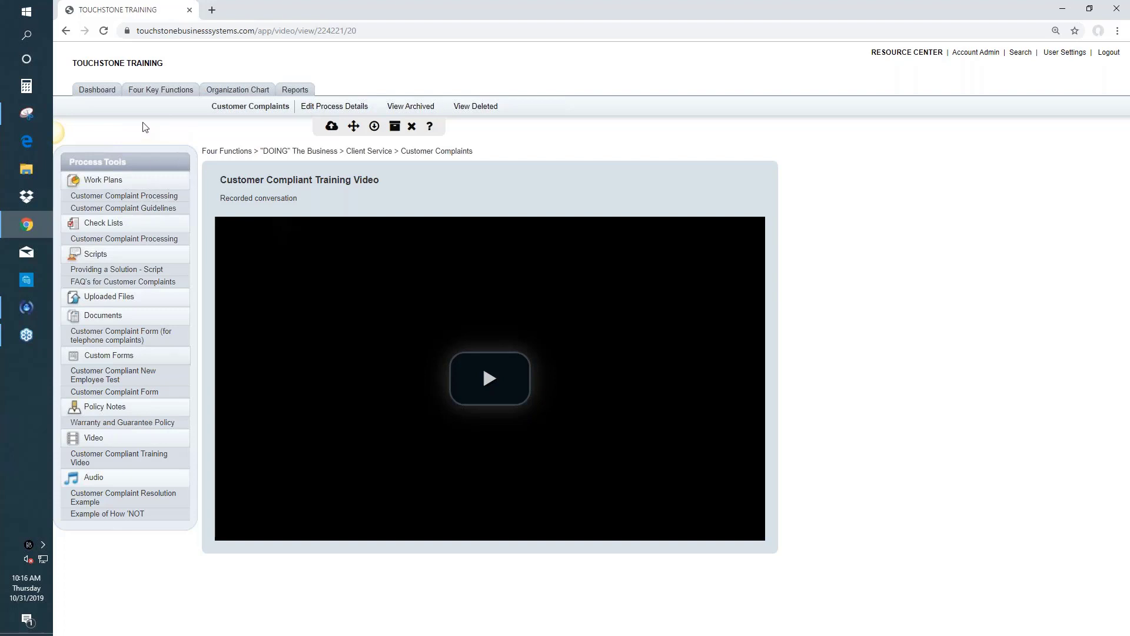
Create a new work plan titled "Name of WP" with the objective "the purpose".
{"action": "left_click", "coordinate": [103, 182]}
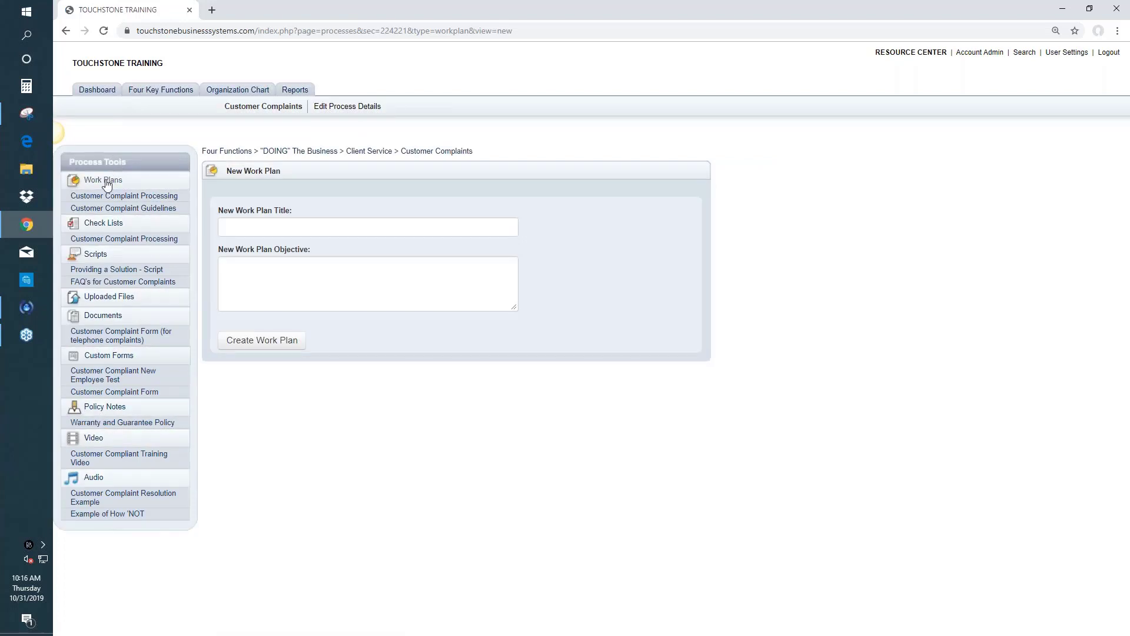
{"action": "left_click", "coordinate": [256, 223]}
{"action": "type", "text": "N"}
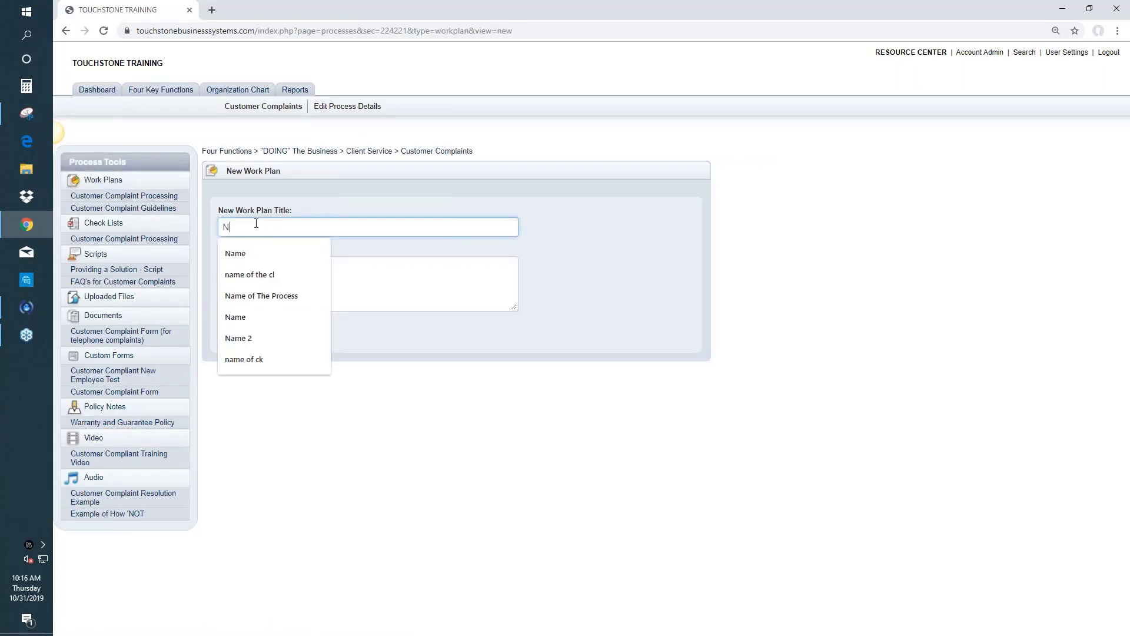
{"action": "type", "text": "ame of WP"}
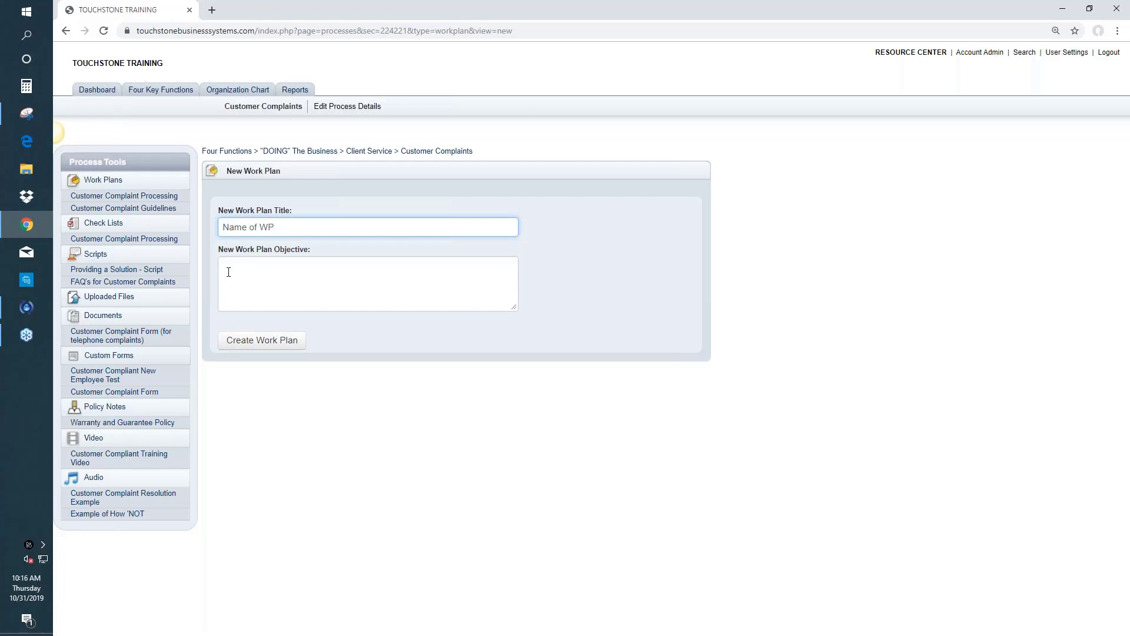
{"action": "left_click", "coordinate": [258, 271]}
{"action": "type", "text": "the purpose"}
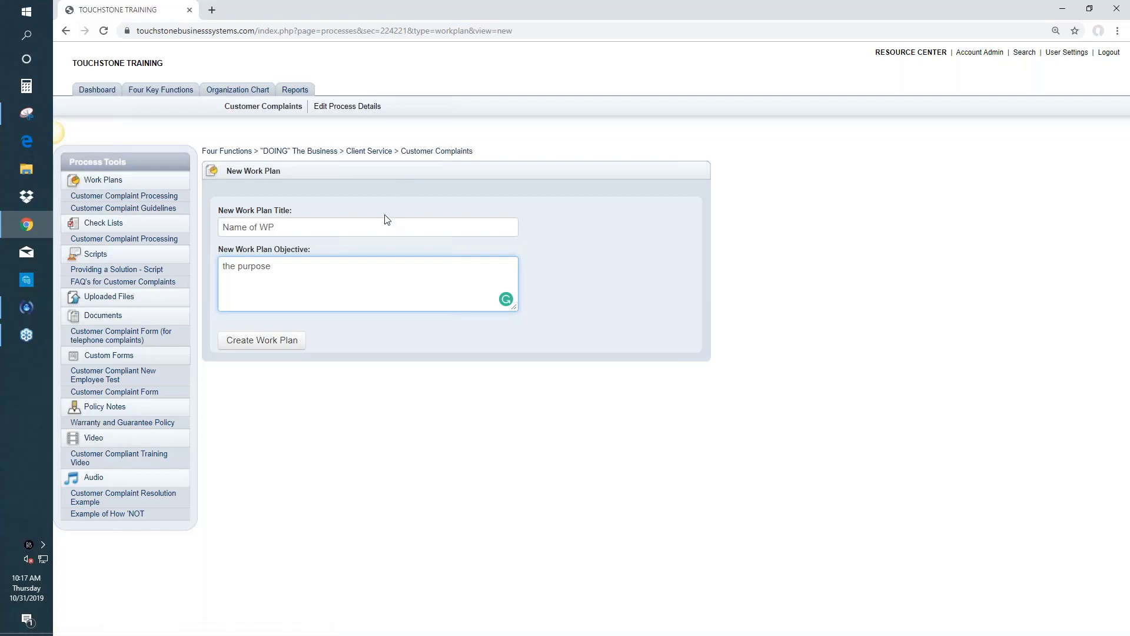
{"action": "left_click", "coordinate": [278, 345]}
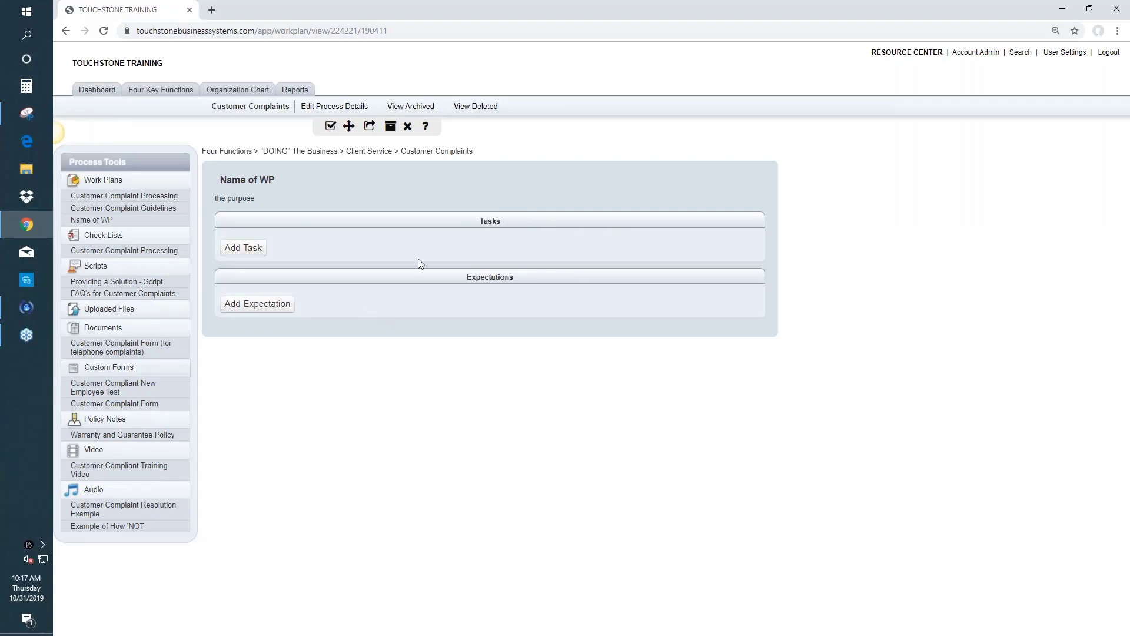
Return to the Customer Complaints process overview and reopen the "Name of WP" work plan.
{"action": "left_click", "coordinate": [449, 156]}
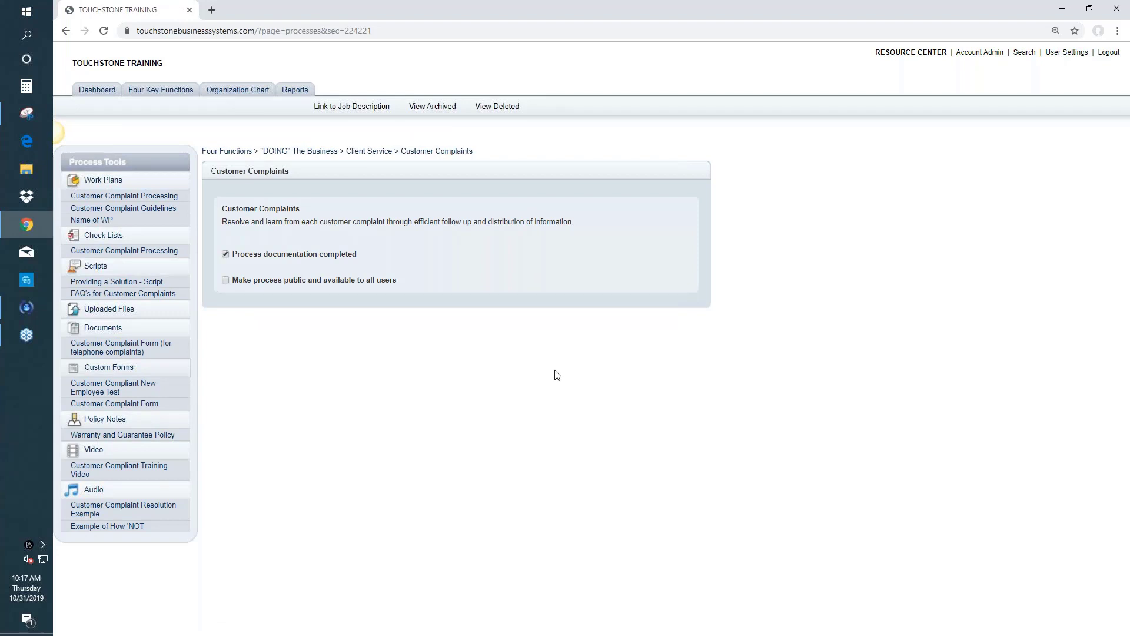
{"action": "left_click", "coordinate": [106, 223]}
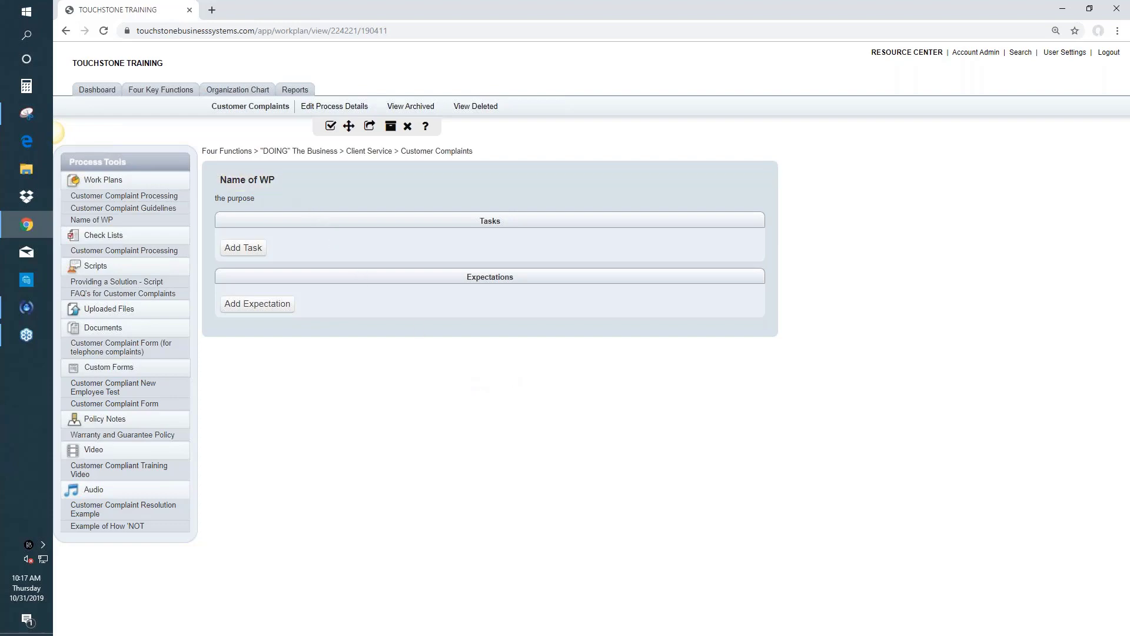
Open the work plan's title and its purpose text for editing, saving each one.
{"action": "left_click", "coordinate": [249, 180]}
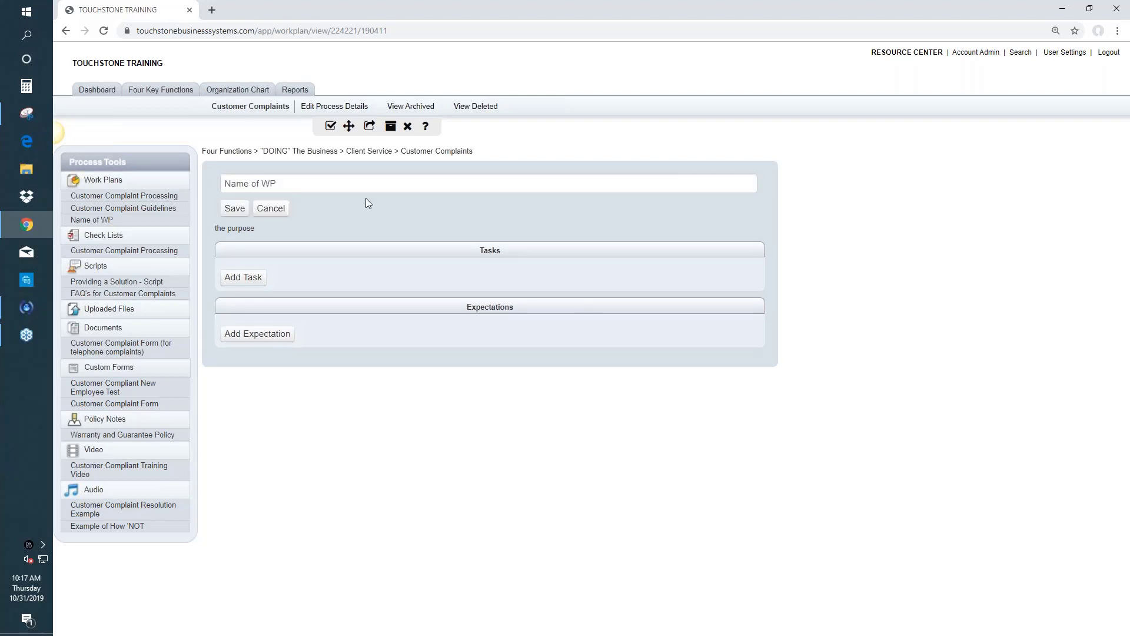
{"action": "left_click", "coordinate": [239, 209]}
{"action": "left_click", "coordinate": [265, 210]}
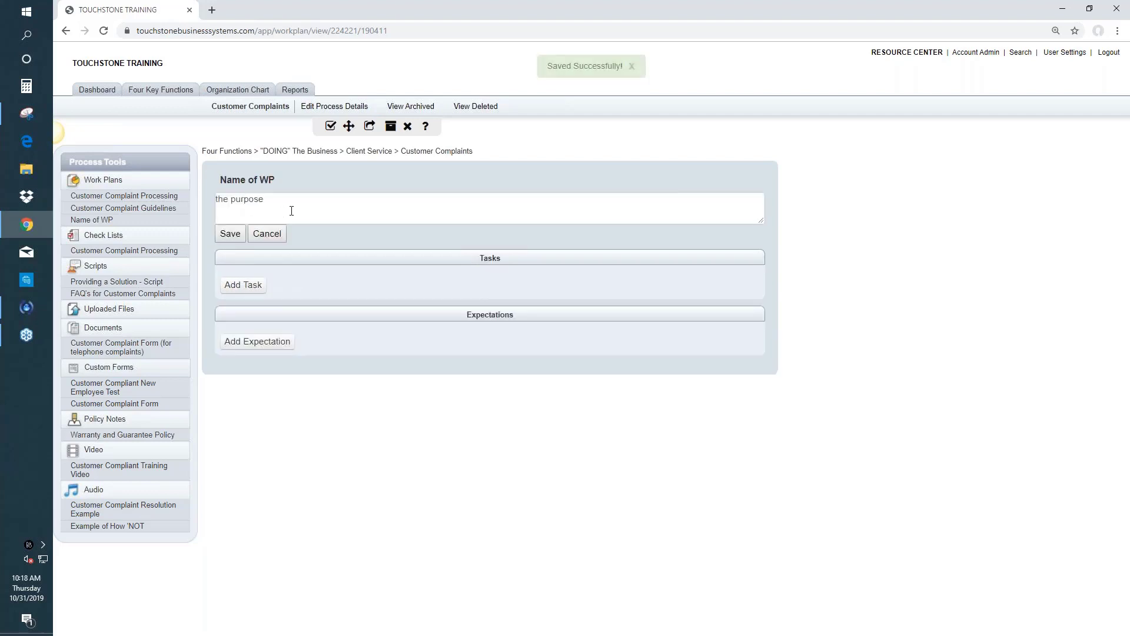
{"action": "left_click", "coordinate": [231, 233]}
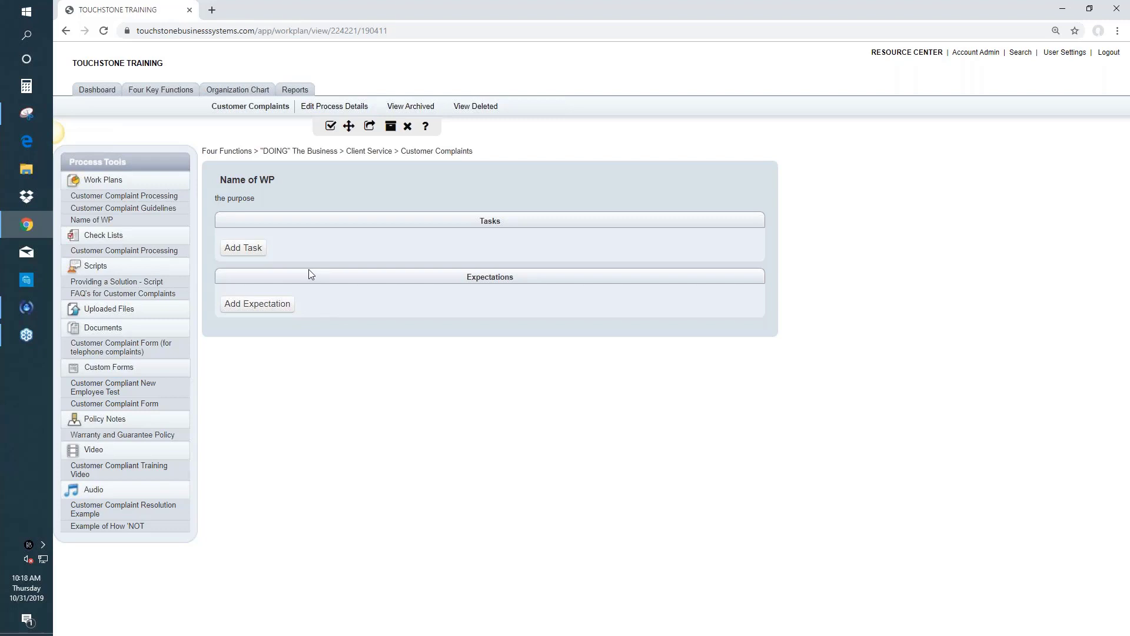
Add a first task reading "start" to the work plan and save it.
{"action": "left_click", "coordinate": [242, 249]}
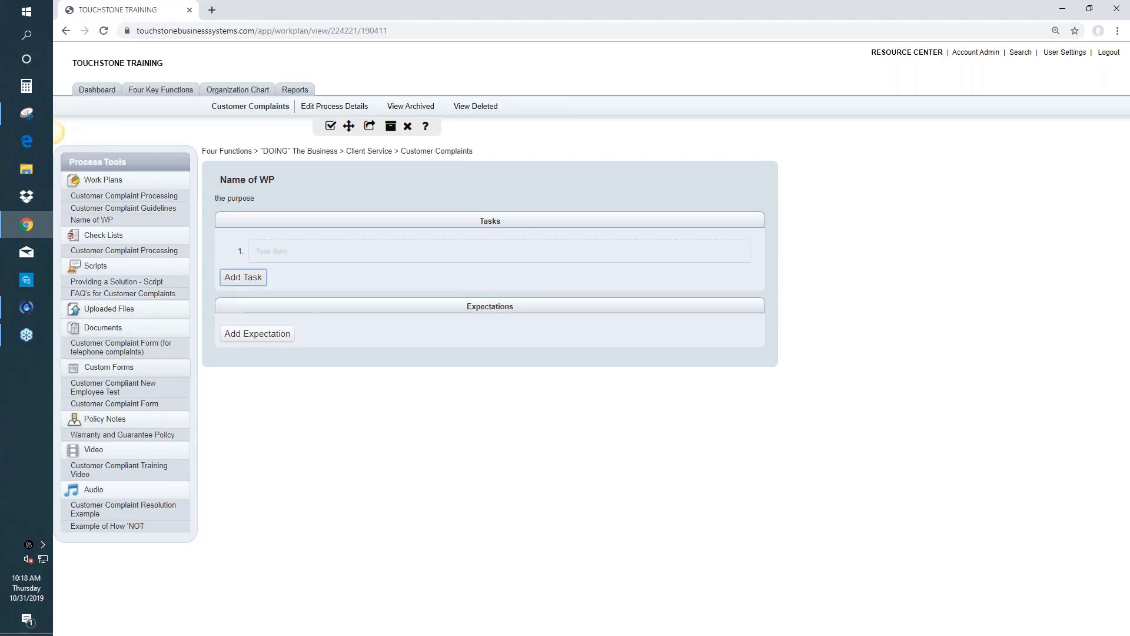
{"action": "left_click", "coordinate": [272, 248]}
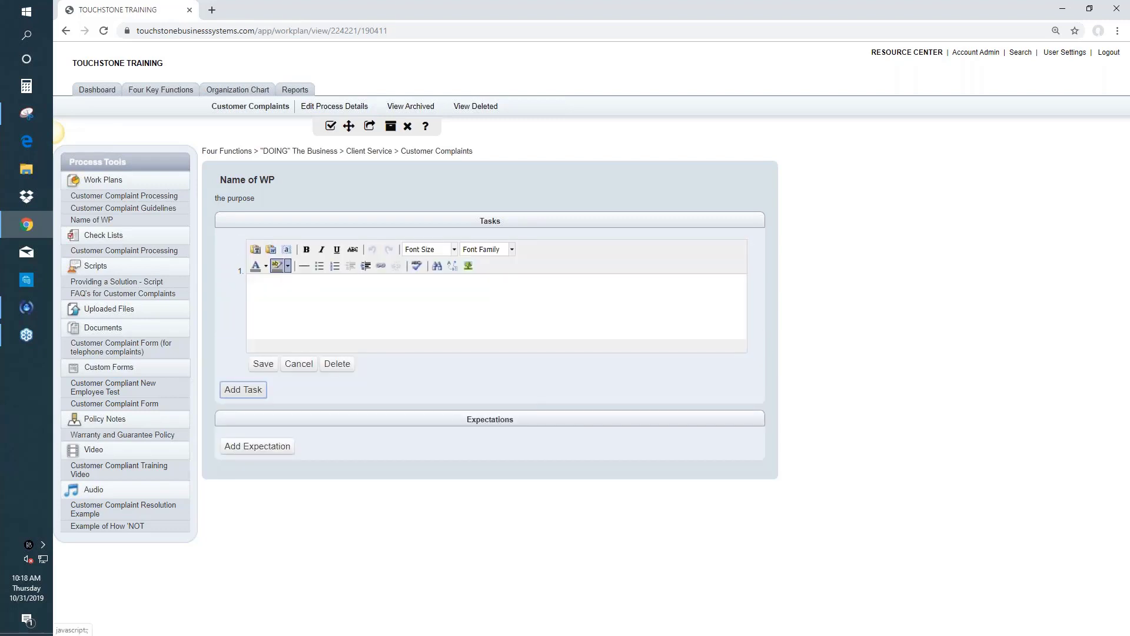
{"action": "left_click", "coordinate": [287, 292]}
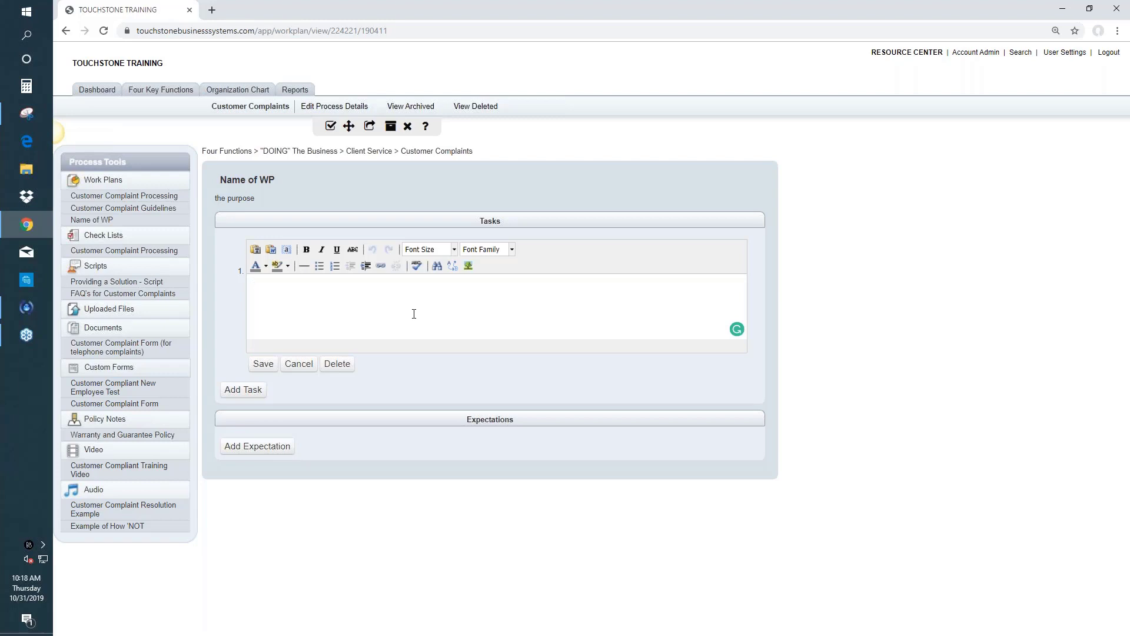
{"action": "type", "text": "tart"}
{"action": "left_click", "coordinate": [263, 363]}
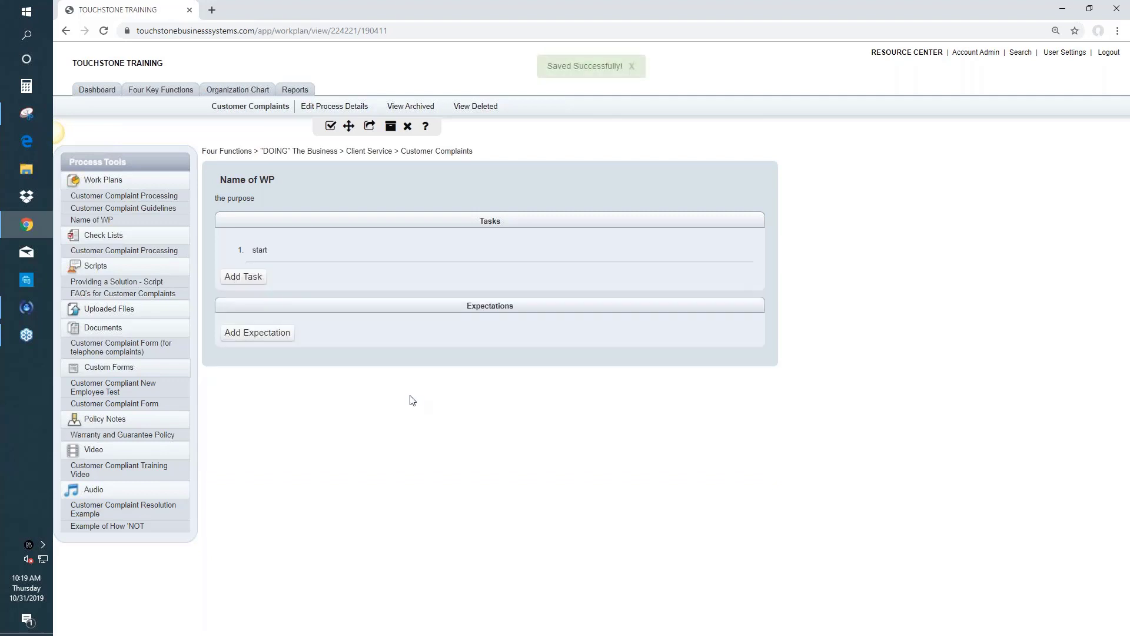
Add and save two more tasks in the work plan, "2nd" and "3rd".
{"action": "left_click", "coordinate": [251, 278]}
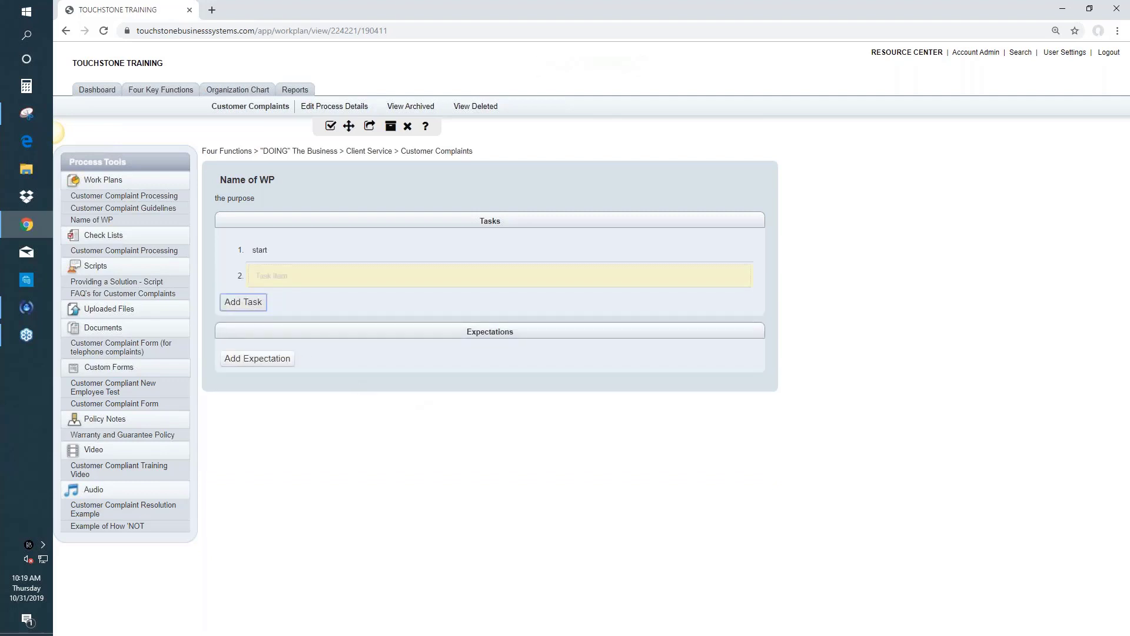
{"action": "left_click", "coordinate": [273, 279]}
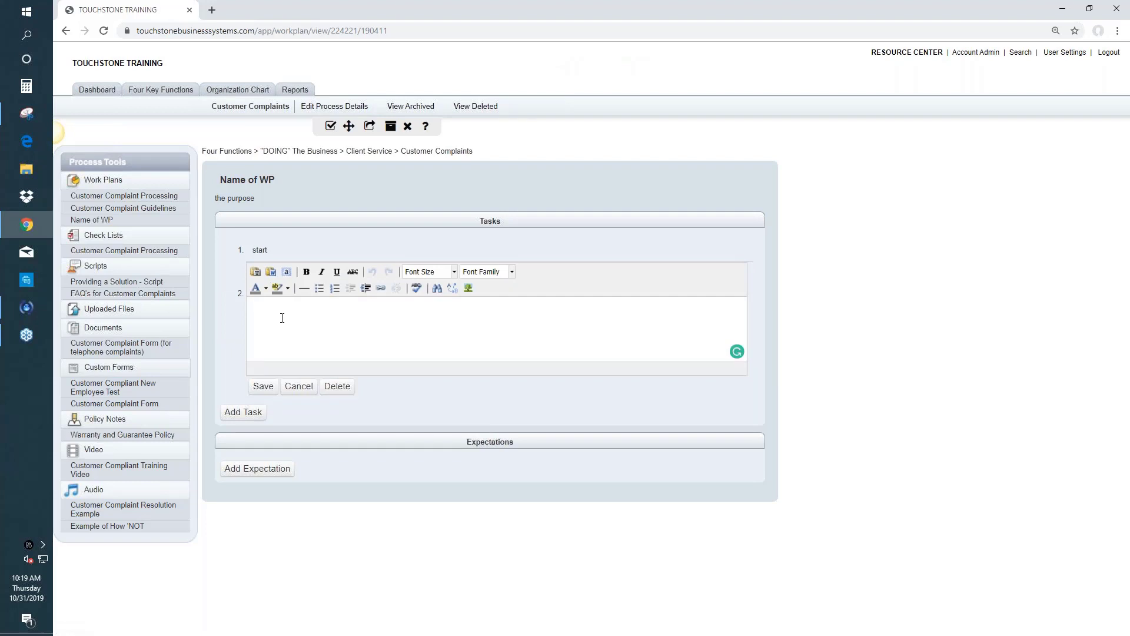
{"action": "type", "text": "2nd"}
{"action": "left_click", "coordinate": [262, 386]}
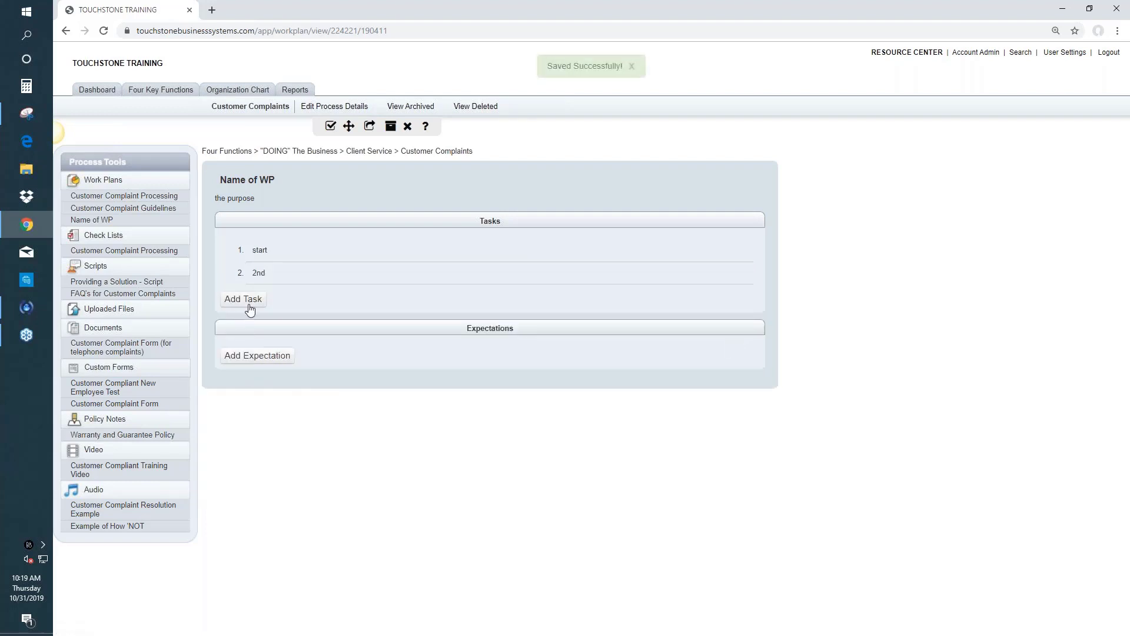
{"action": "left_click", "coordinate": [250, 309]}
{"action": "left_click", "coordinate": [251, 306]}
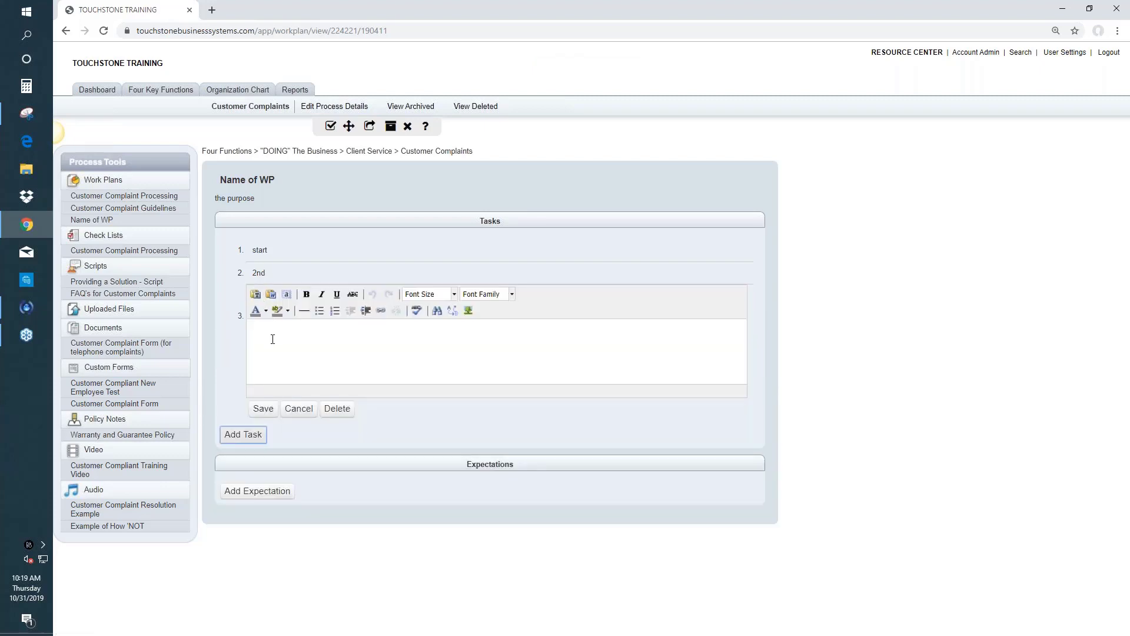
{"action": "left_click", "coordinate": [273, 339]}
{"action": "type", "text": "3rd"}
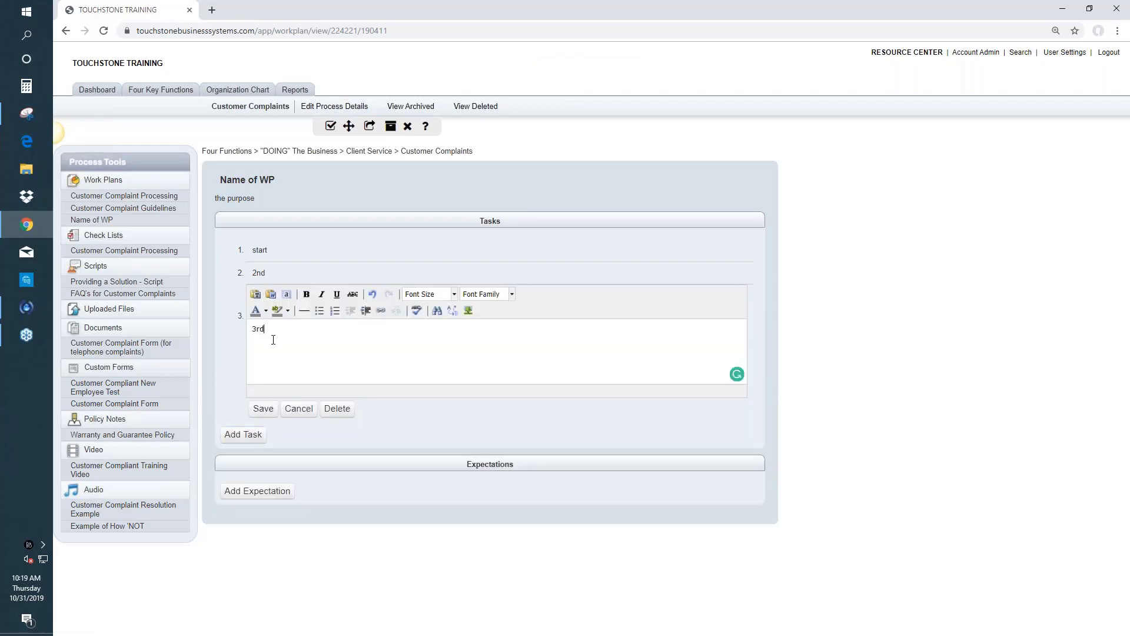
{"action": "left_click", "coordinate": [264, 409]}
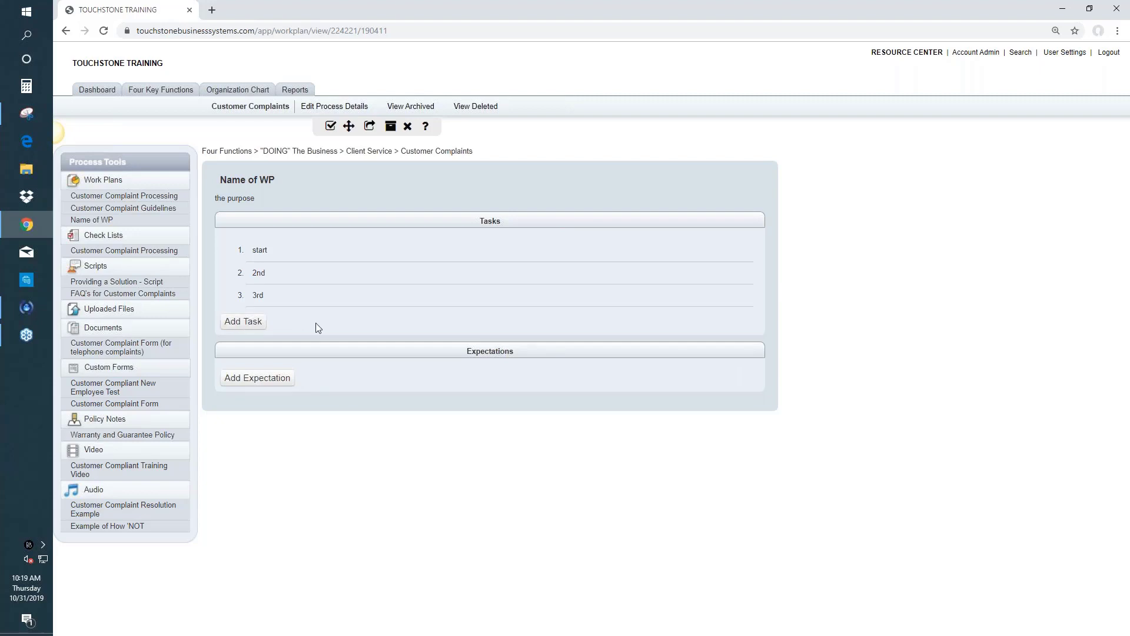
In the first task, add the line "list:" followed by bullets "1" and "2" and an empty indented sub-bullet.
{"action": "left_click", "coordinate": [265, 250]}
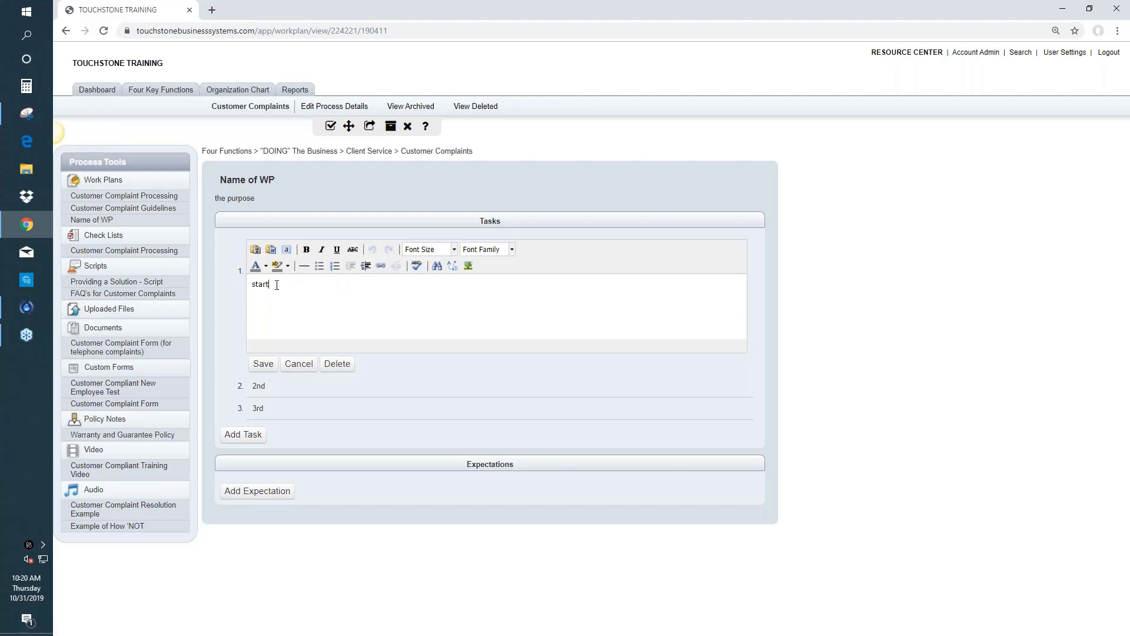
{"action": "type", "text": "list:"}
{"action": "key", "text": "Return"}
{"action": "left_click", "coordinate": [319, 265]}
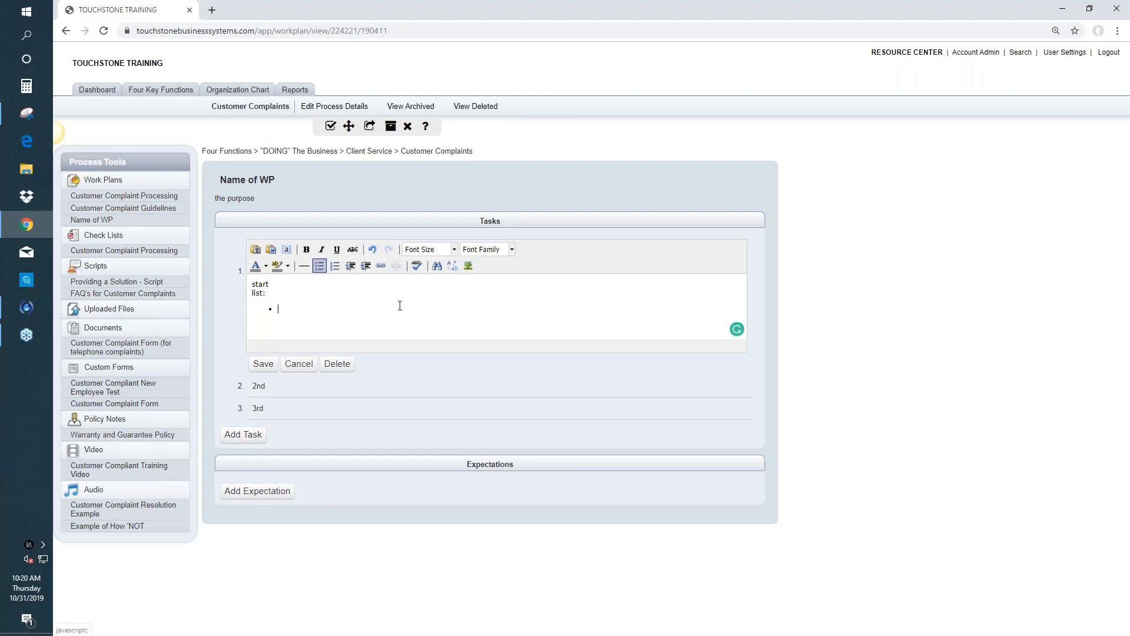
{"action": "type", "text": "1"}
{"action": "key", "text": "Return"}
{"action": "type", "text": "2"}
{"action": "left_click", "coordinate": [366, 267]}
Begin inserting a link on the word "start" in the first task, with External link as the link type.
{"action": "left_click_drag", "start_coordinate": [270, 285], "coordinate": [253, 286]}
{"action": "left_click", "coordinate": [380, 269]}
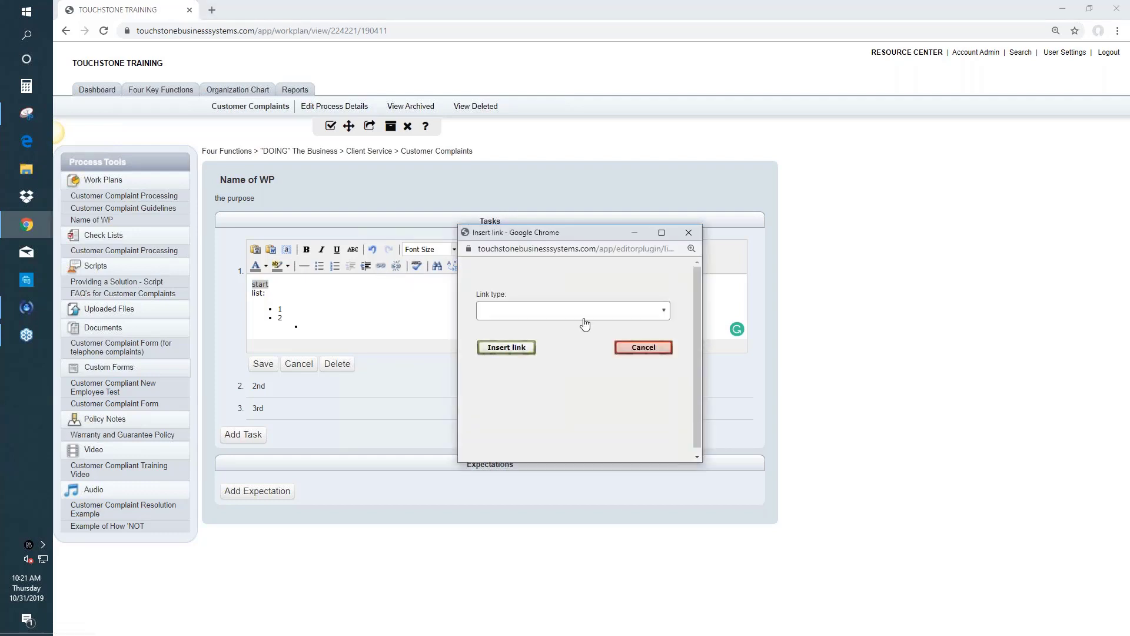
{"action": "left_click", "coordinate": [666, 315]}
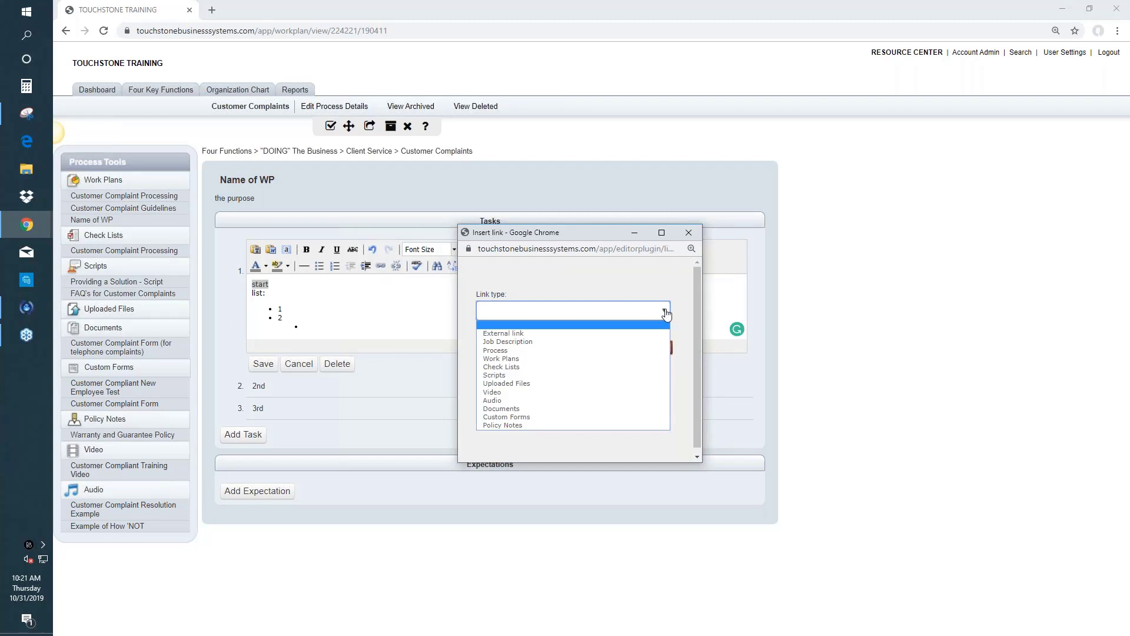
{"action": "left_click", "coordinate": [524, 335]}
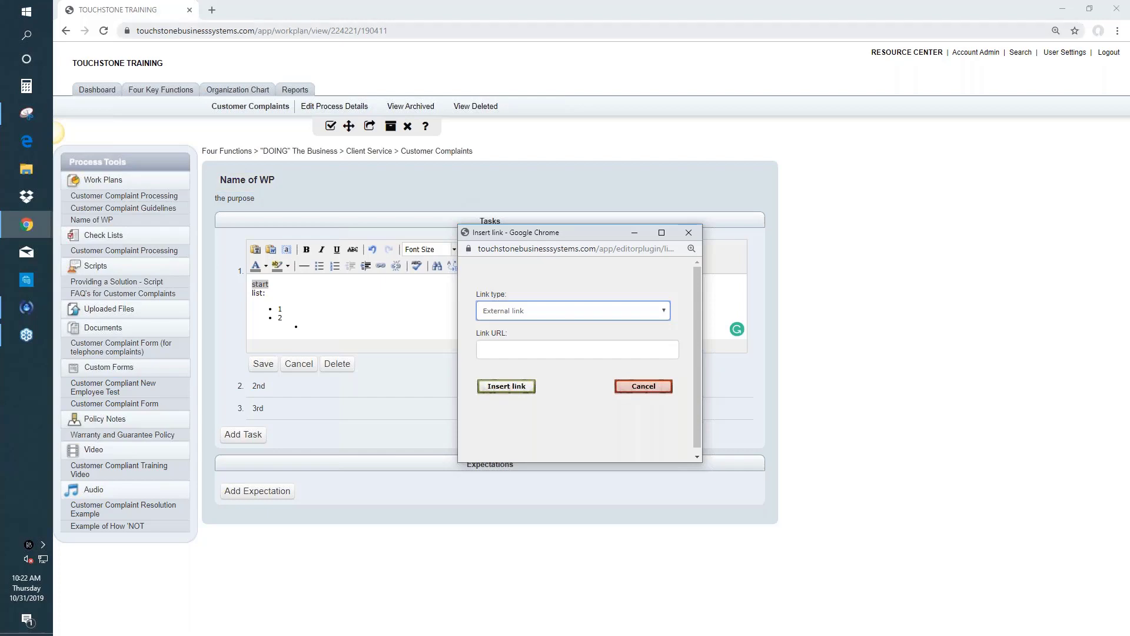
Open the Infusionsoft dashboard in a new browser tab, dismiss its reminder window, and copy the dashboard's web address.
{"action": "left_click", "coordinate": [212, 13]}
{"action": "left_click", "coordinate": [175, 50]}
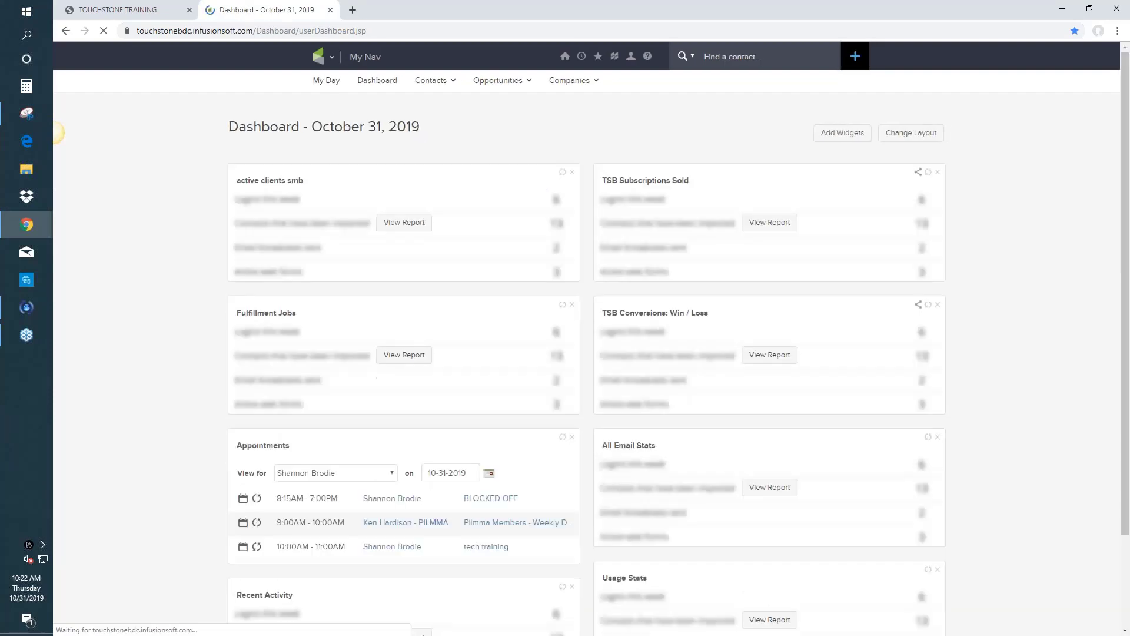
{"action": "right_click", "coordinate": [231, 31]}
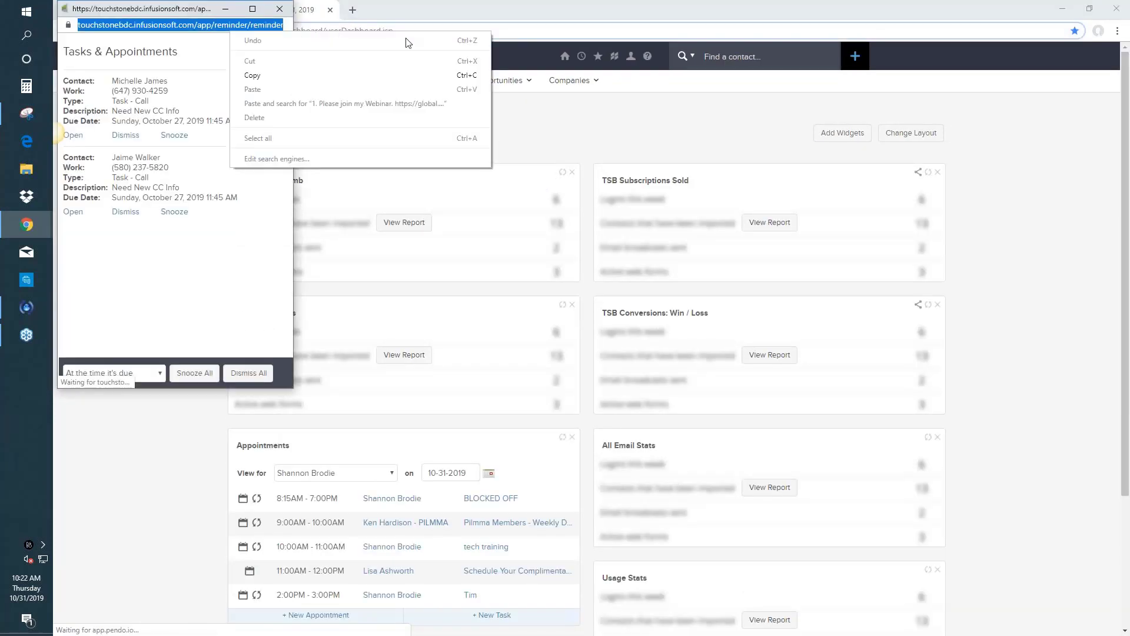
{"action": "left_click", "coordinate": [281, 10]}
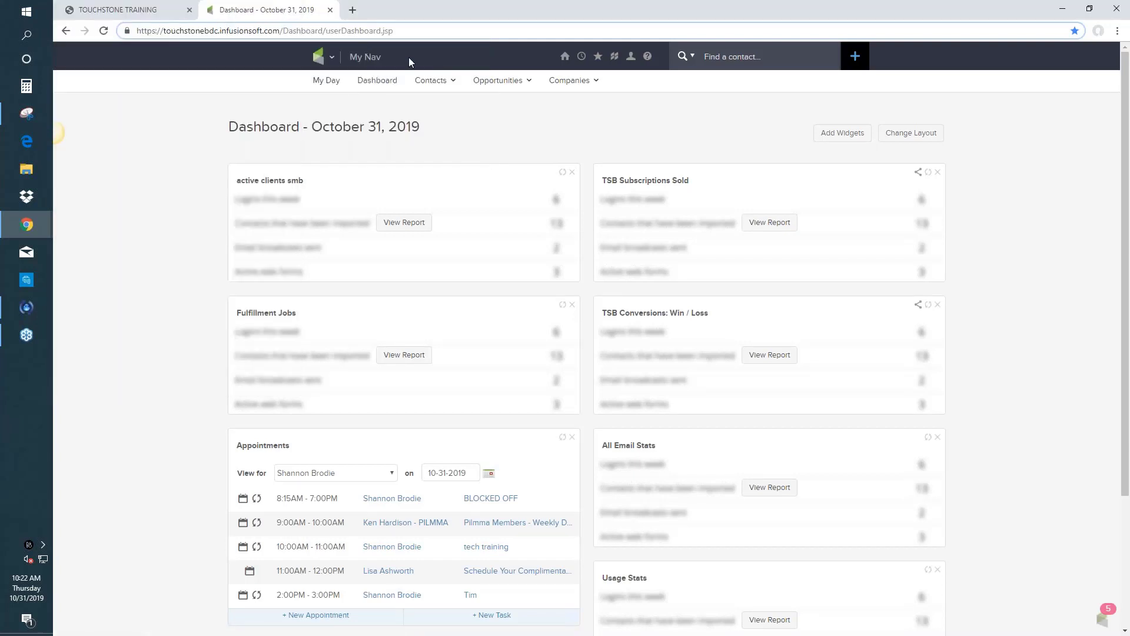
{"action": "left_click_drag", "start_coordinate": [396, 30], "coordinate": [162, 33]}
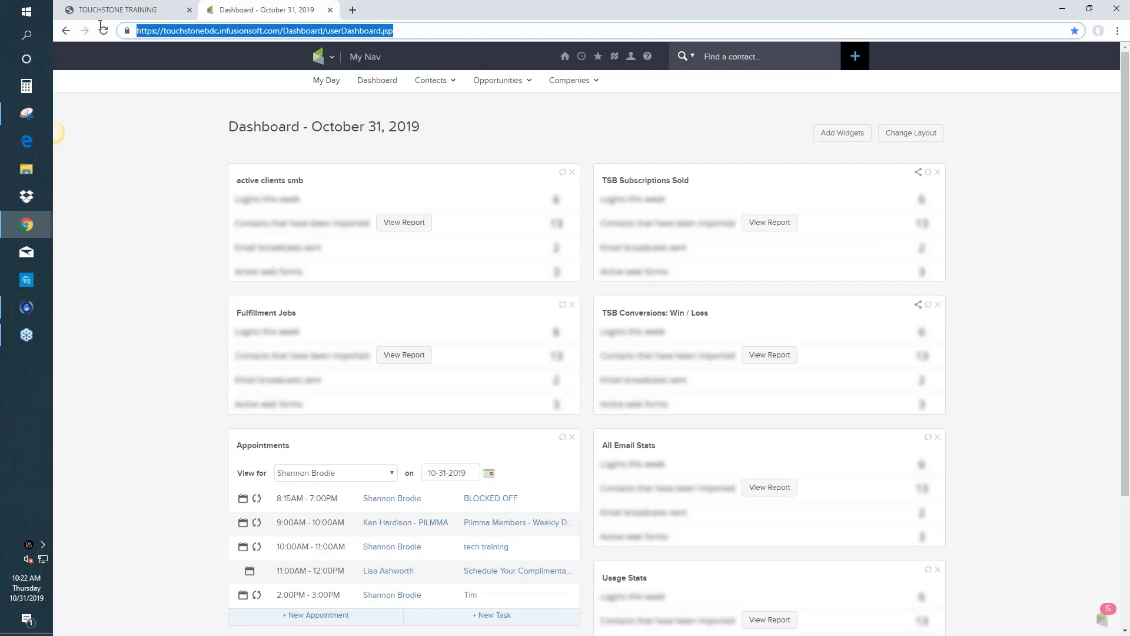
{"action": "right_click", "coordinate": [161, 29]}
{"action": "left_click", "coordinate": [196, 94]}
Back in the Touchstone work plan, paste the copied dashboard address as the link URL, insert the link, and save the first task.
{"action": "left_click", "coordinate": [118, 10]}
{"action": "mouse_move", "coordinate": [38, 223]}
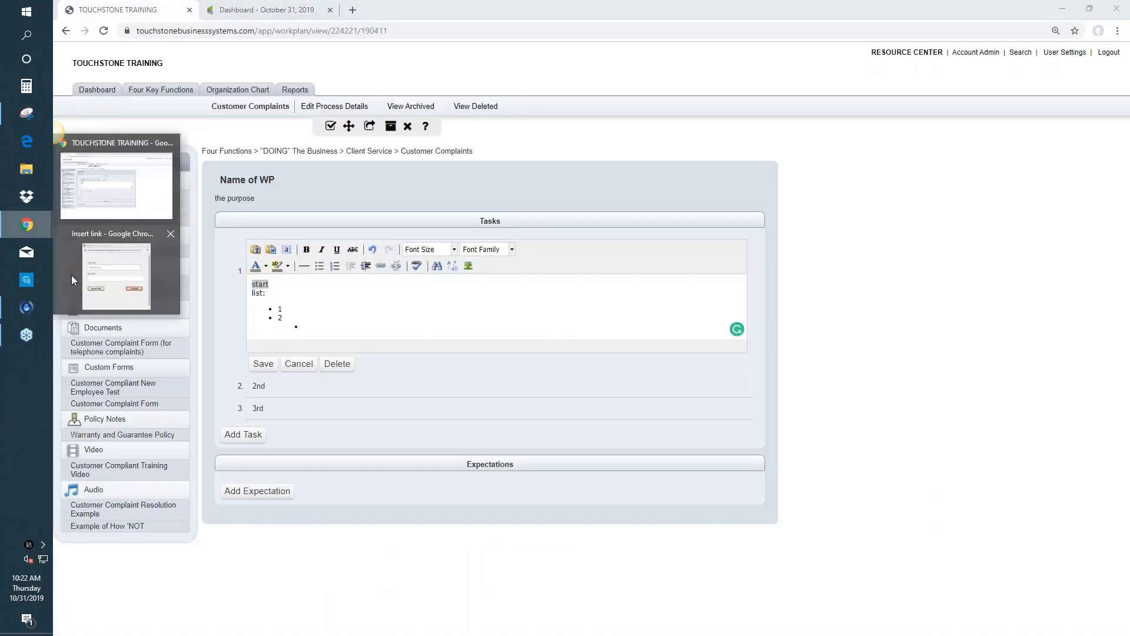
{"action": "left_click", "coordinate": [71, 277]}
{"action": "left_click", "coordinate": [494, 349]}
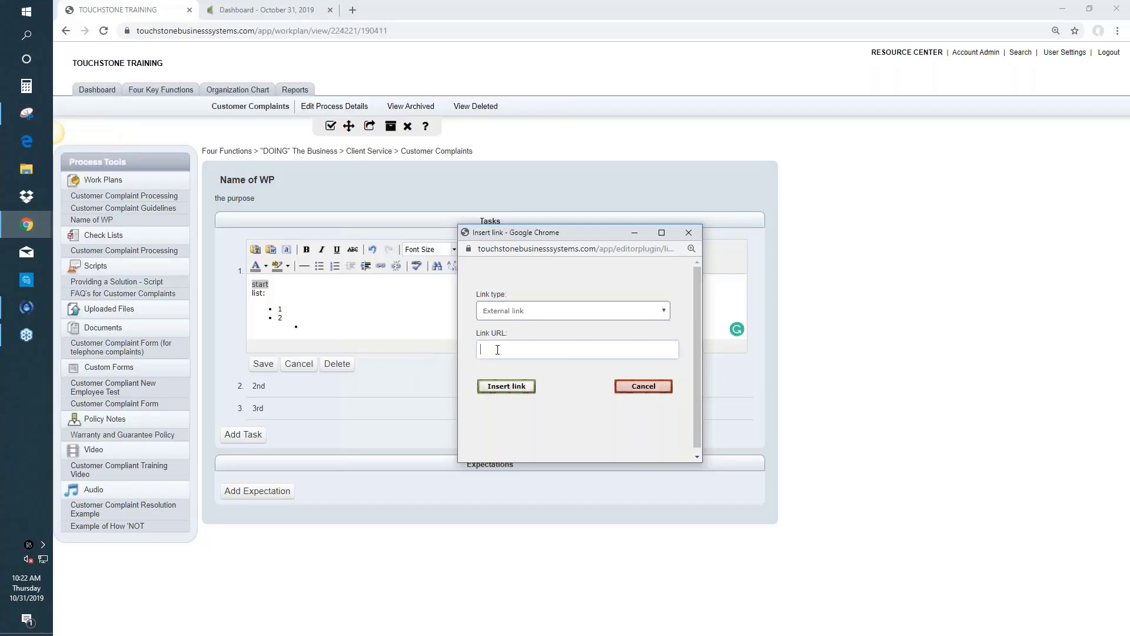
{"action": "right_click", "coordinate": [497, 350]}
{"action": "left_click", "coordinate": [524, 442]}
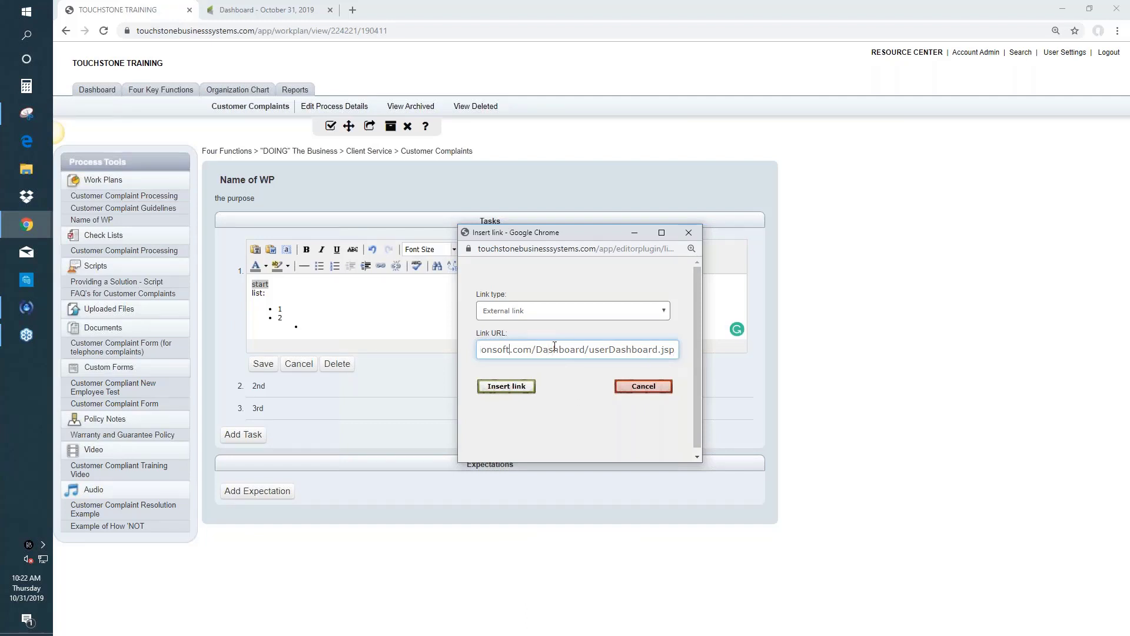
{"action": "key", "text": "Left"}
{"action": "key", "text": "Left"}
{"action": "key", "text": "Left"}
{"action": "key", "text": "Left"}
{"action": "key", "text": "Left"}
{"action": "key", "text": "Left"}
{"action": "key", "text": "Left"}
{"action": "key", "text": "Left"}
{"action": "key", "text": "Left"}
{"action": "key", "text": "Left"}
{"action": "key", "text": "Left"}
{"action": "key", "text": "Left"}
{"action": "key", "text": "Left"}
{"action": "key", "text": "Left"}
{"action": "key", "text": "Left"}
{"action": "key", "text": "Left"}
{"action": "key", "text": "Left"}
{"action": "key", "text": "Left"}
{"action": "key", "text": "Left"}
{"action": "key", "text": "Left"}
{"action": "left_click", "coordinate": [506, 386]}
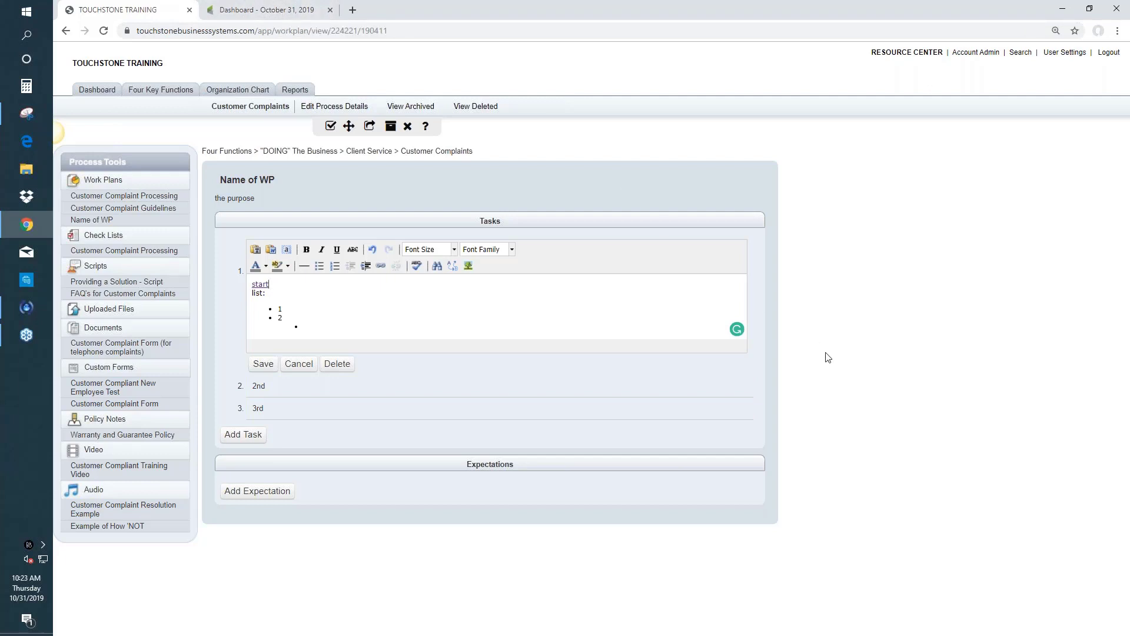
{"action": "left_click", "coordinate": [264, 364]}
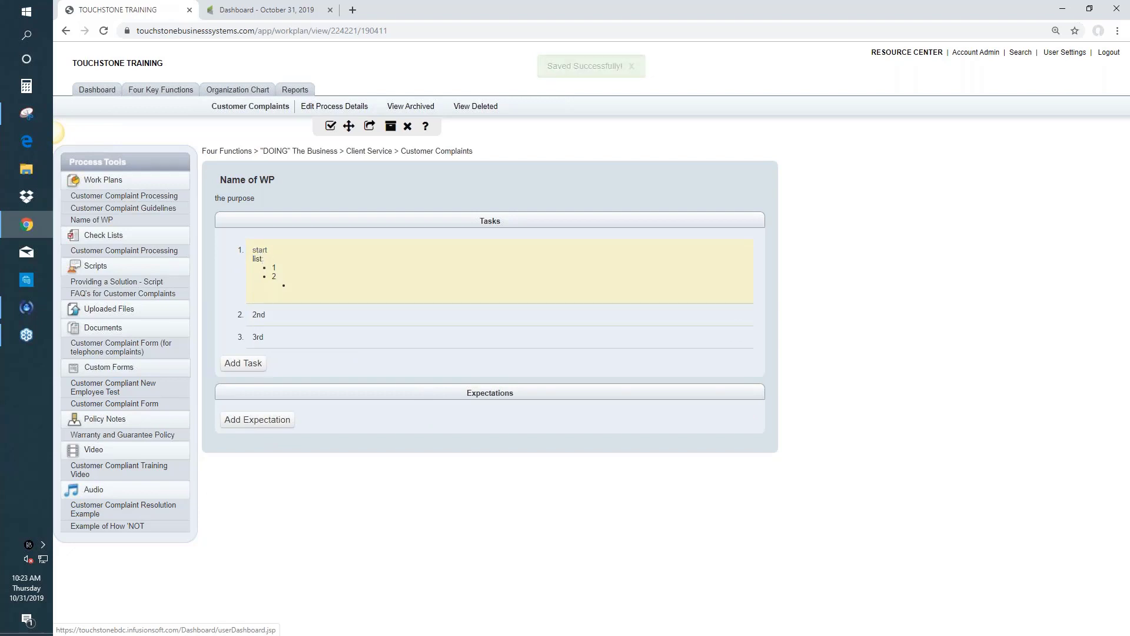
Open the second task for editing and prepare a Process link on "2nd" pointing to Accounts Receivable.
{"action": "left_click", "coordinate": [258, 314]}
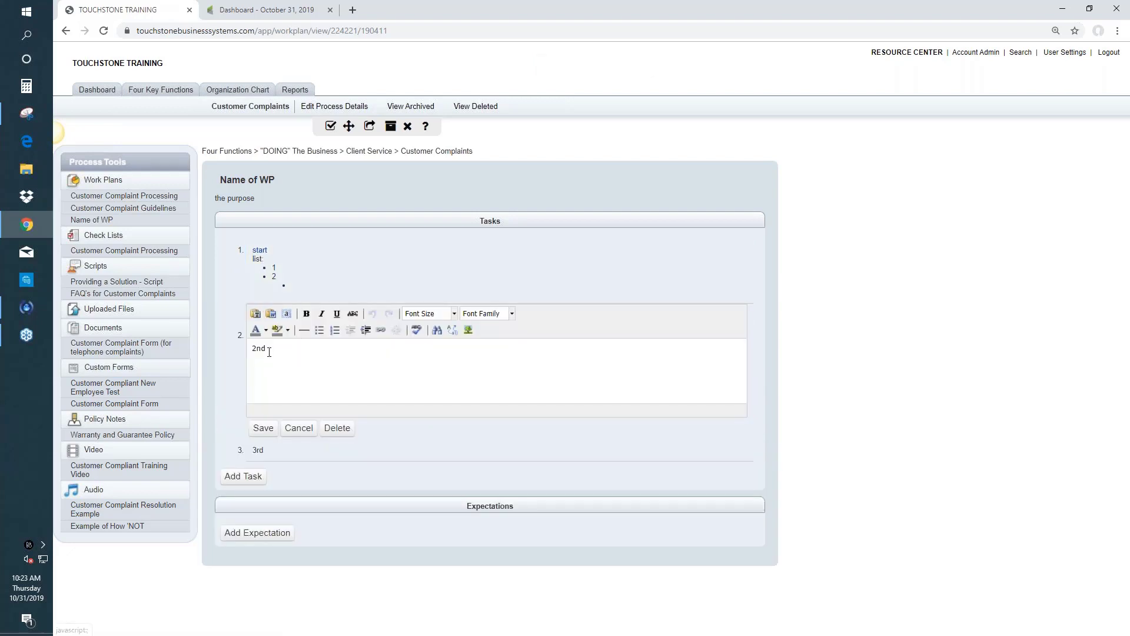
{"action": "left_click_drag", "start_coordinate": [277, 349], "coordinate": [246, 347]}
{"action": "left_click", "coordinate": [381, 330]}
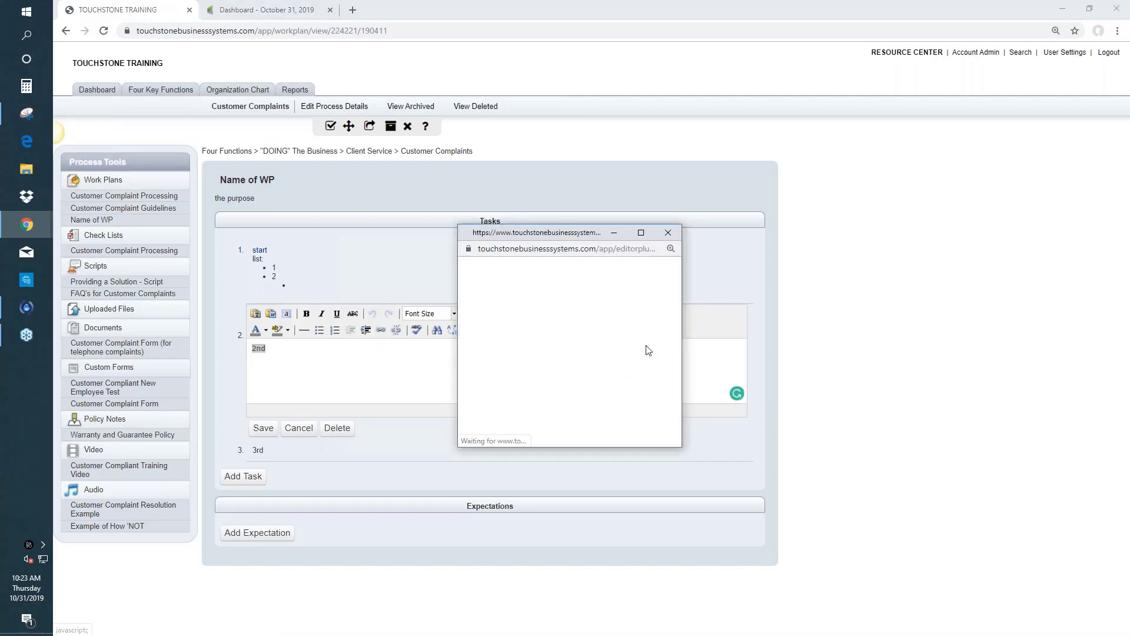
{"action": "left_click", "coordinate": [665, 317]}
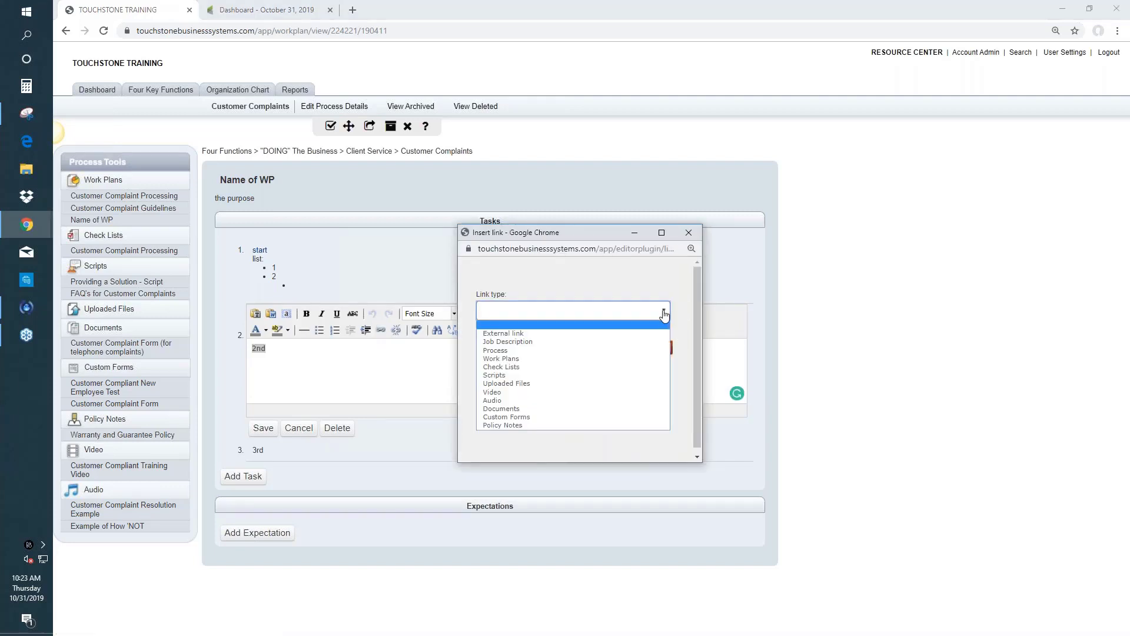
{"action": "left_click", "coordinate": [494, 350]}
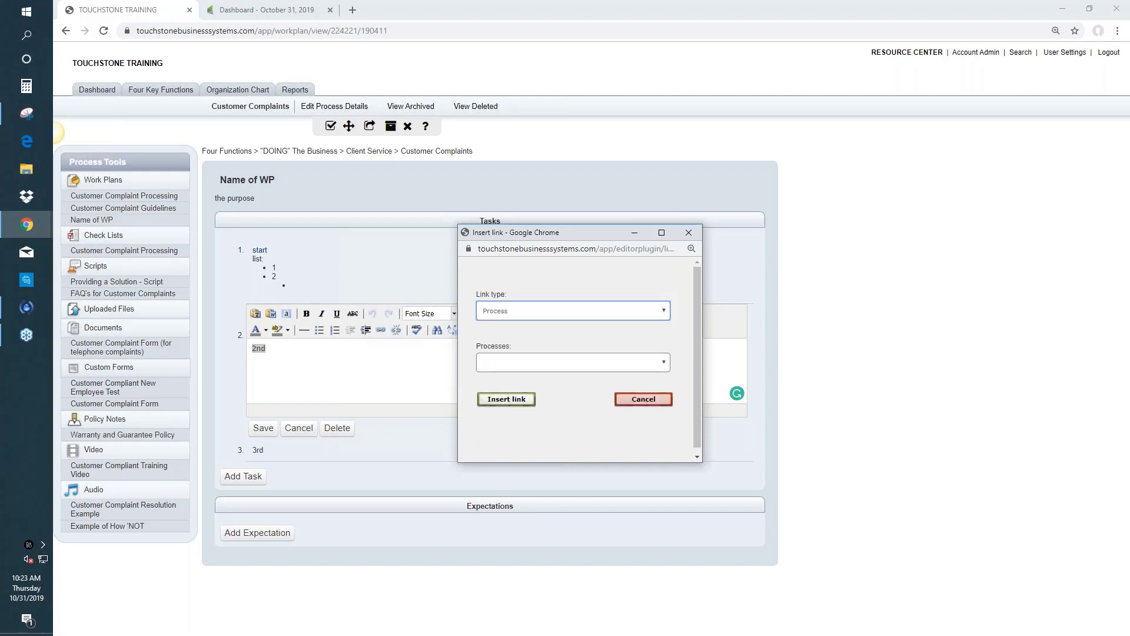
{"action": "left_click", "coordinate": [664, 363]}
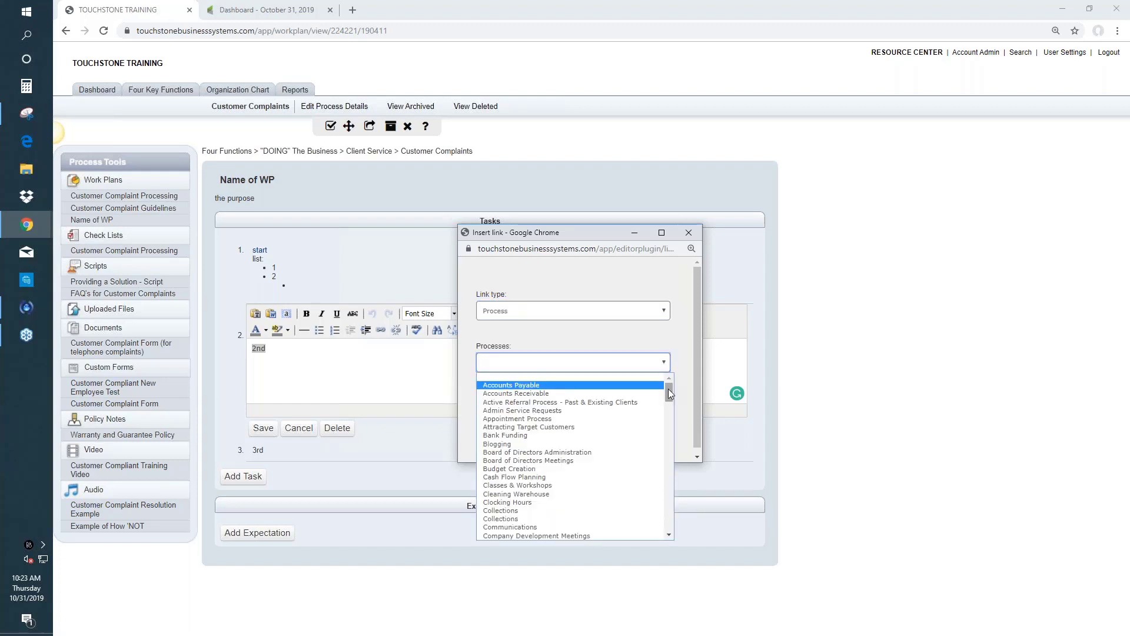
{"action": "mouse_move", "coordinate": [669, 389]}
{"action": "left_mouse_down"}
{"action": "mouse_move", "coordinate": [670, 419]}
{"action": "mouse_move", "coordinate": [666, 387]}
{"action": "left_mouse_up"}
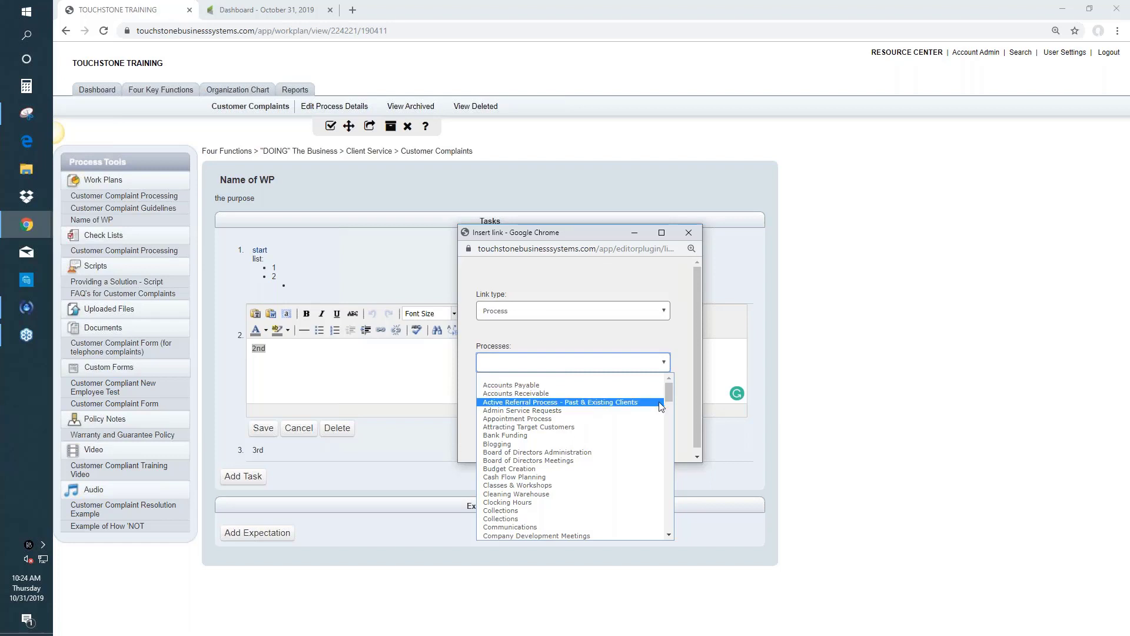
{"action": "mouse_move", "coordinate": [669, 392]}
{"action": "left_mouse_down"}
{"action": "mouse_move", "coordinate": [667, 415]}
{"action": "mouse_move", "coordinate": [664, 381]}
{"action": "left_mouse_up"}
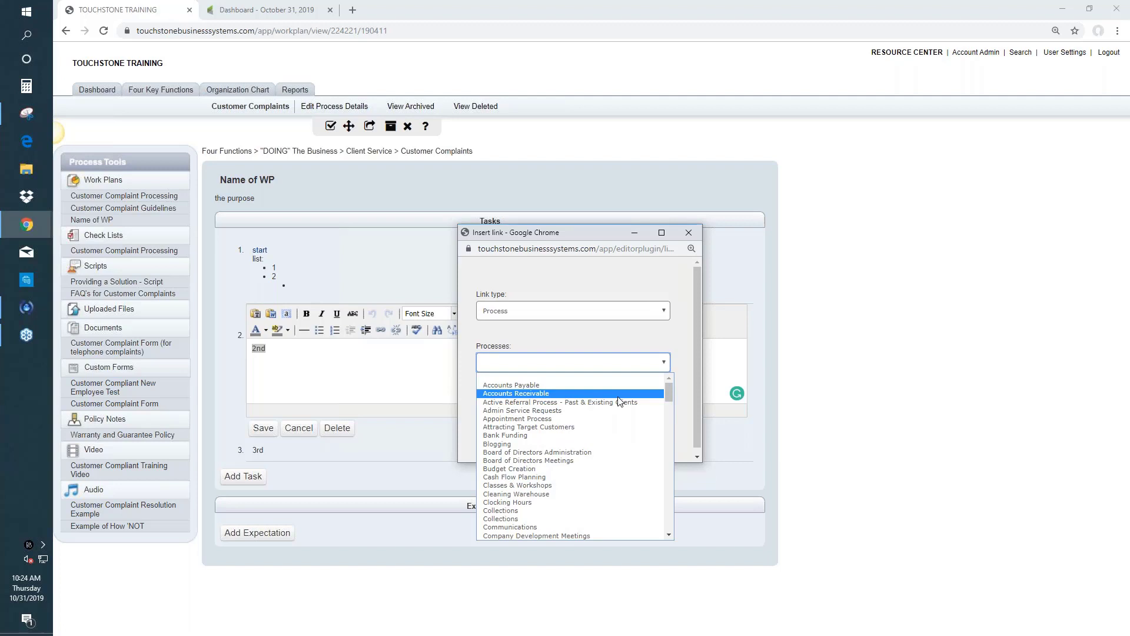
{"action": "left_click", "coordinate": [530, 393]}
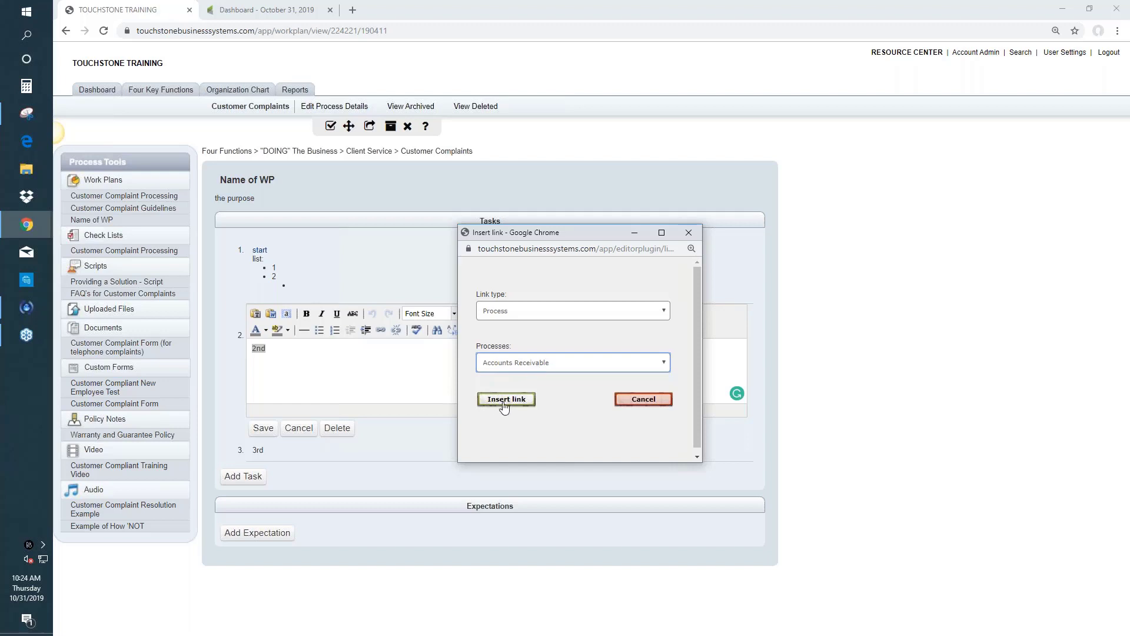
Switch the link type to Work Plans, look through the available work plans, and close the link window without inserting.
{"action": "left_click", "coordinate": [665, 366]}
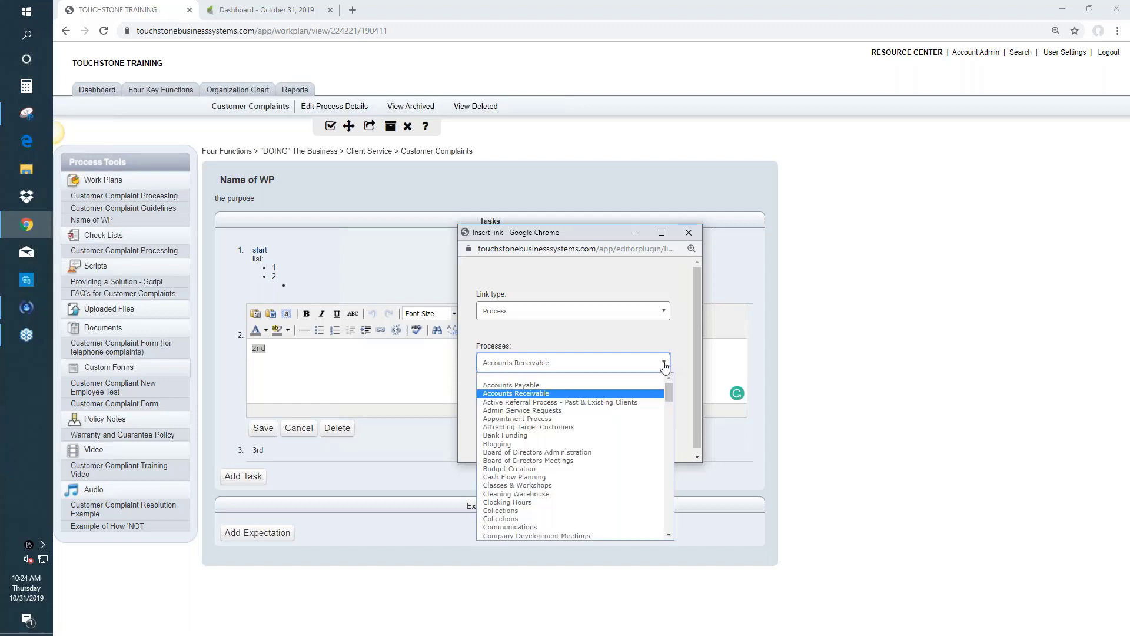
{"action": "left_click", "coordinate": [628, 313]}
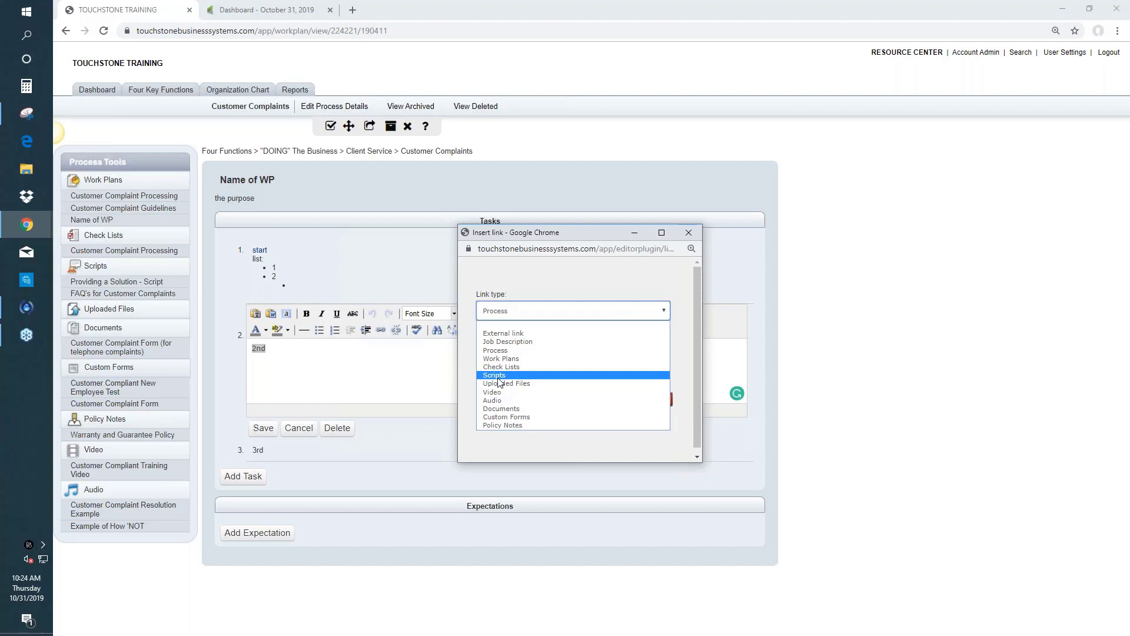
{"action": "left_click", "coordinate": [518, 360]}
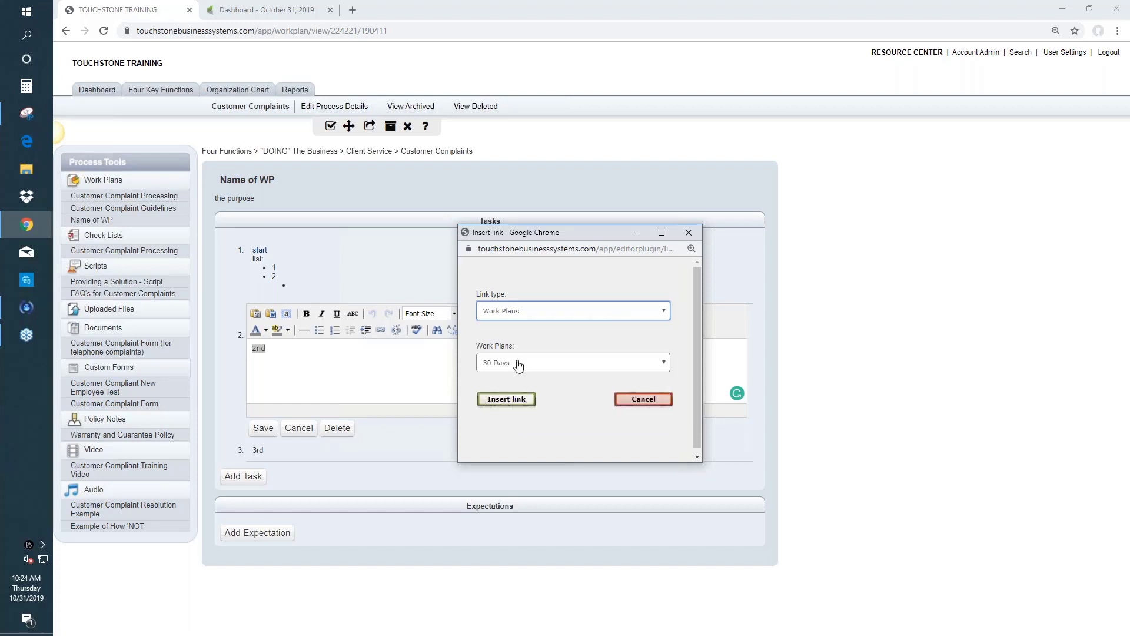
{"action": "left_click", "coordinate": [497, 365]}
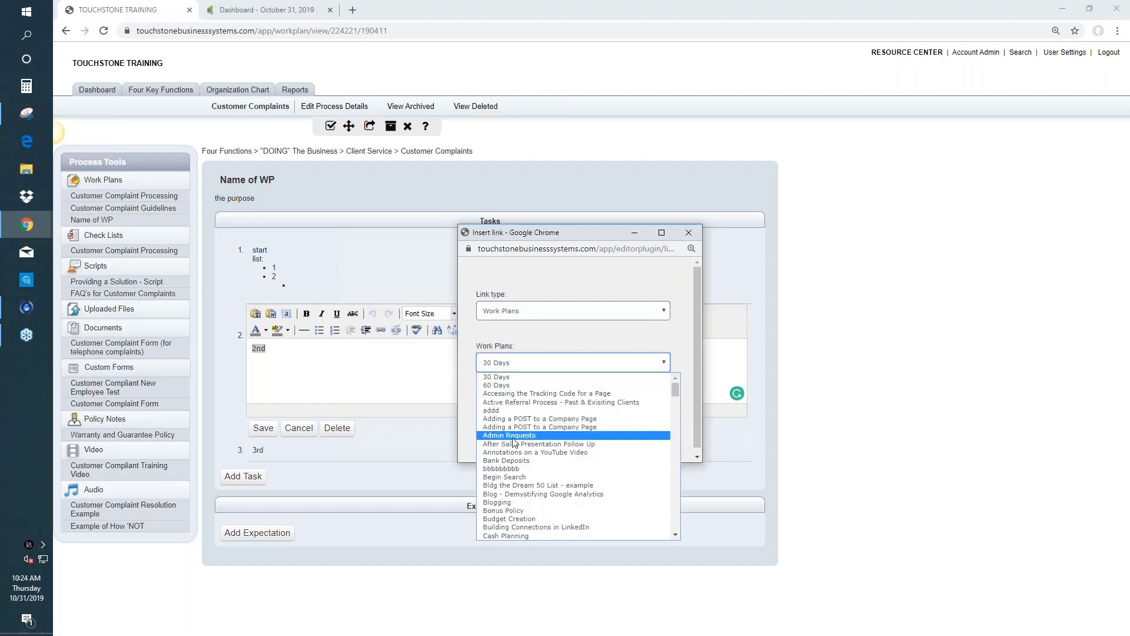
{"action": "left_click", "coordinate": [628, 275]}
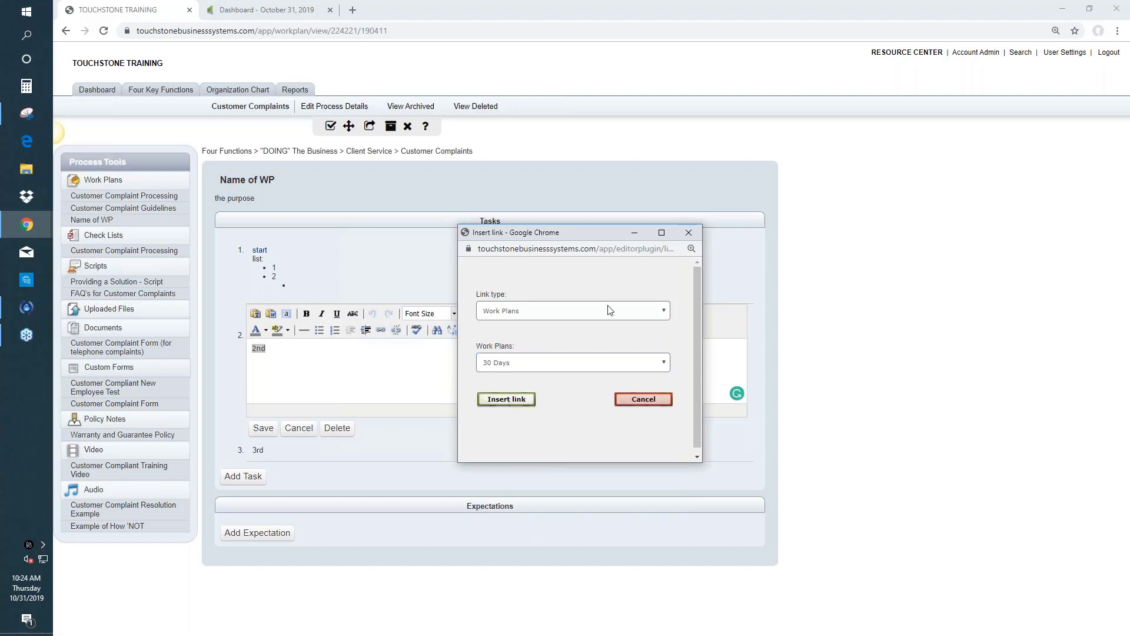
{"action": "left_click", "coordinate": [689, 234]}
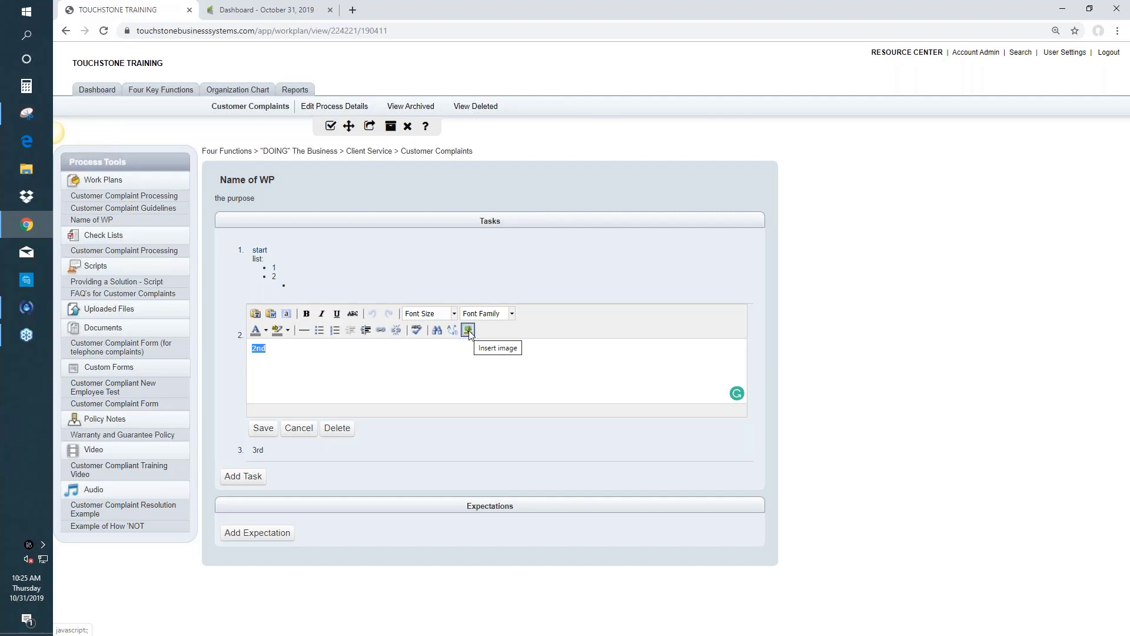
Use Jing to capture an image of the process menu from Edit Process Details to View Deleted, including the icon row beneath it.
{"action": "left_click", "coordinate": [59, 133]}
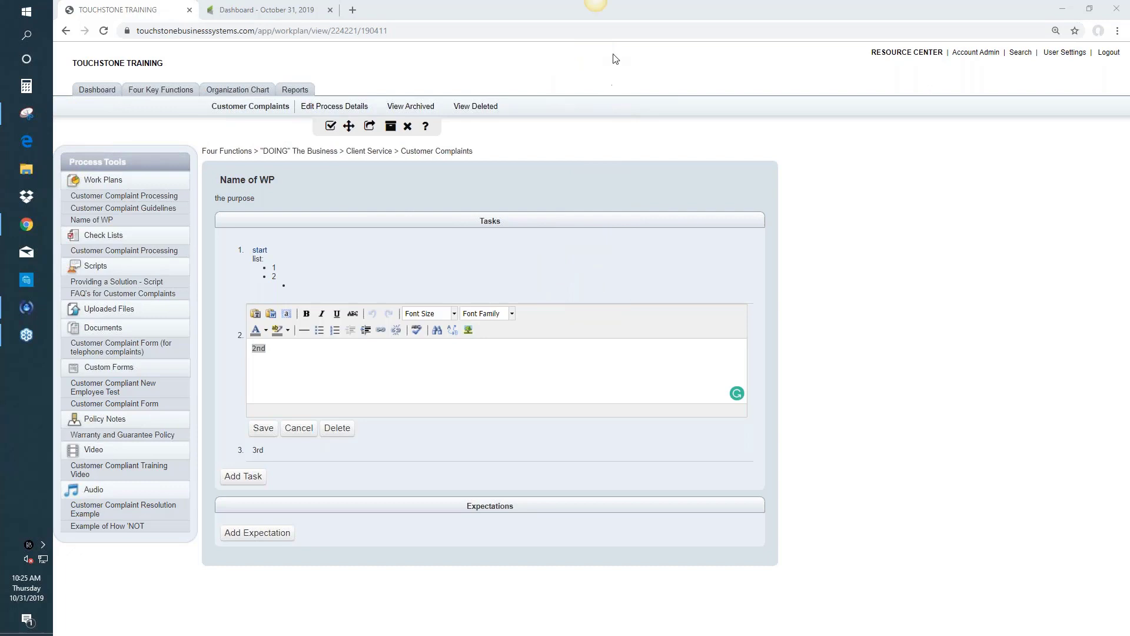
{"action": "mouse_move", "coordinate": [594, 2]}
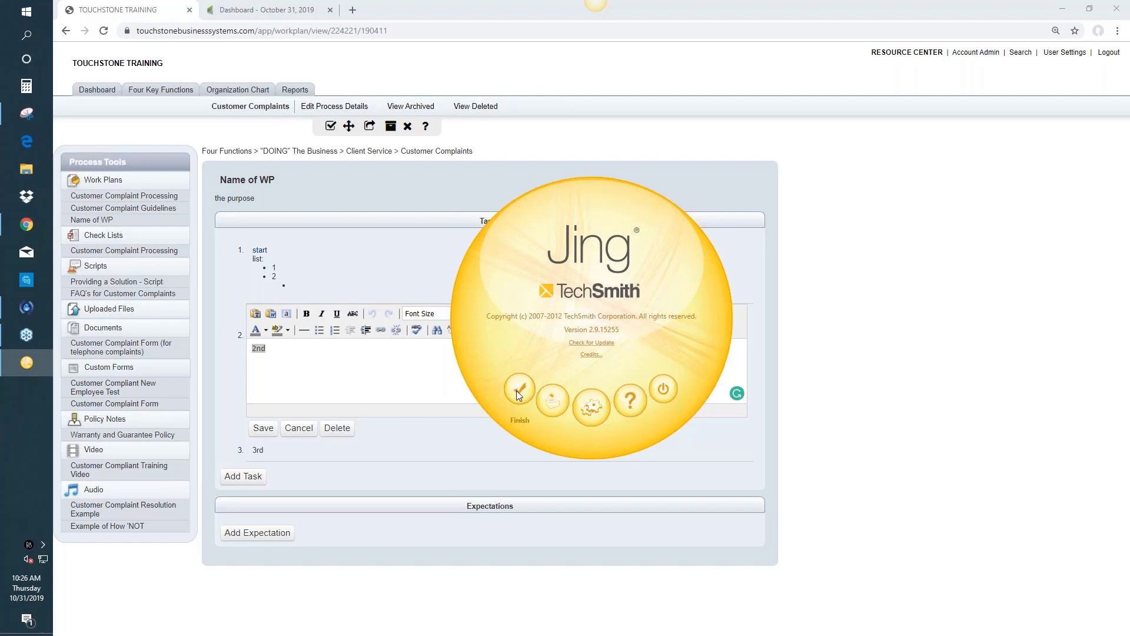
{"action": "left_click", "coordinate": [594, 11]}
{"action": "key", "text": "Print"}
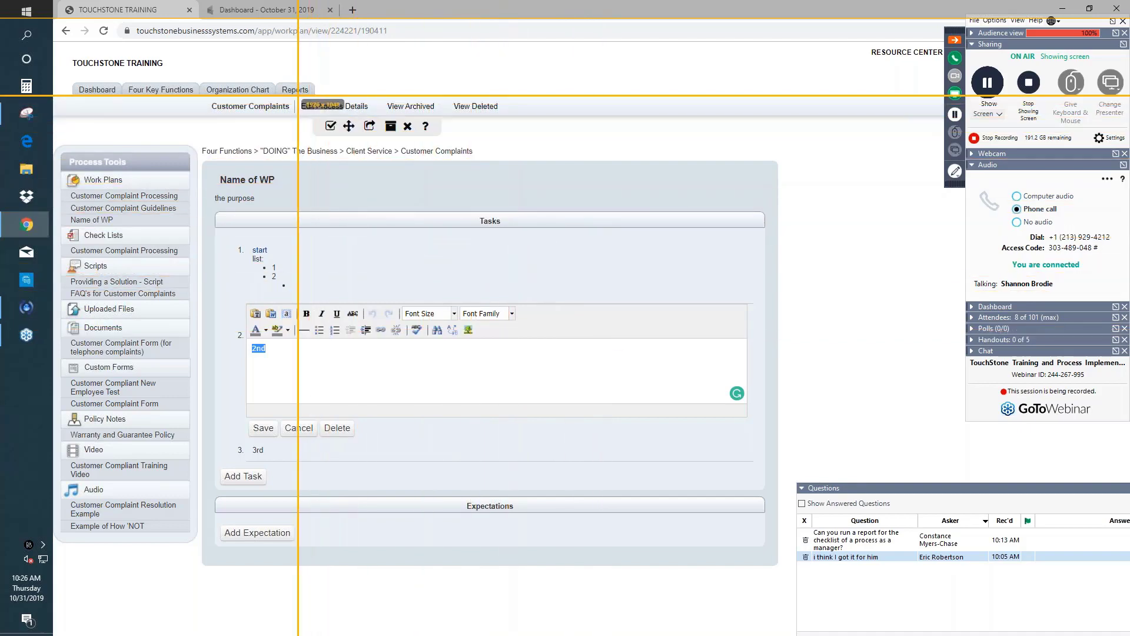
{"action": "left_click_drag", "start_coordinate": [297, 95], "coordinate": [522, 145]}
{"action": "left_click", "coordinate": [311, 167]}
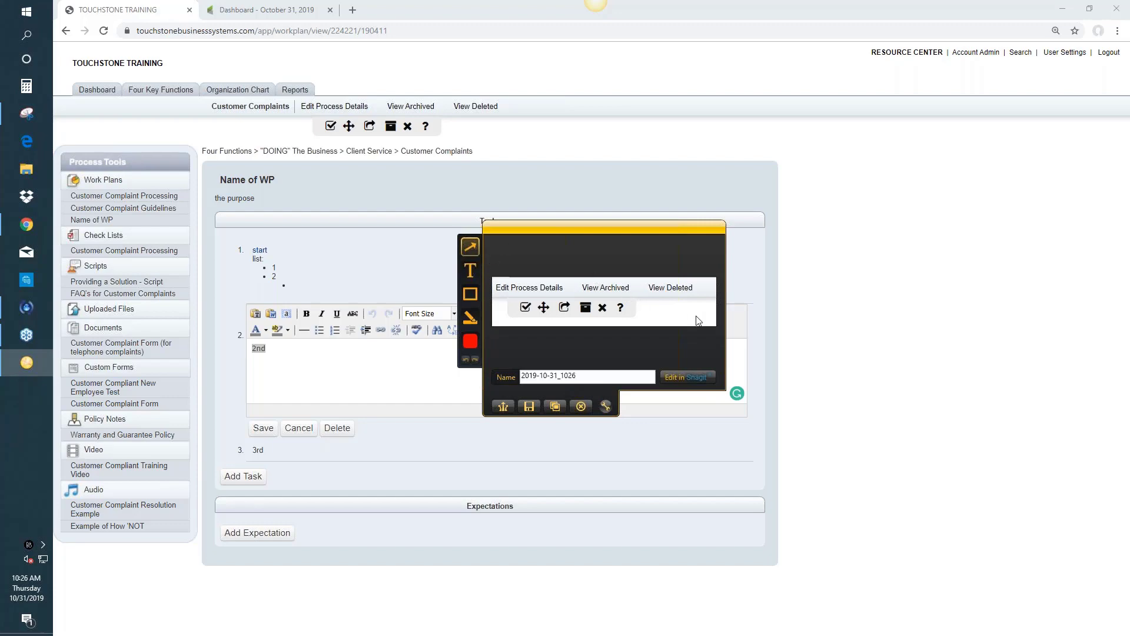
Annotate the capture with a green arrow pointing at the question-mark icon and a label reading "text" at the arrow's tail.
{"action": "left_click_drag", "start_coordinate": [678, 306], "coordinate": [637, 307]}
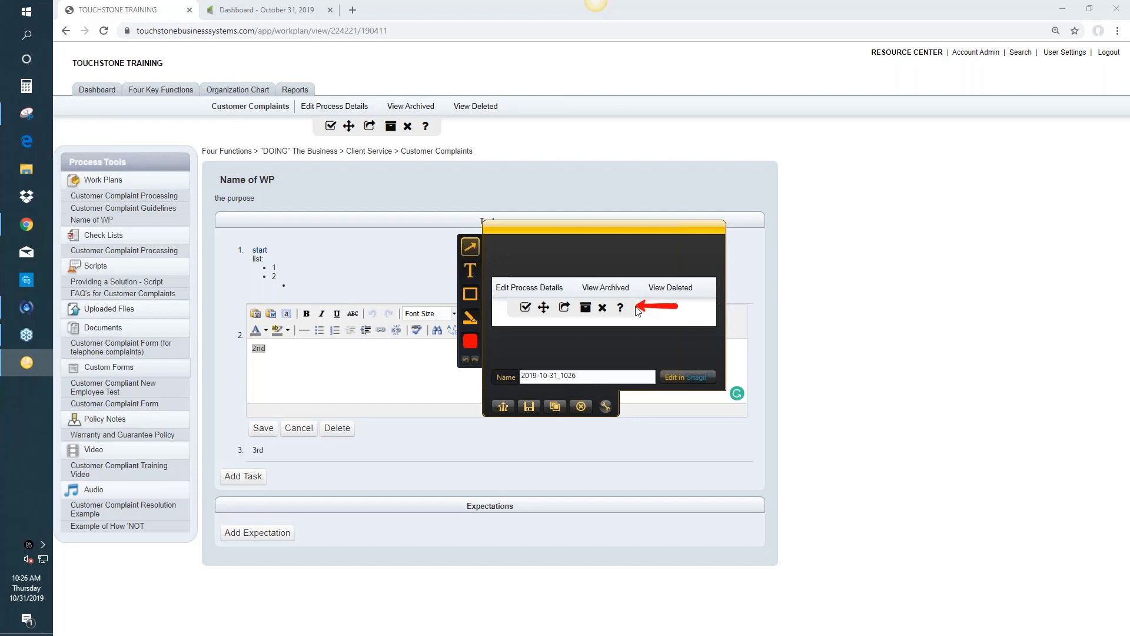
{"action": "left_click", "coordinate": [470, 341]}
{"action": "left_click", "coordinate": [501, 375]}
{"action": "left_click", "coordinate": [470, 271]}
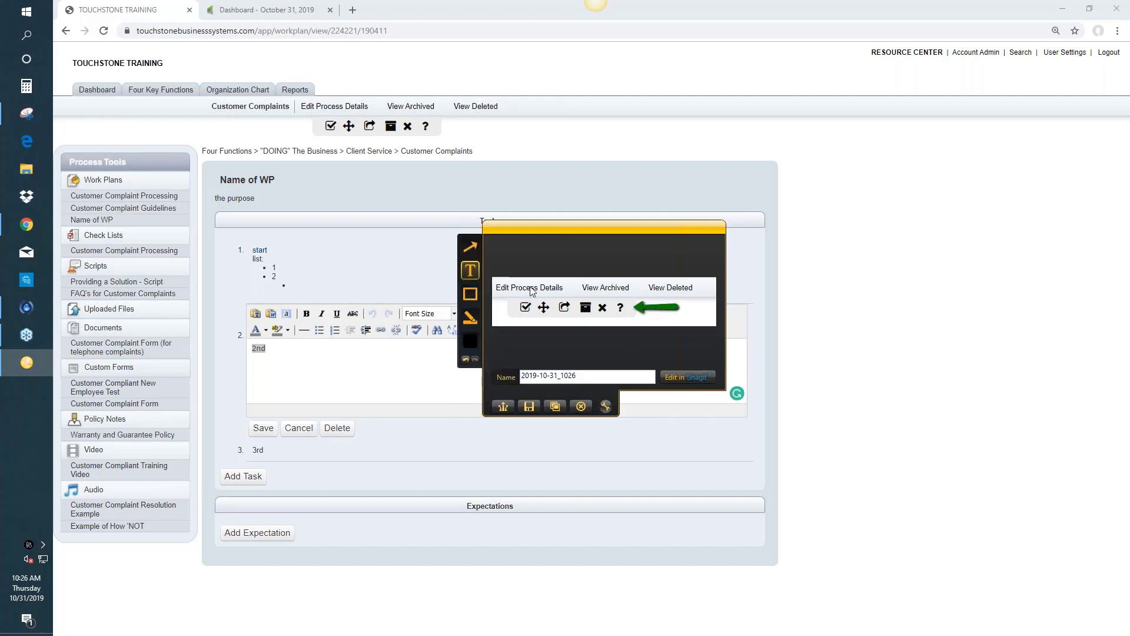
{"action": "left_click", "coordinate": [517, 291]}
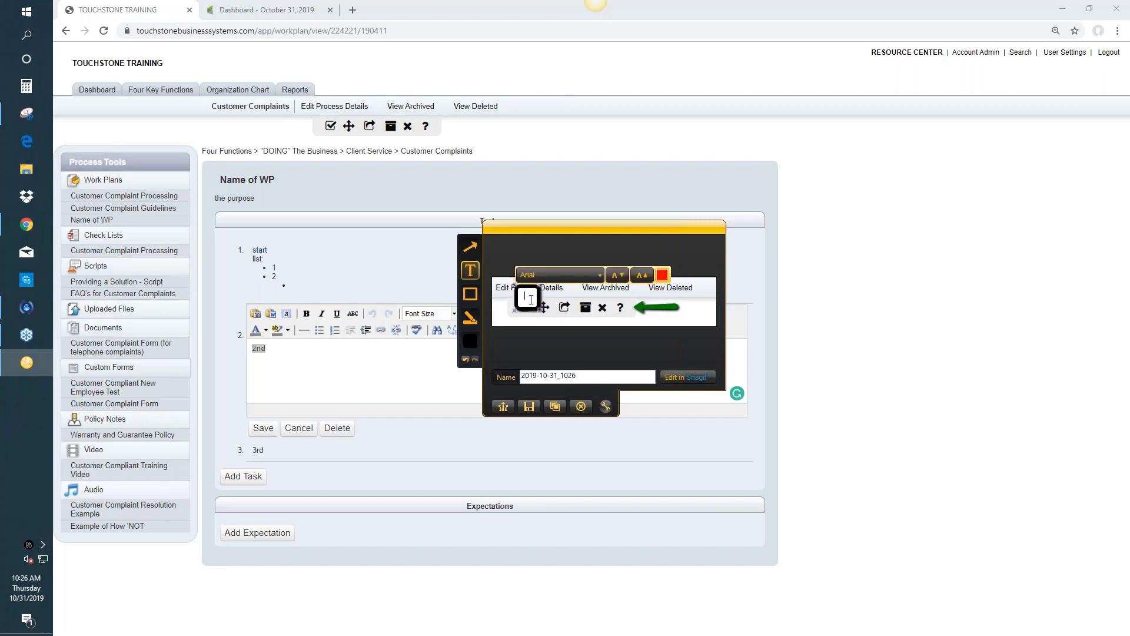
{"action": "type", "text": "text"}
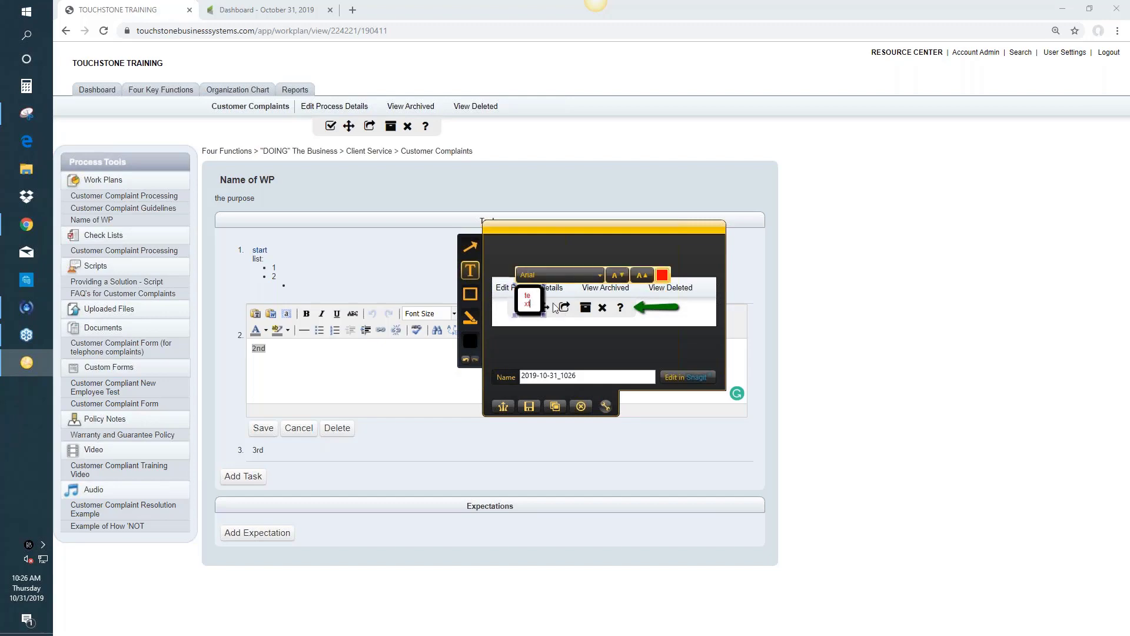
{"action": "left_click_drag", "start_coordinate": [544, 315], "coordinate": [710, 315]}
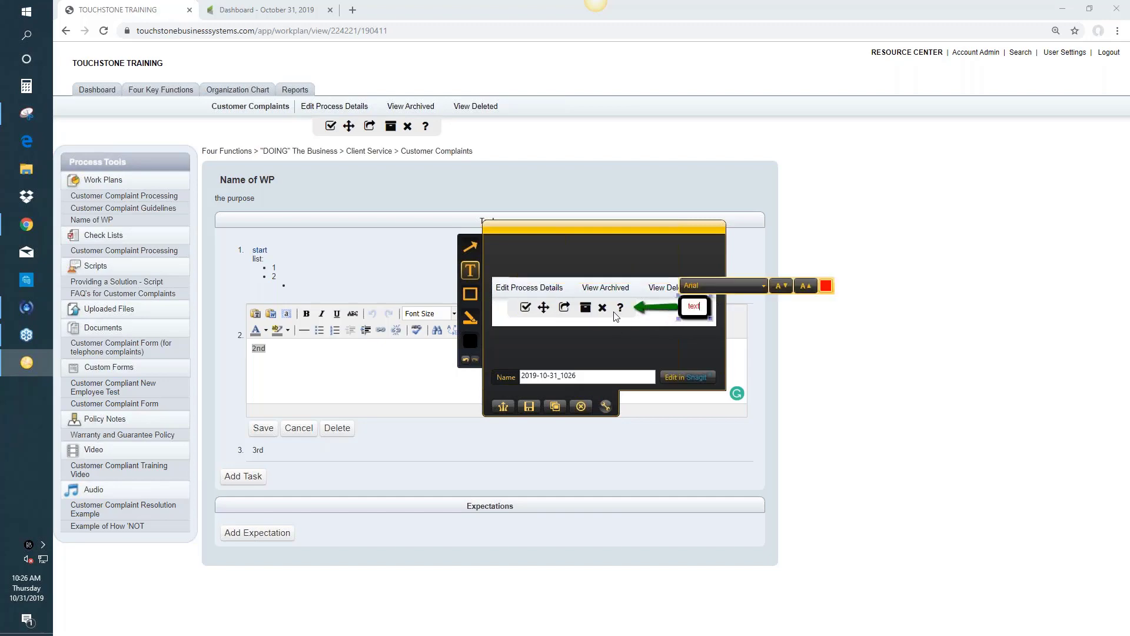
Frame Edit Process Details with a red rectangle and highlight View Archived in yellow on the capture.
{"action": "left_click", "coordinate": [470, 294]}
{"action": "left_click_drag", "start_coordinate": [495, 280], "coordinate": [569, 299]}
{"action": "left_click", "coordinate": [470, 317]}
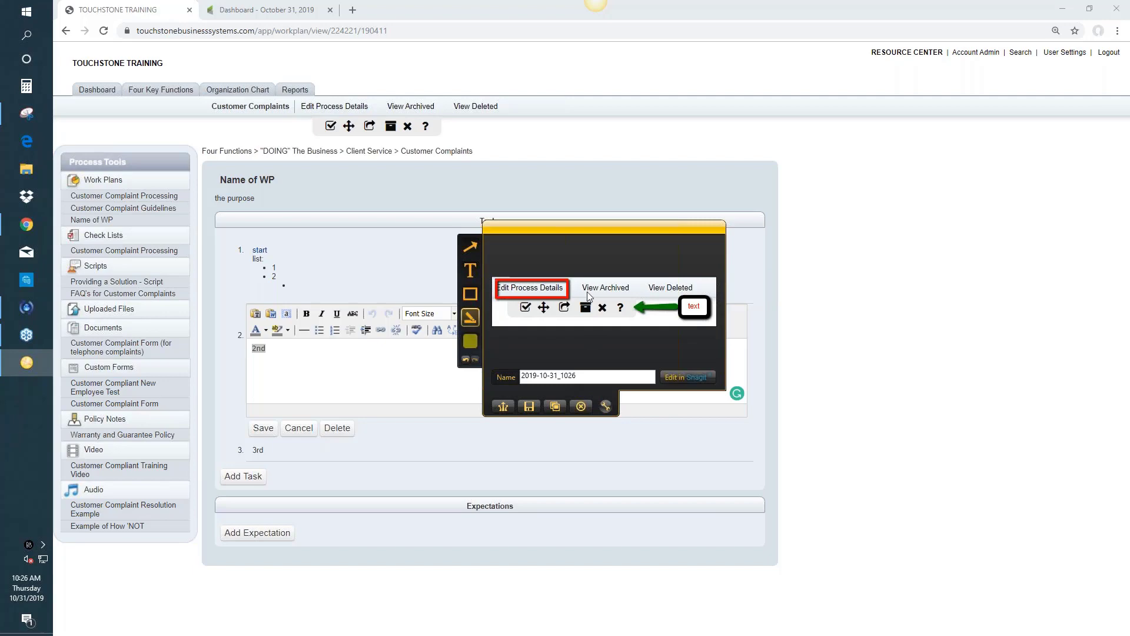
{"action": "left_click_drag", "start_coordinate": [625, 293], "coordinate": [616, 282]}
Name the capture "pic" and save it to the Desktop as the PNG file pic_001.
{"action": "left_click", "coordinate": [585, 377]}
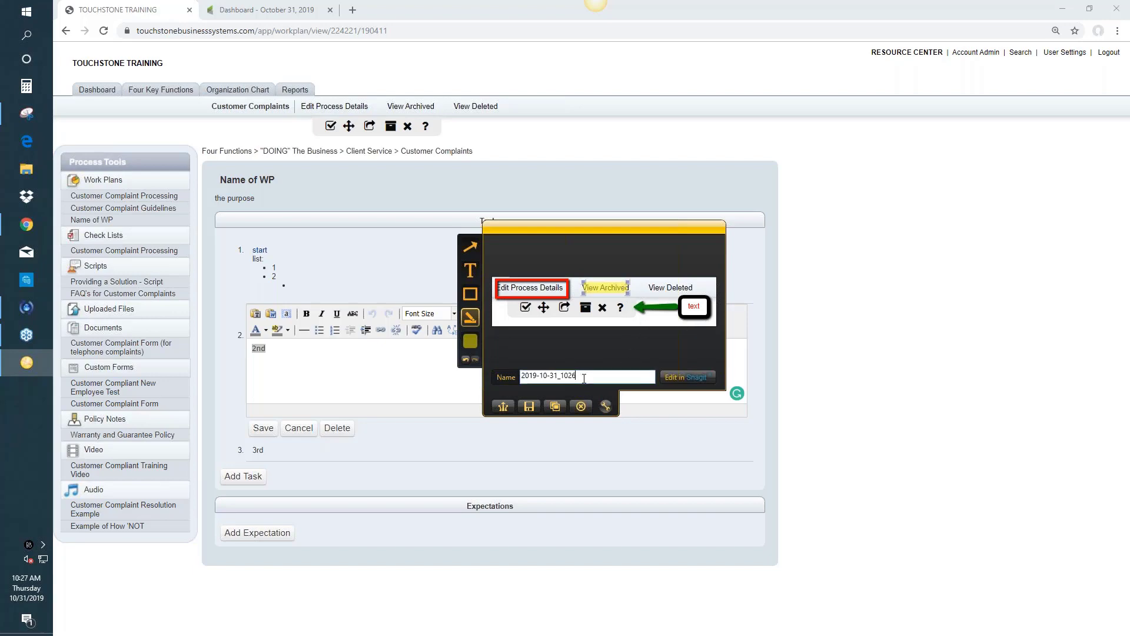
{"action": "left_click_drag", "start_coordinate": [584, 377], "coordinate": [464, 375]}
{"action": "type", "text": "pic"}
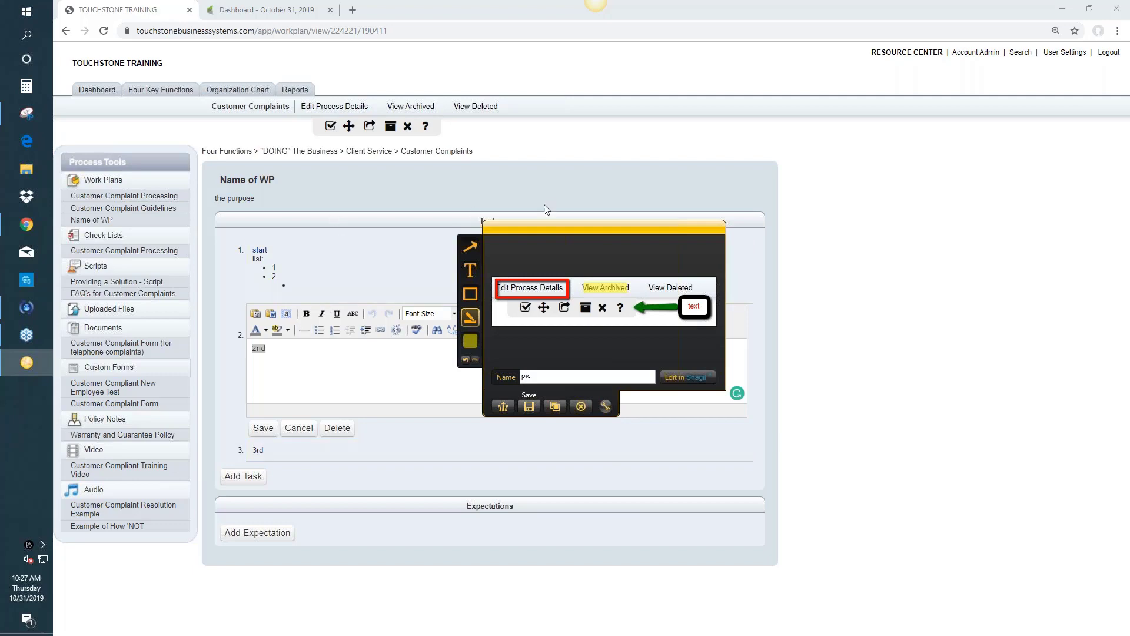
{"action": "left_click", "coordinate": [529, 407]}
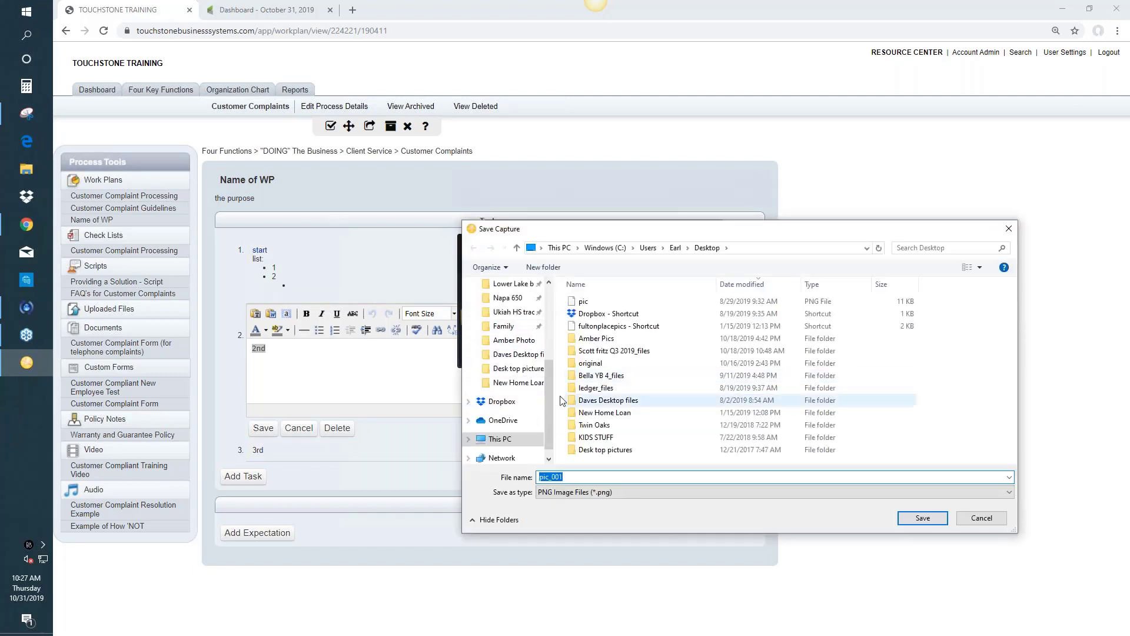
{"action": "scroll", "coordinate": [547, 391], "scroll_direction": "up", "scroll_amount": 5}
{"action": "left_click", "coordinate": [506, 306]}
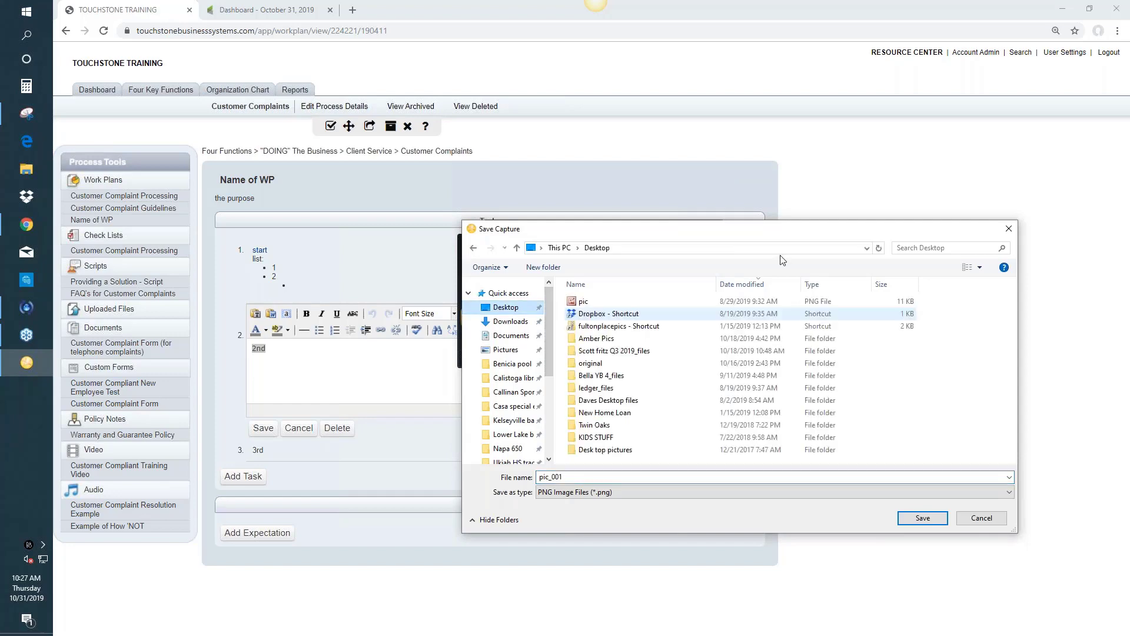
{"action": "left_click_drag", "start_coordinate": [807, 228], "coordinate": [641, 169]}
{"action": "left_click", "coordinate": [756, 459]}
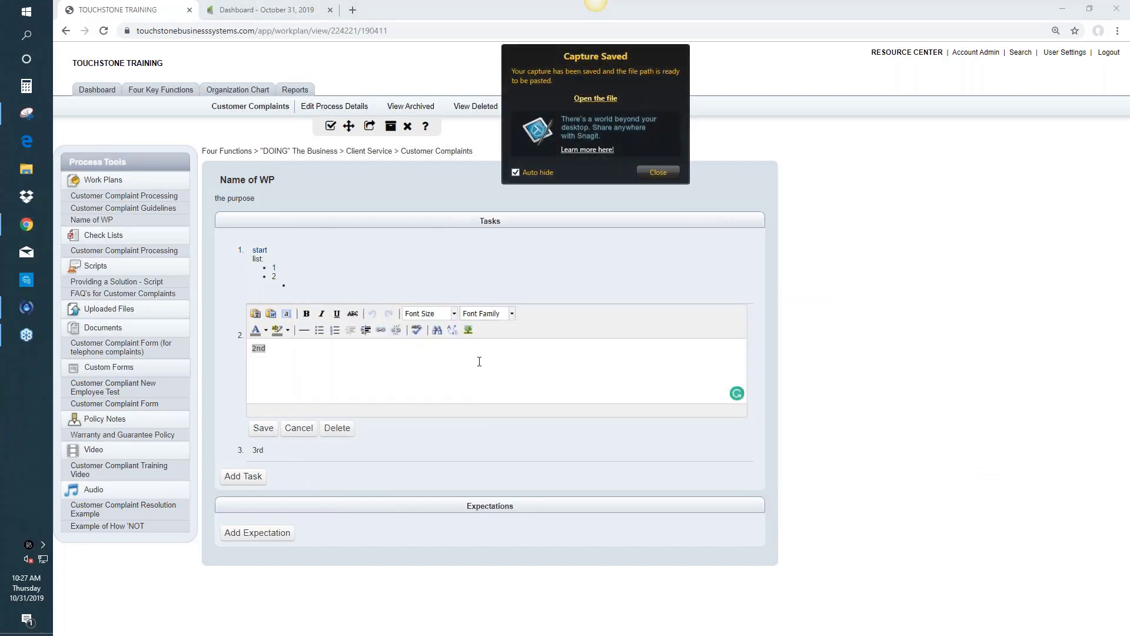
Insert the image pic_001.png from the Desktop into the second task, beside the text "2nd".
{"action": "left_click", "coordinate": [459, 363]}
{"action": "left_click", "coordinate": [469, 330]}
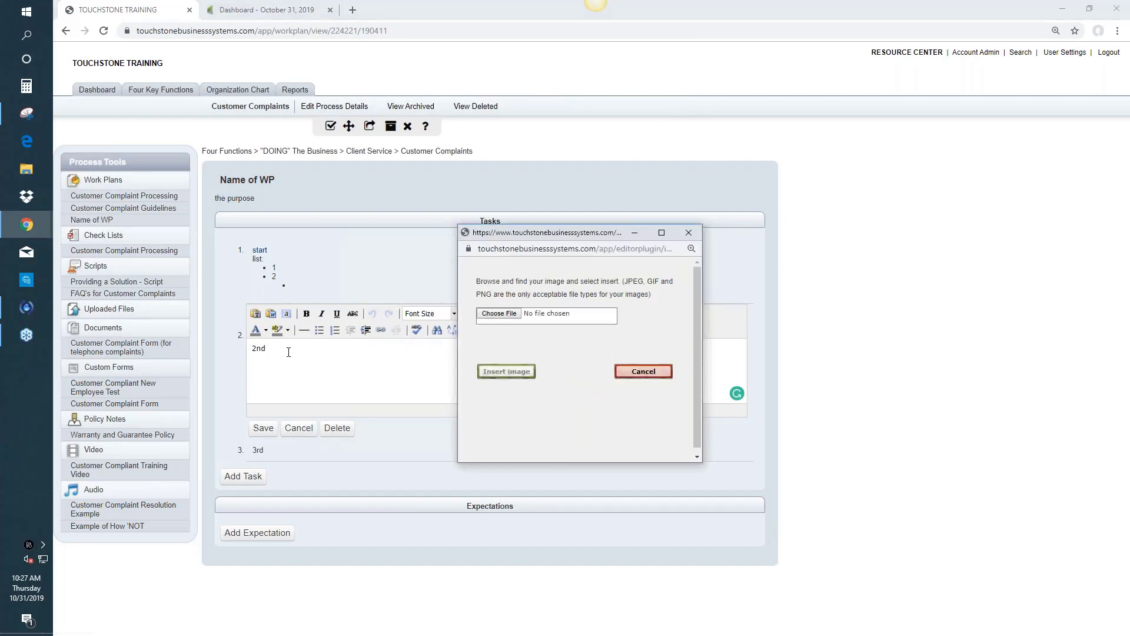
{"action": "left_click", "coordinate": [498, 313]}
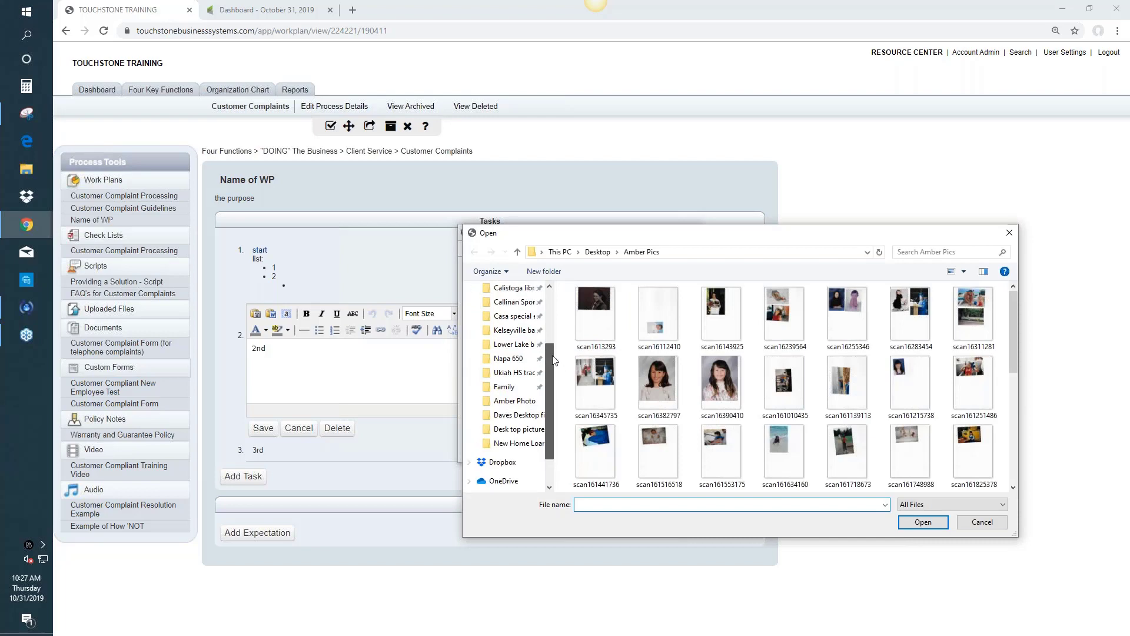
{"action": "scroll", "coordinate": [554, 373], "scroll_direction": "up", "scroll_amount": 2}
{"action": "left_click", "coordinate": [506, 310]}
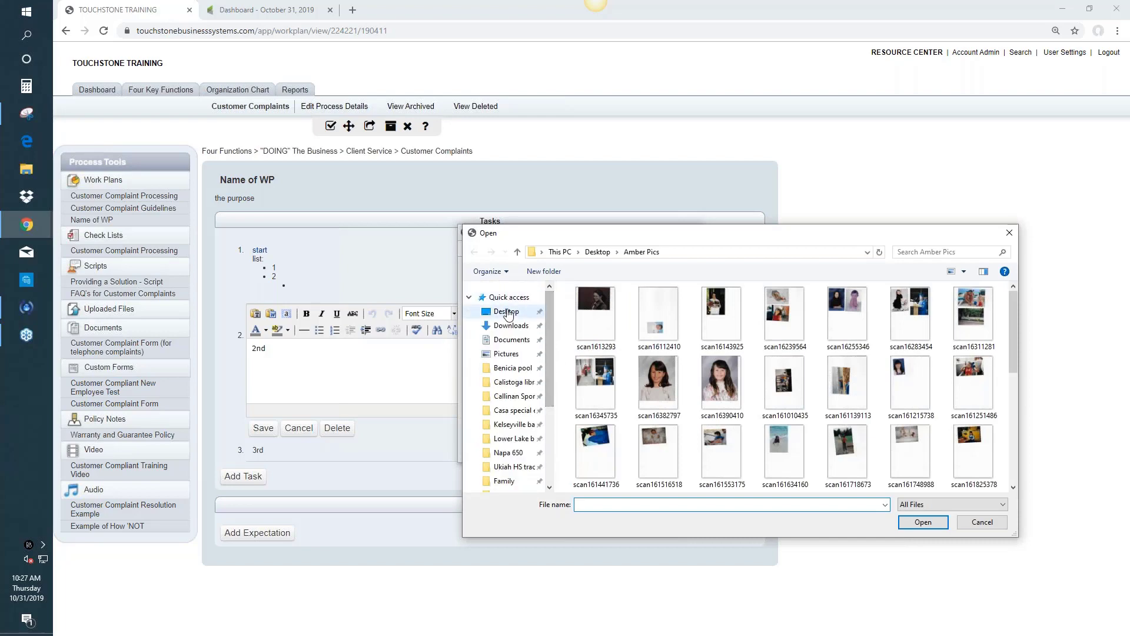
{"action": "left_click", "coordinate": [595, 504]}
{"action": "type", "text": "pic"}
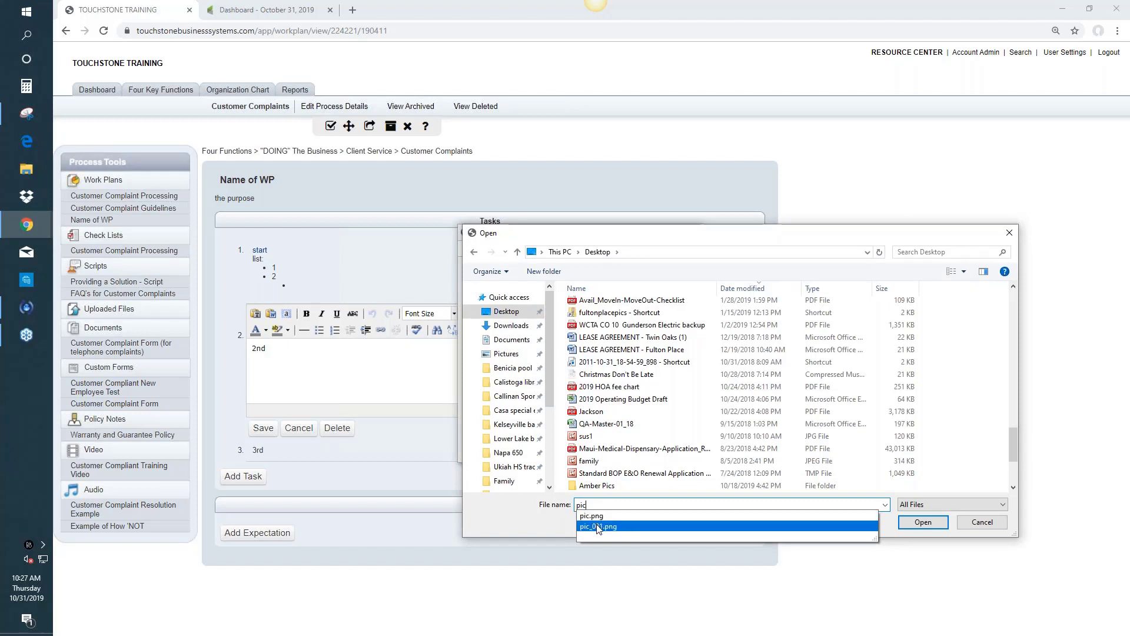
{"action": "left_click", "coordinate": [711, 527]}
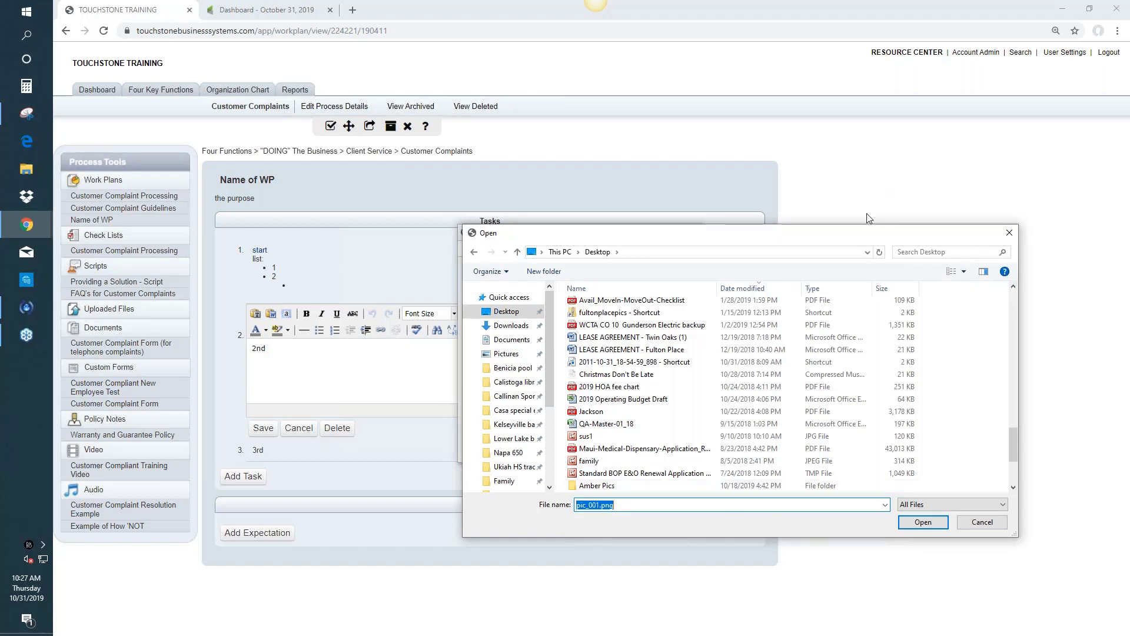
{"action": "left_click_drag", "start_coordinate": [860, 234], "coordinate": [780, 173]}
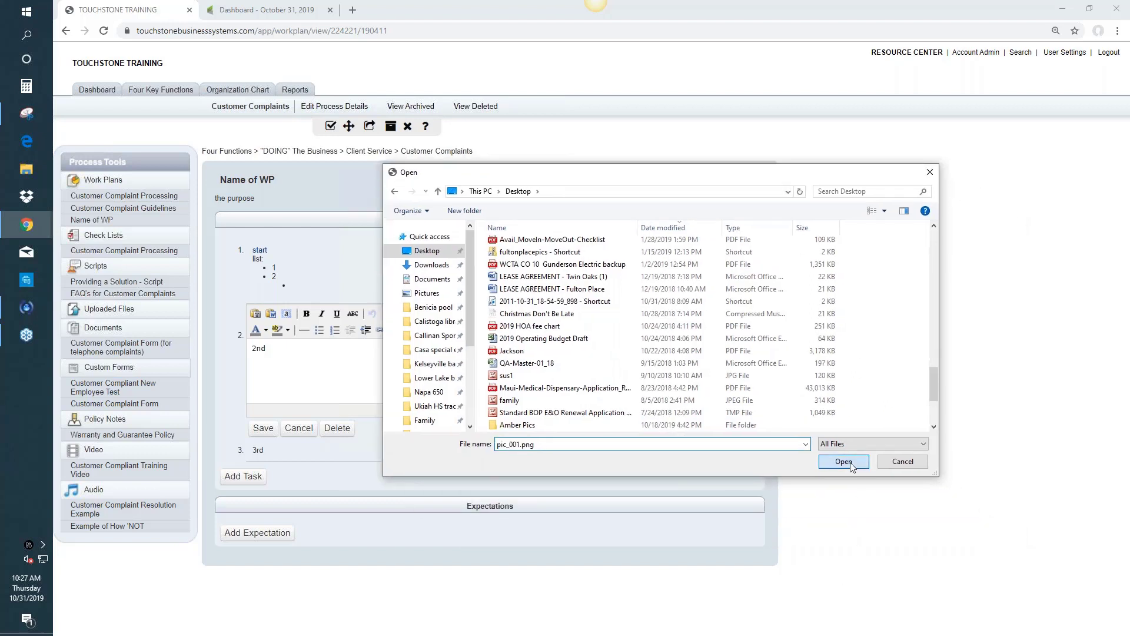
{"action": "left_click", "coordinate": [843, 461]}
{"action": "left_click", "coordinate": [510, 400]}
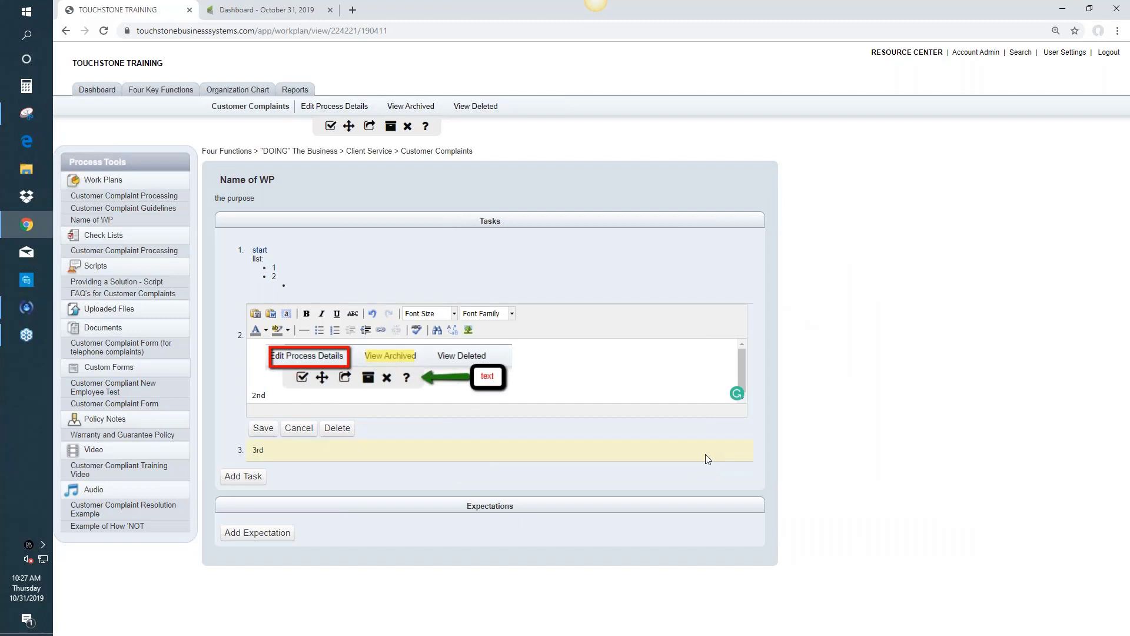
Scale the inserted screenshot down proportionally to about 70% of its original size and save the second task.
{"action": "left_click", "coordinate": [503, 381]}
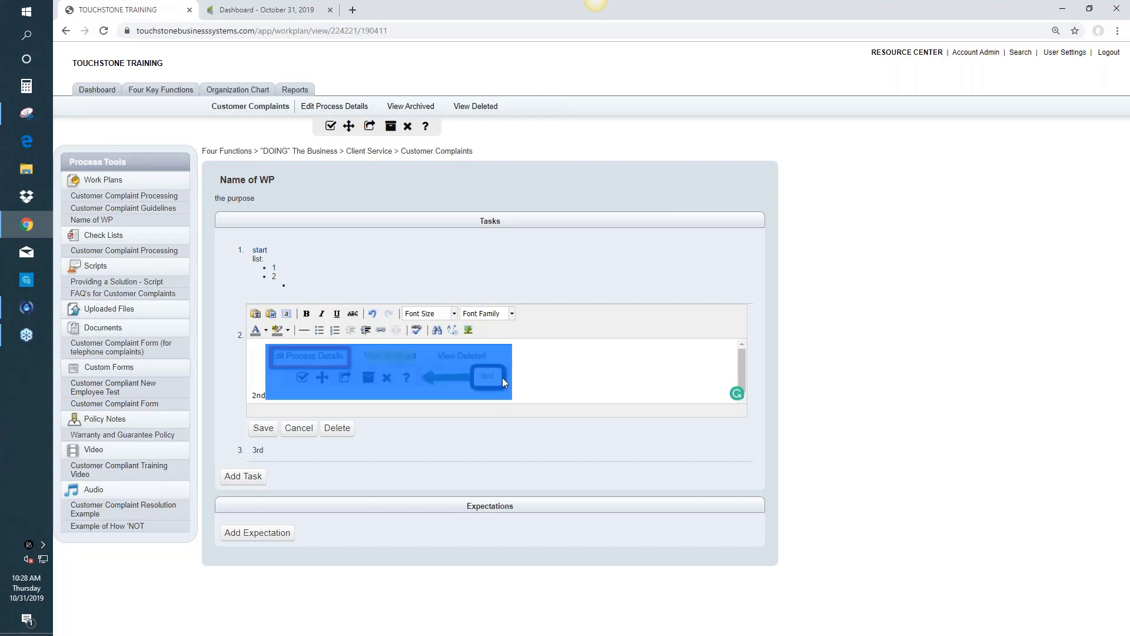
{"action": "left_click_drag", "start_coordinate": [503, 381], "coordinate": [319, 366]}
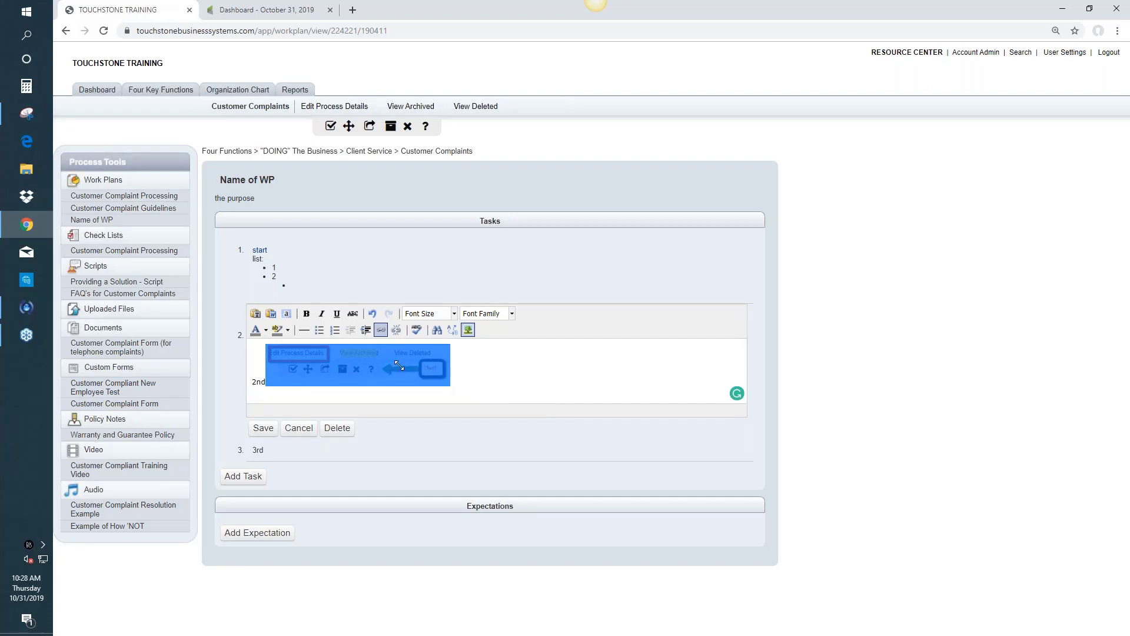
{"action": "left_click", "coordinate": [504, 366]}
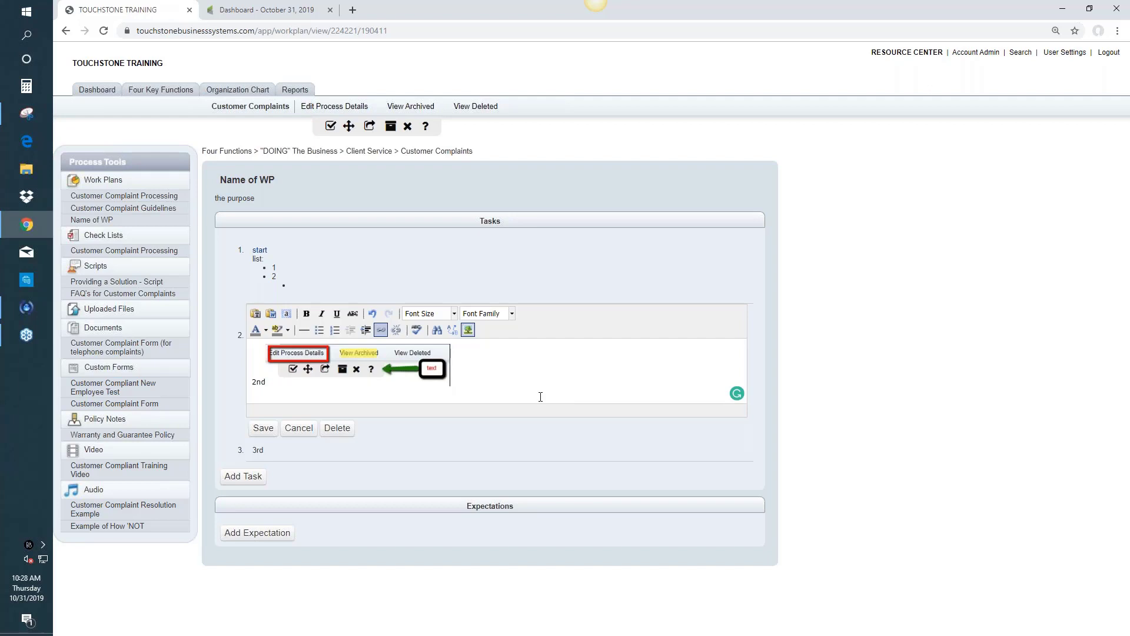
{"action": "left_click_drag", "start_coordinate": [424, 368], "coordinate": [375, 366]}
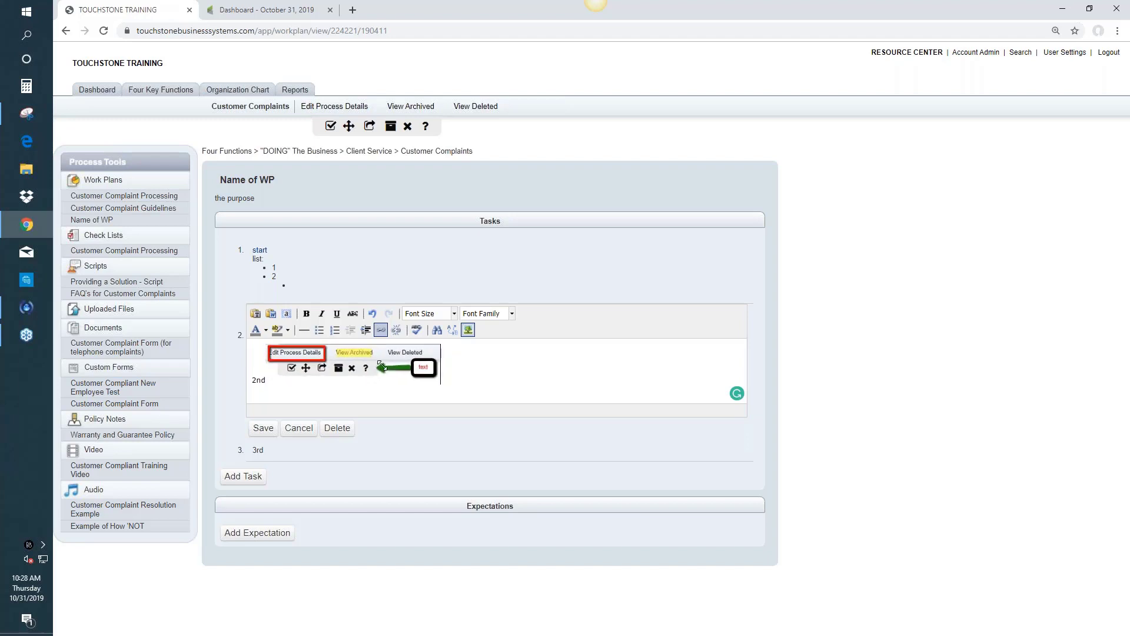
{"action": "left_click", "coordinate": [552, 393]}
{"action": "left_click", "coordinate": [264, 428]}
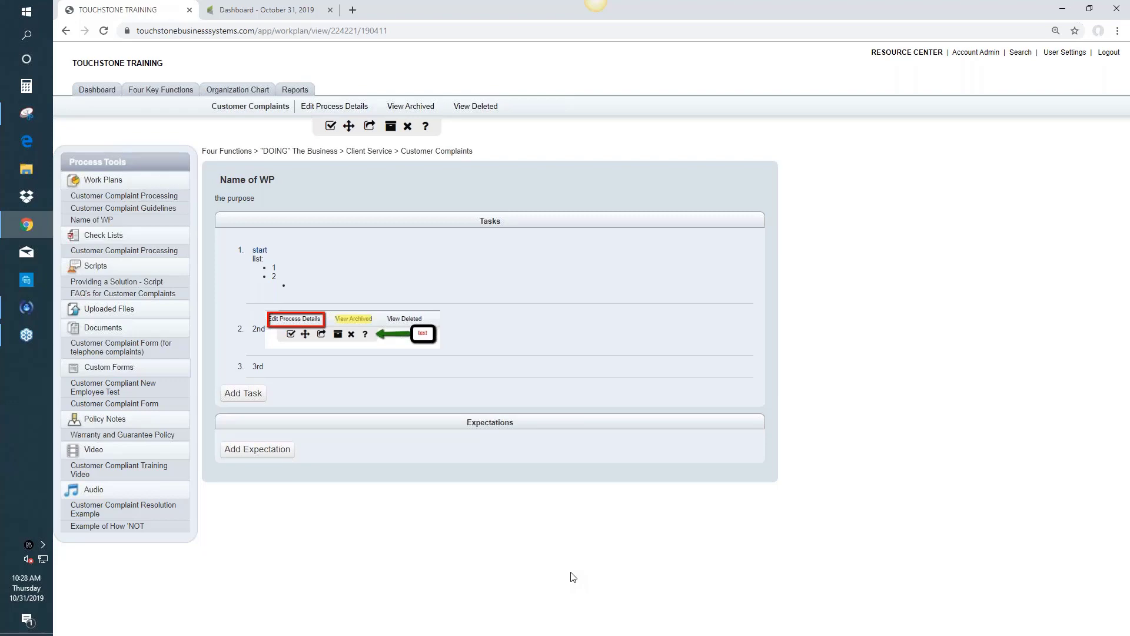
Convert the "Name of WP" work plan to a checklist.
{"action": "left_click", "coordinate": [331, 127]}
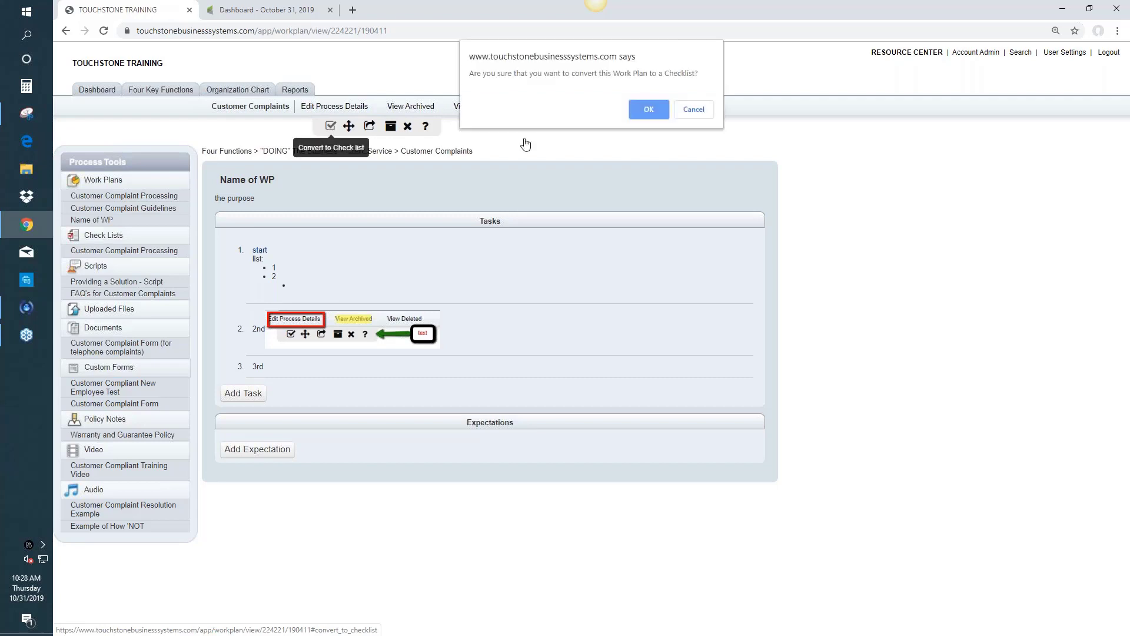
{"action": "left_click", "coordinate": [644, 112]}
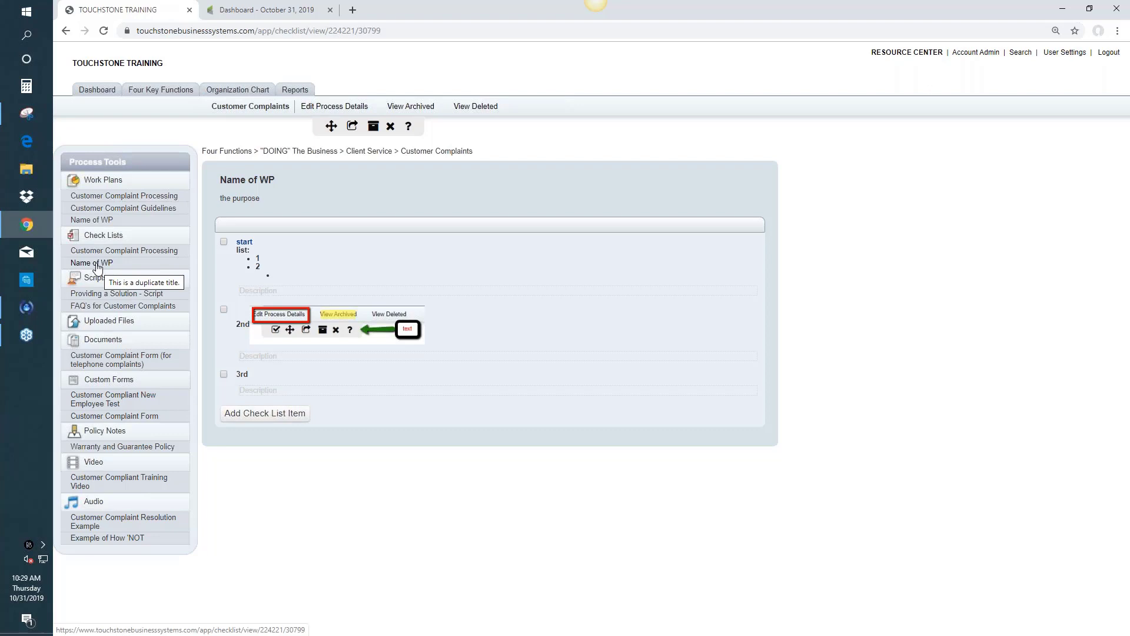
Move the "Name of WP" work plan to the Mystery Shopper Process of the Service type.
{"action": "left_click", "coordinate": [108, 222]}
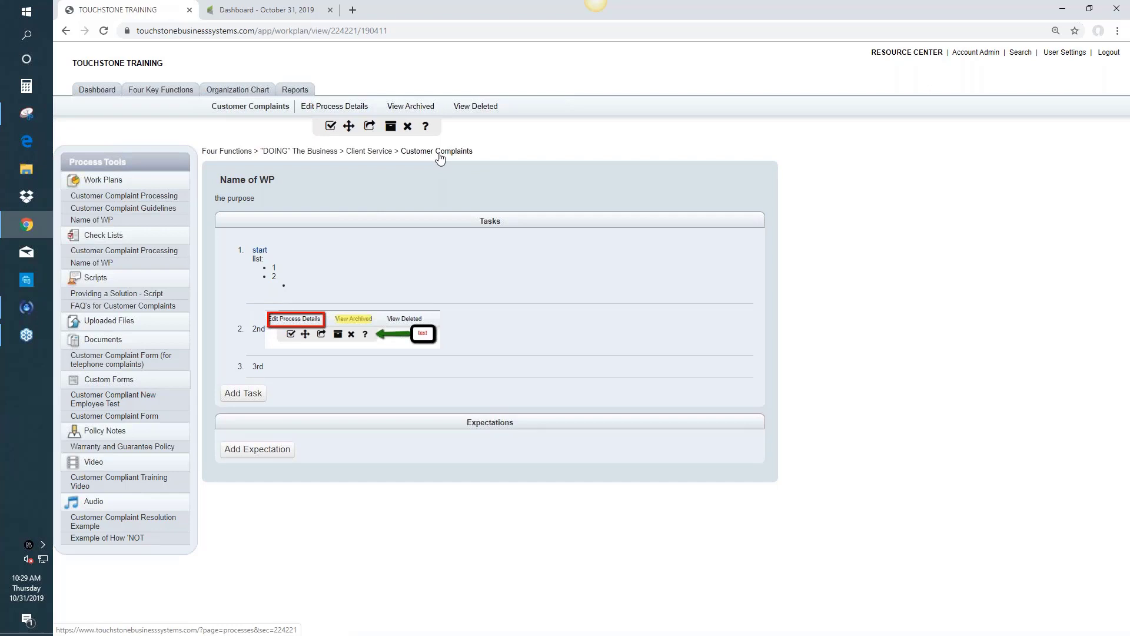
{"action": "left_click", "coordinate": [349, 126]}
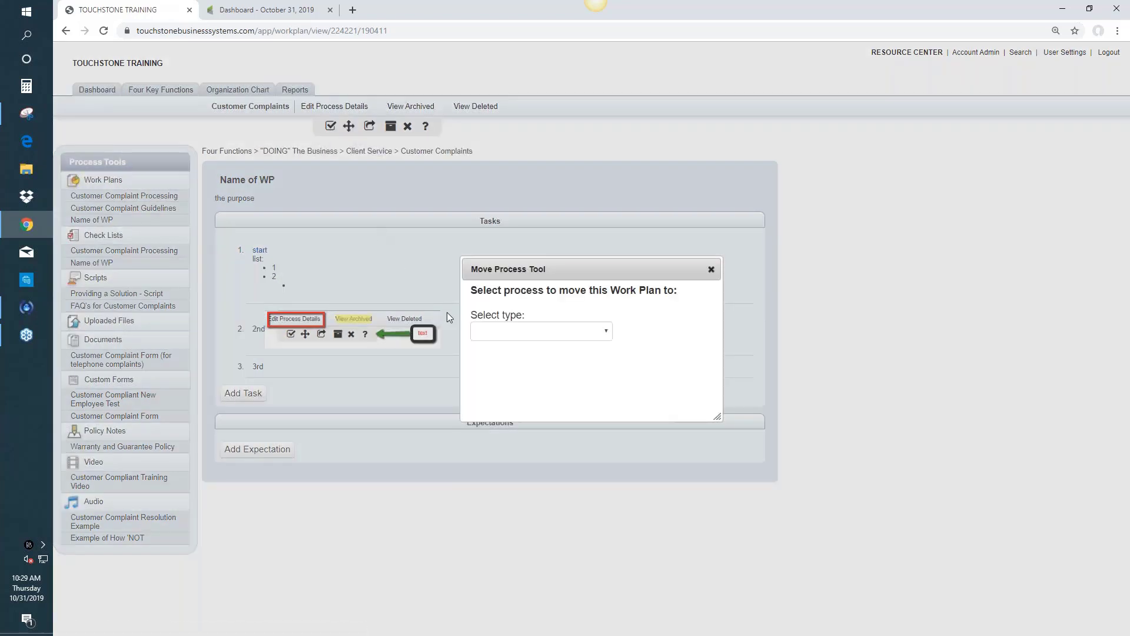
{"action": "left_click", "coordinate": [609, 337]}
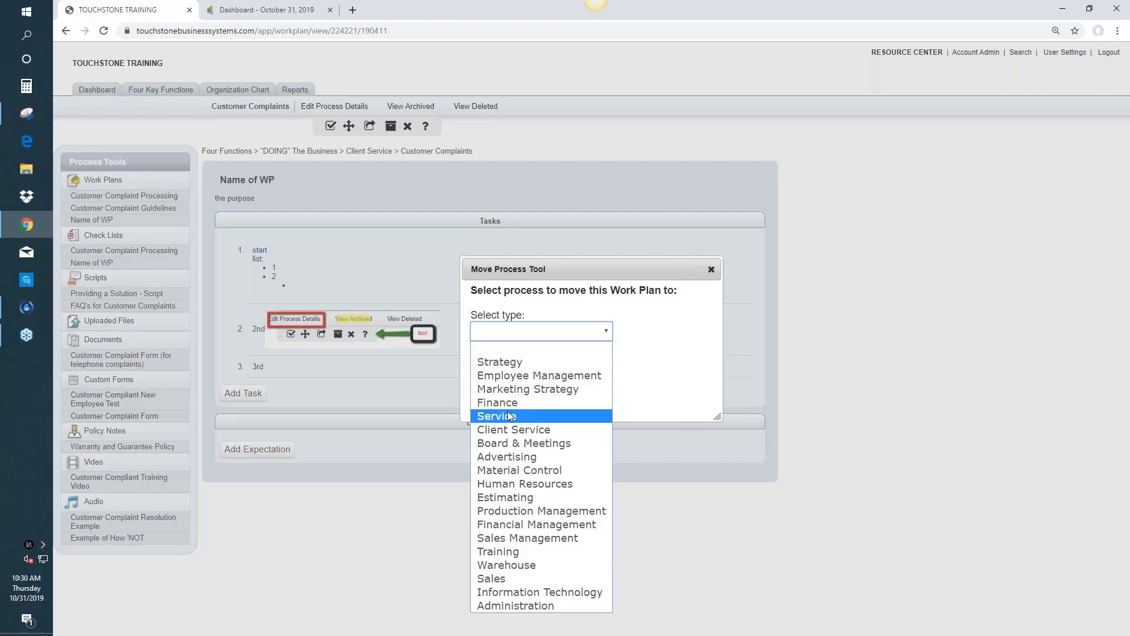
{"action": "left_click", "coordinate": [539, 416]}
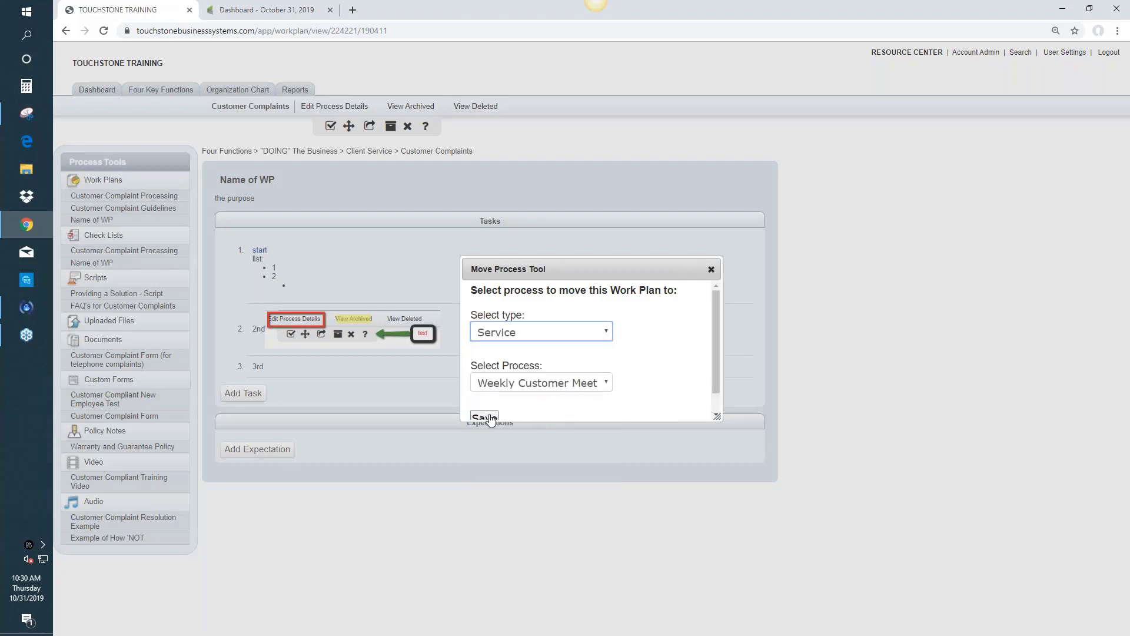
{"action": "left_click", "coordinate": [533, 384]}
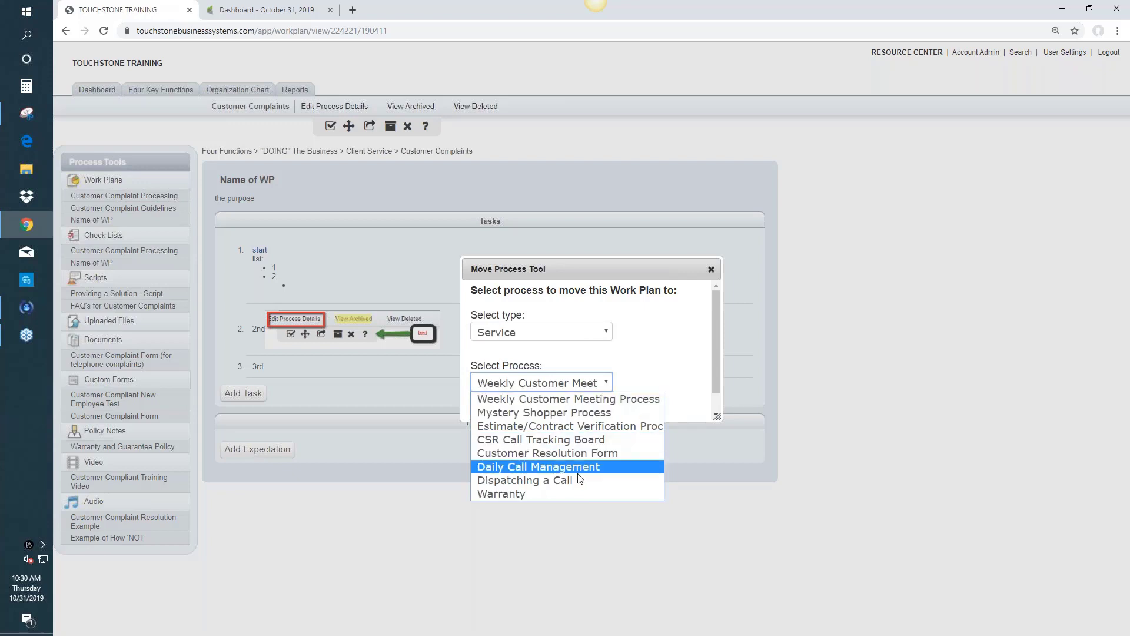
{"action": "left_click", "coordinate": [567, 412]}
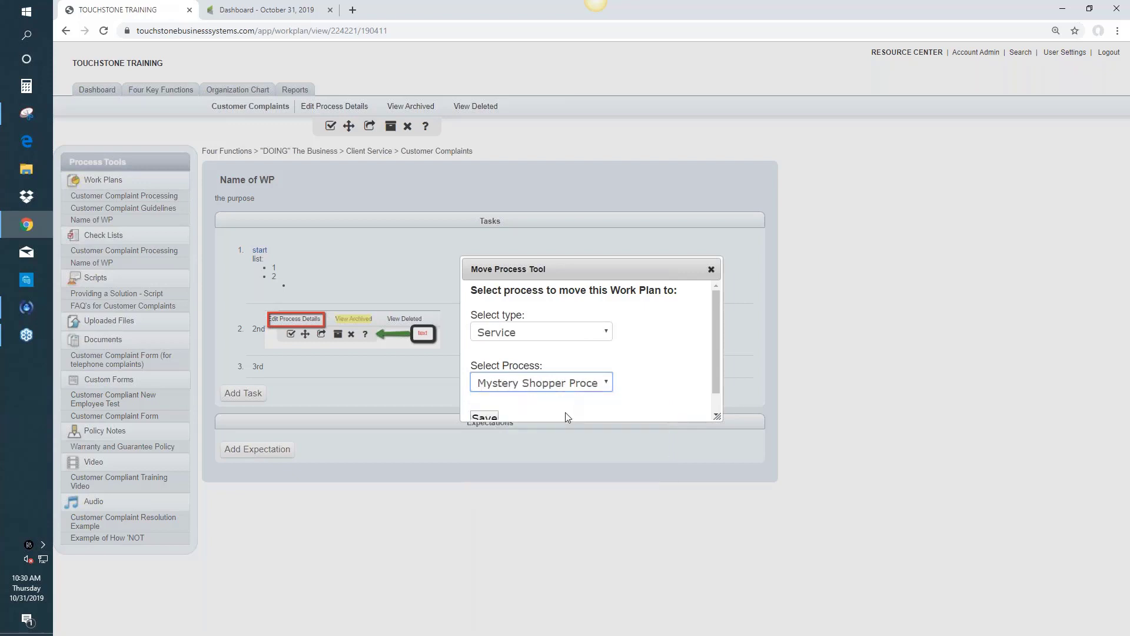
{"action": "left_click", "coordinate": [486, 418]}
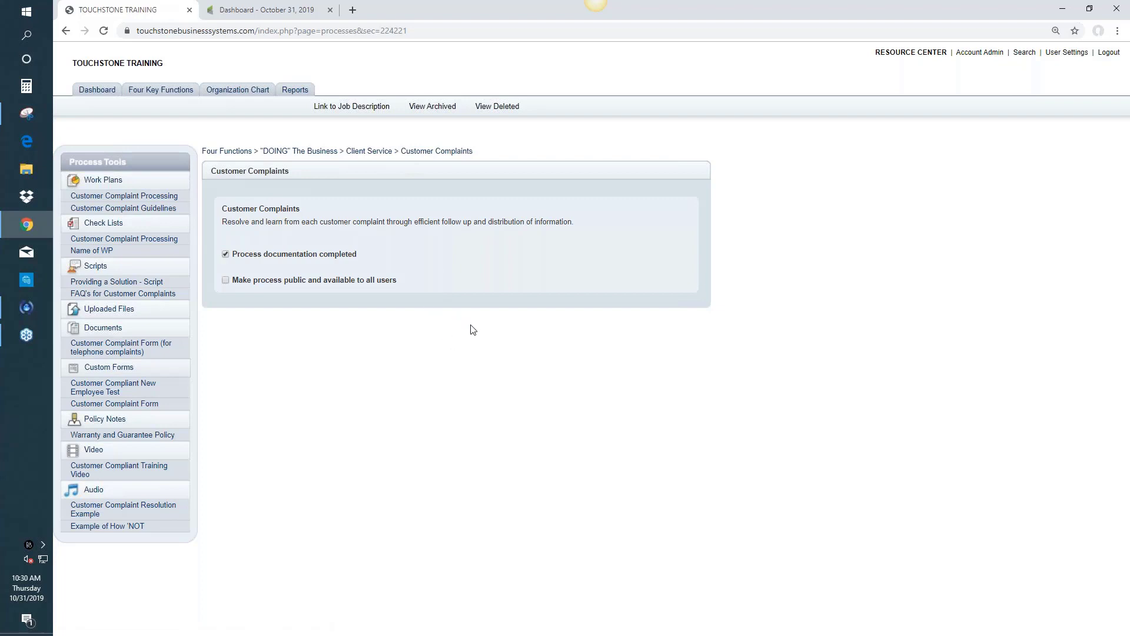
Open the Customer Complaint Processing work plan and bring up its sharing options.
{"action": "left_click", "coordinate": [164, 198]}
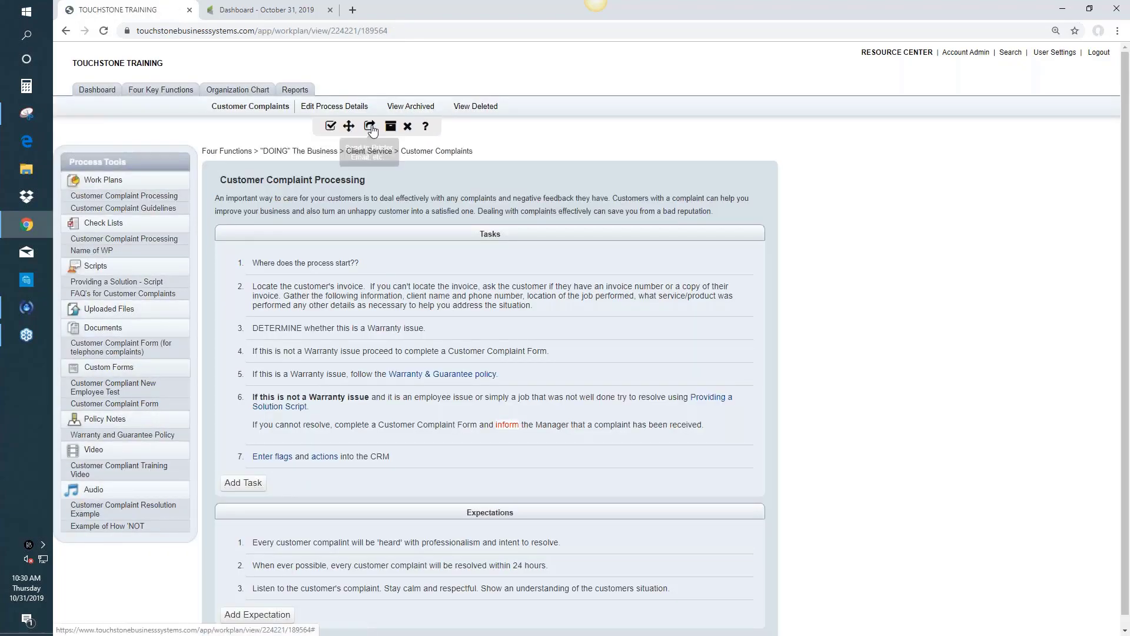
{"action": "left_click", "coordinate": [370, 128]}
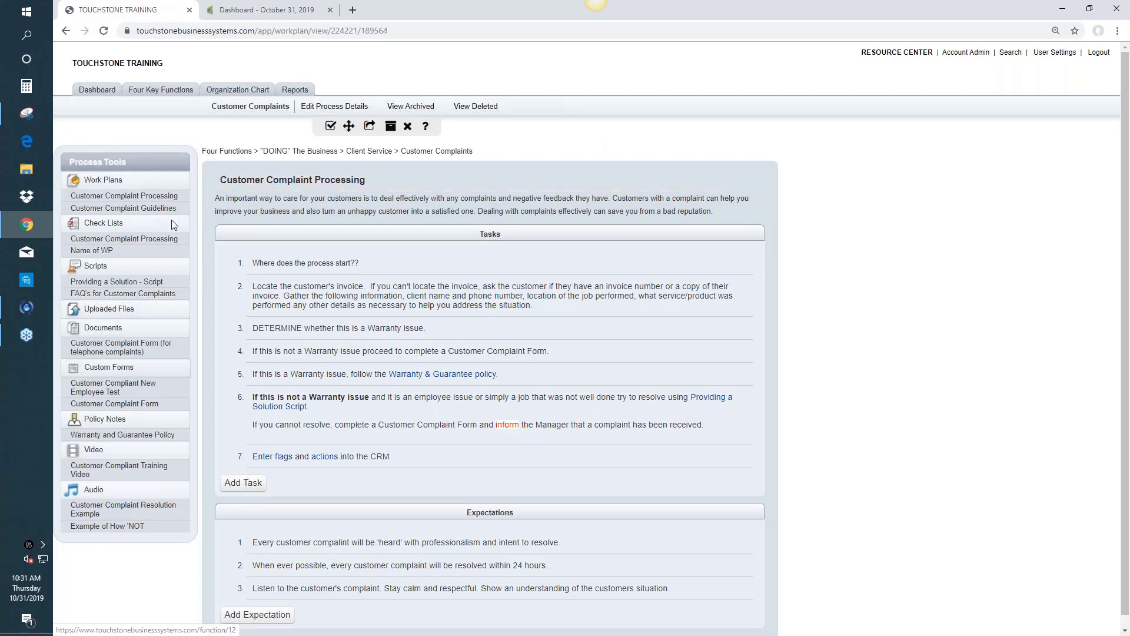
Archive the Customer Complaint Guidelines work plan and minimize the reminder window that interrupts.
{"action": "left_click", "coordinate": [123, 208]}
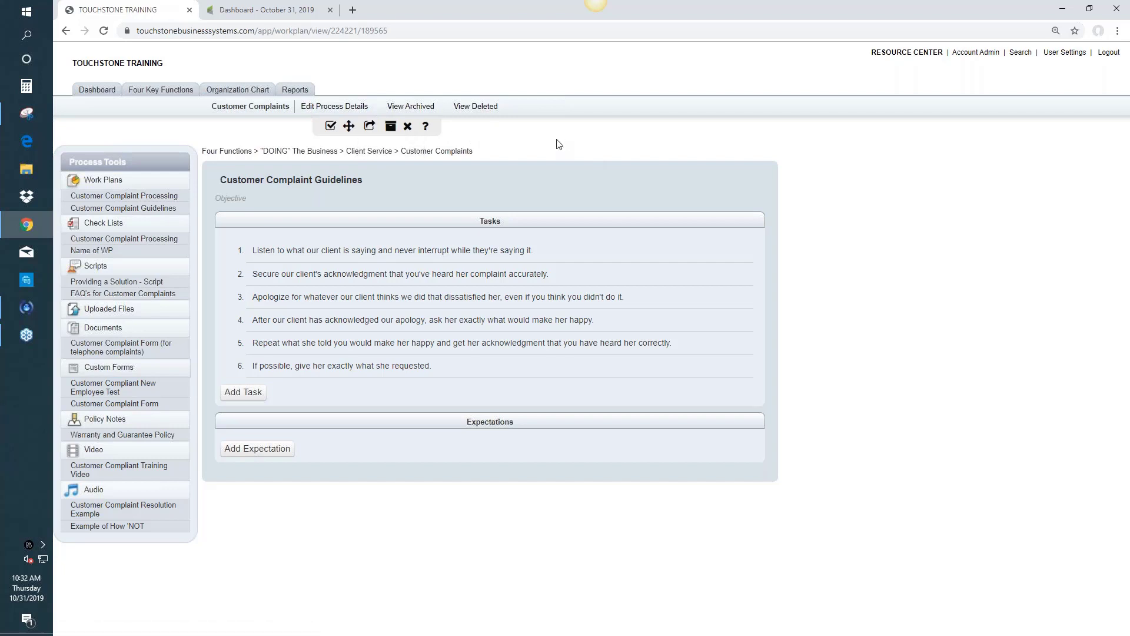
{"action": "left_click", "coordinate": [392, 129]}
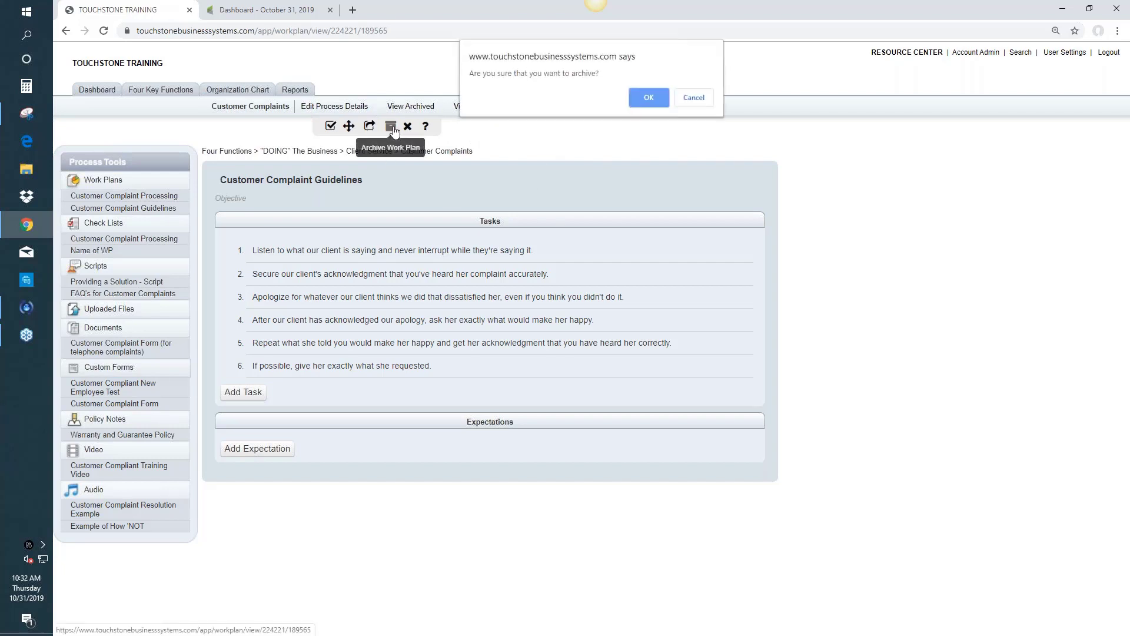
{"action": "left_click", "coordinate": [649, 98]}
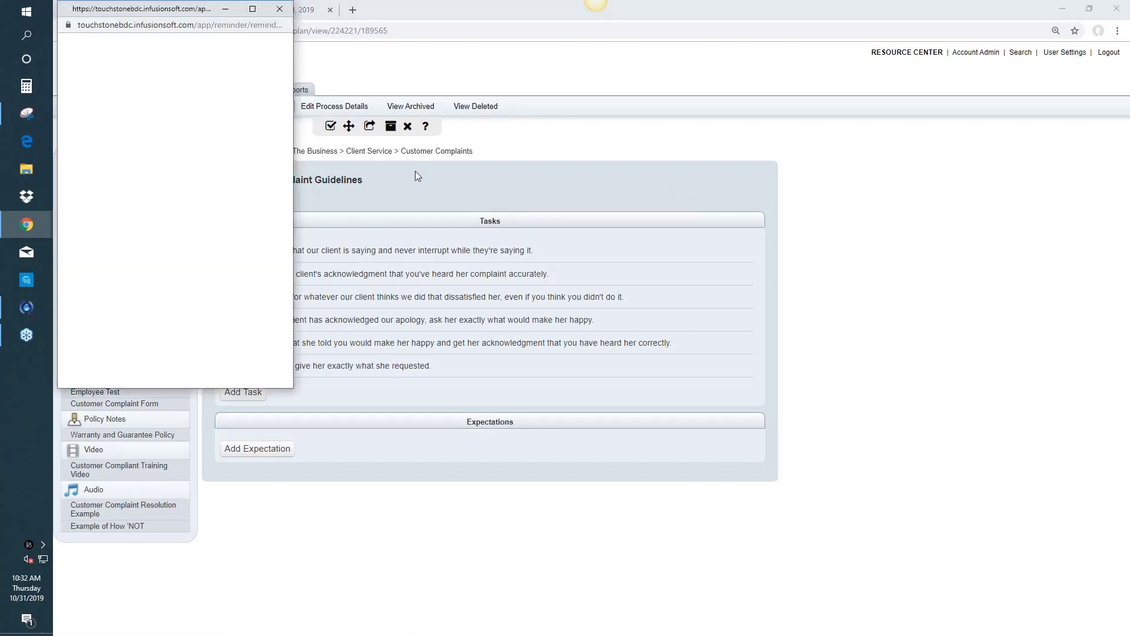
{"action": "left_click", "coordinate": [224, 10]}
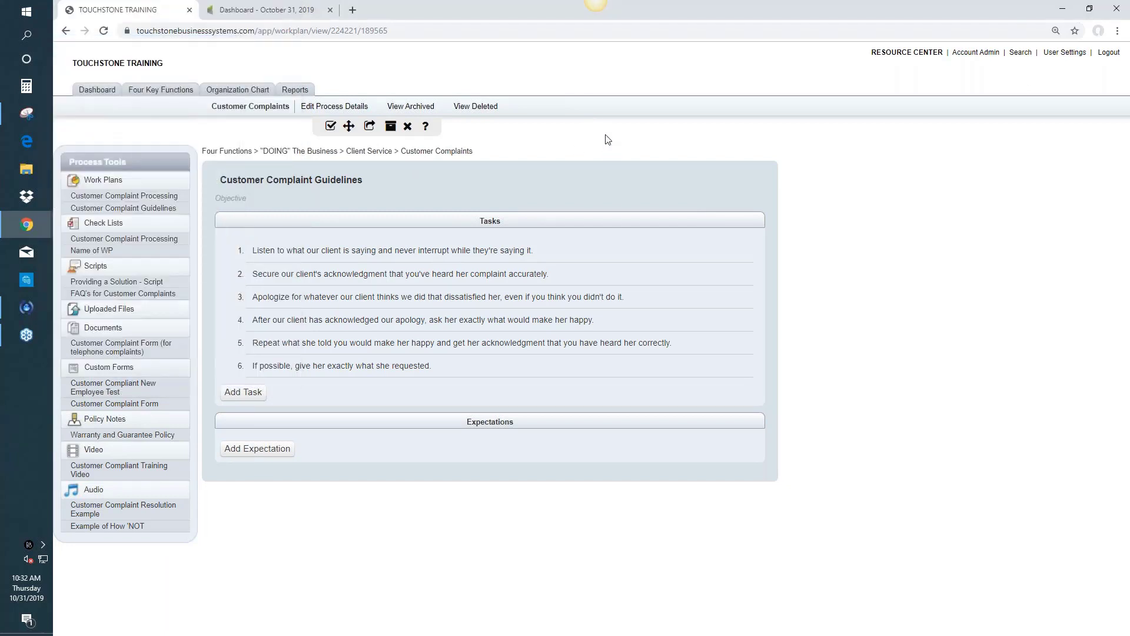
View the Customer Complaint Guidelines entry among the archived work plans and restore it to the process.
{"action": "left_click", "coordinate": [412, 110]}
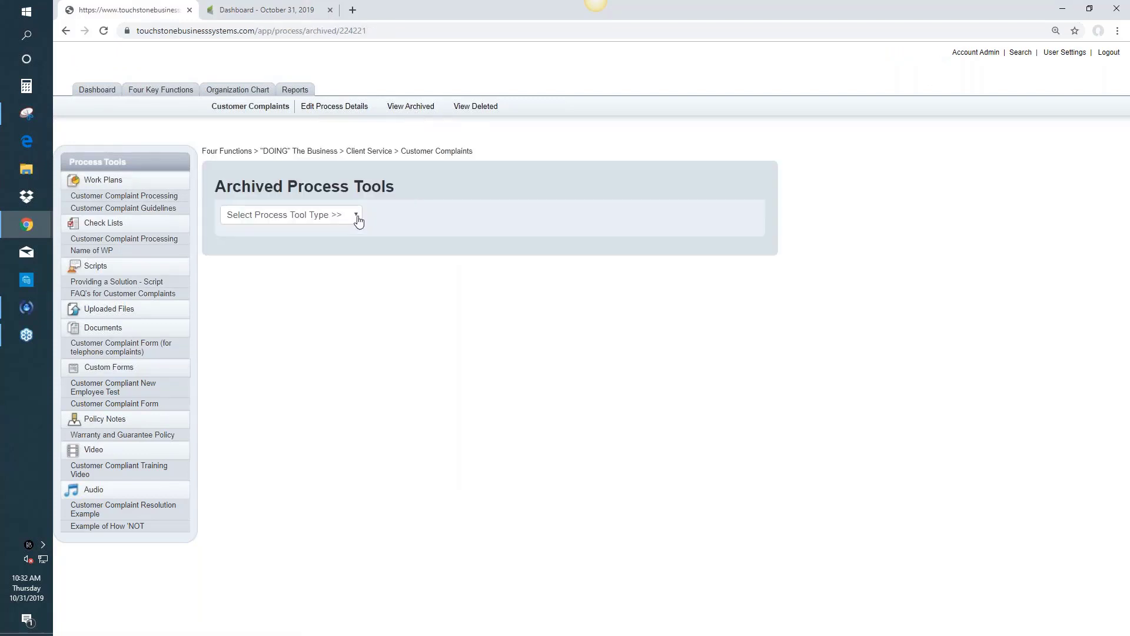
{"action": "left_click", "coordinate": [357, 219]}
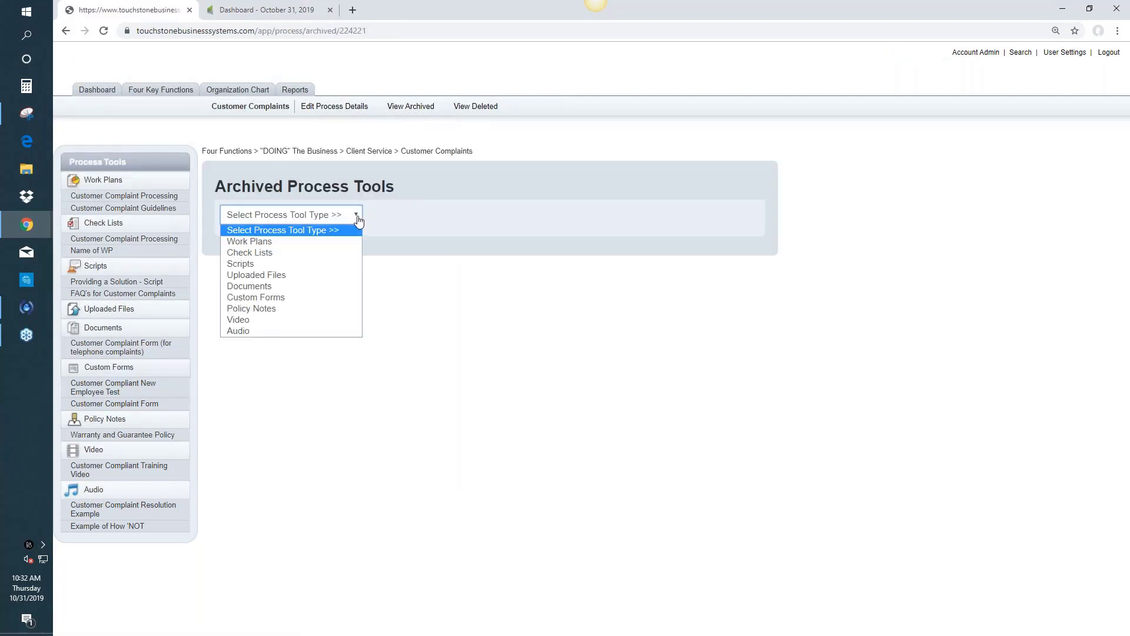
{"action": "left_click", "coordinate": [263, 240]}
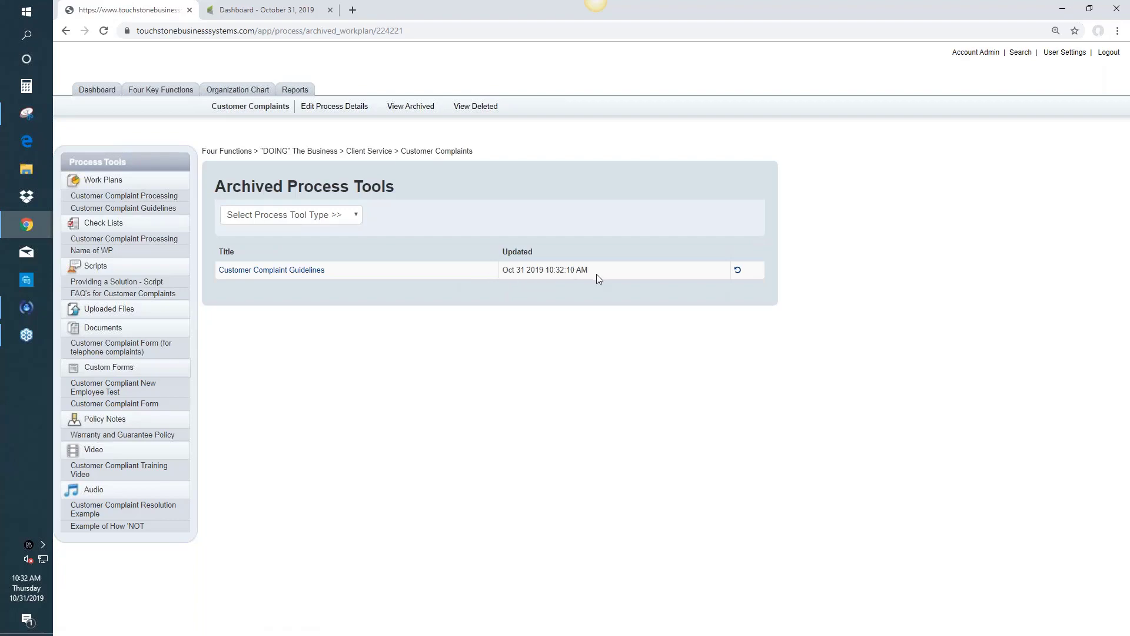
{"action": "left_click", "coordinate": [314, 273]}
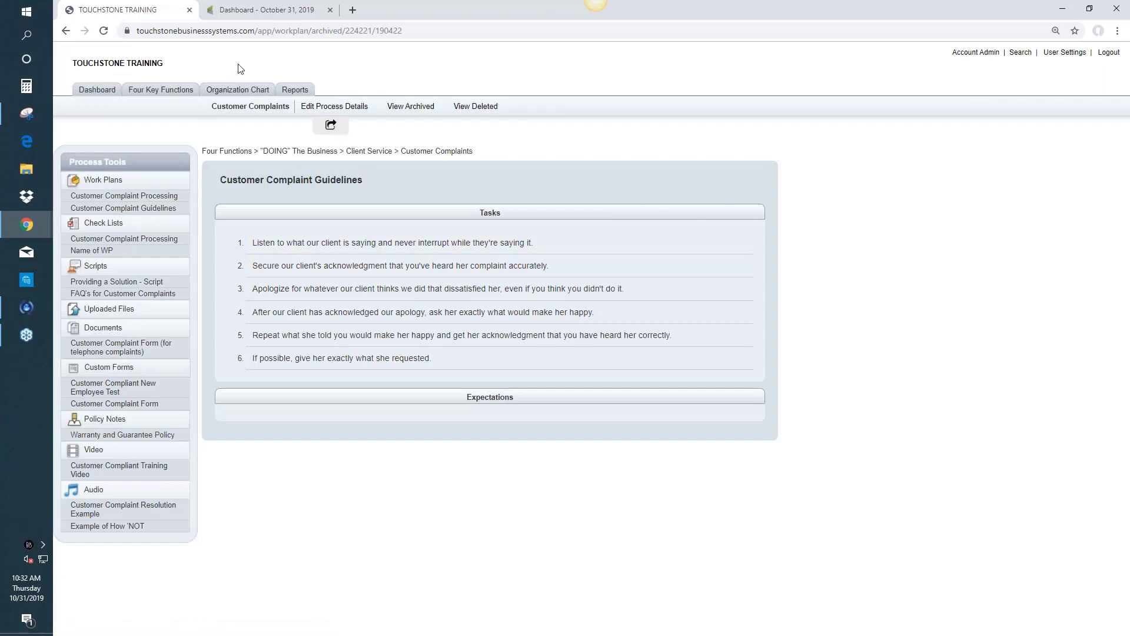
{"action": "left_click", "coordinate": [66, 31]}
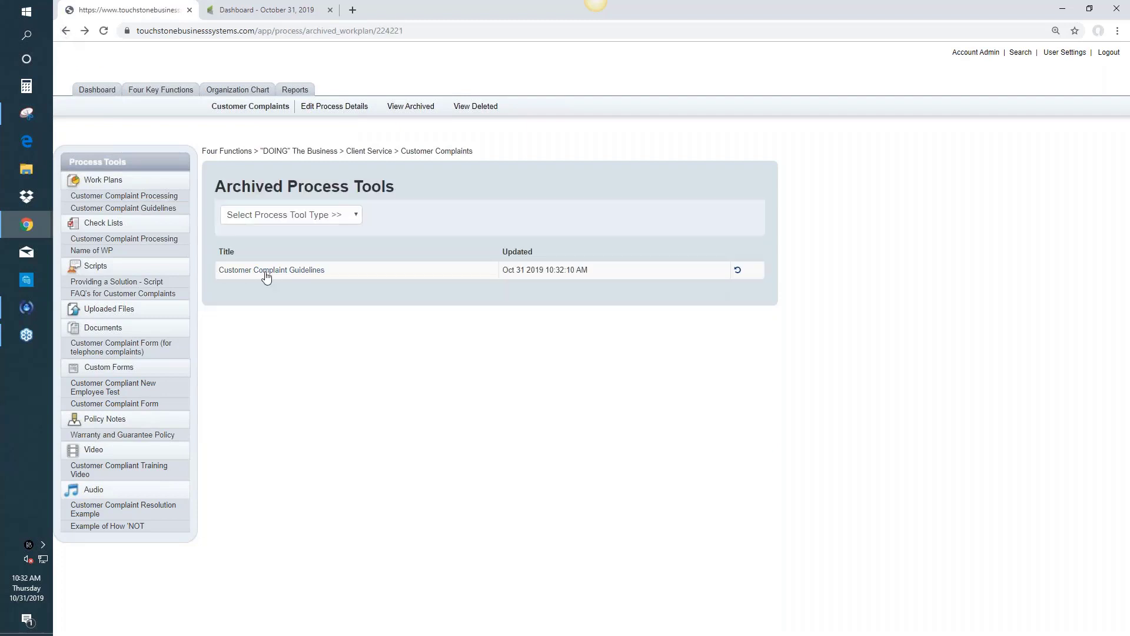
{"action": "left_click", "coordinate": [738, 271]}
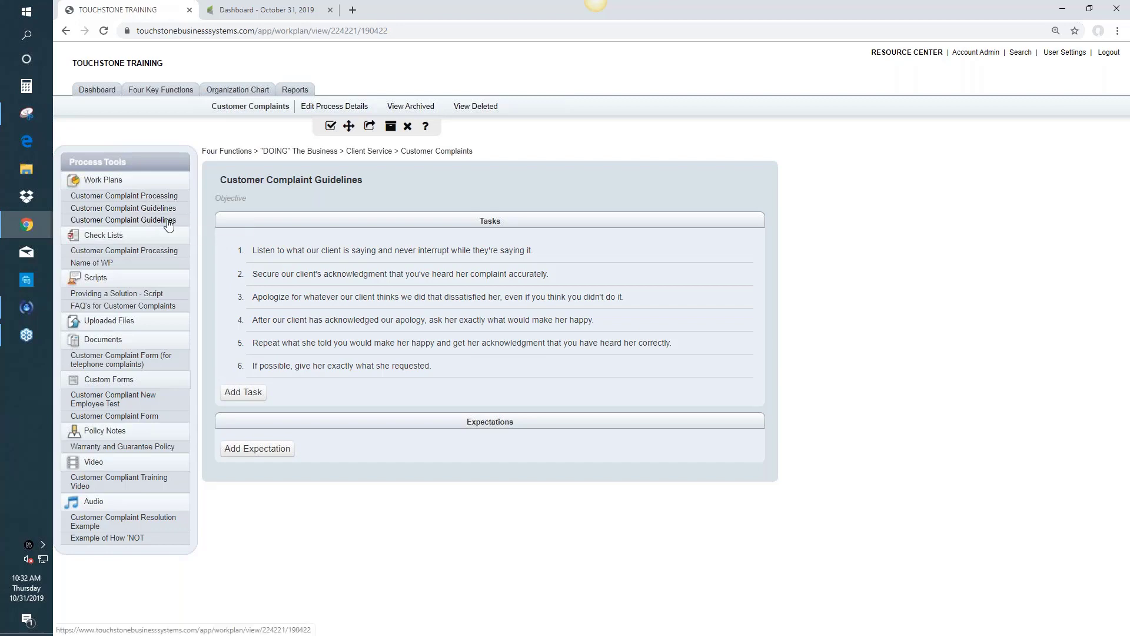
Delete the restored copy of the Customer Complaint Guidelines work plan.
{"action": "left_click", "coordinate": [409, 129]}
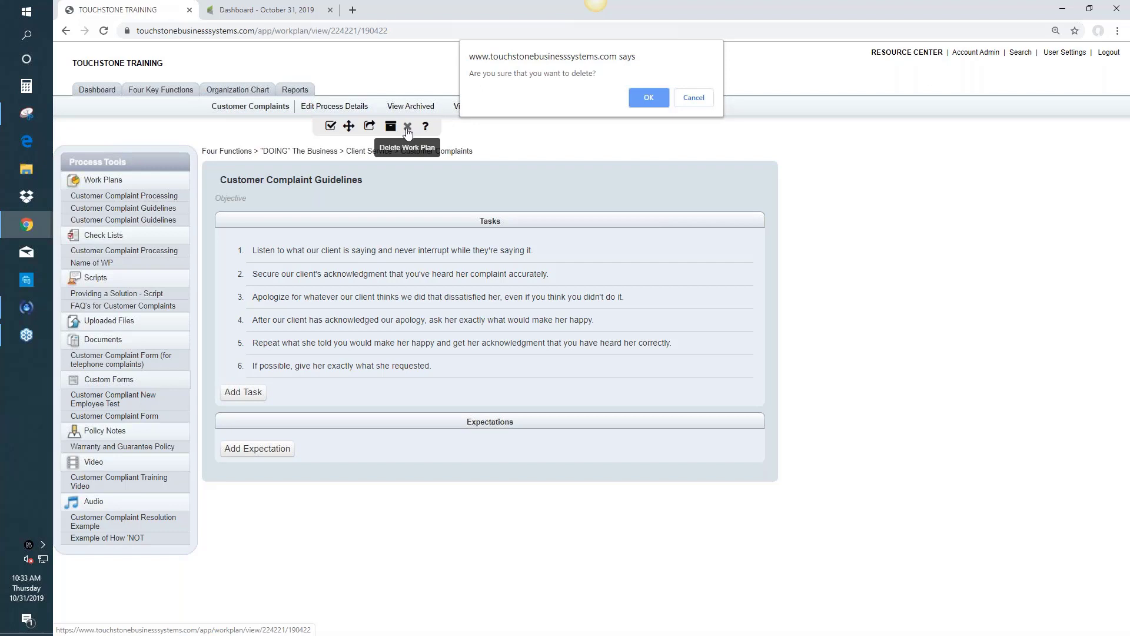
{"action": "left_click", "coordinate": [649, 98]}
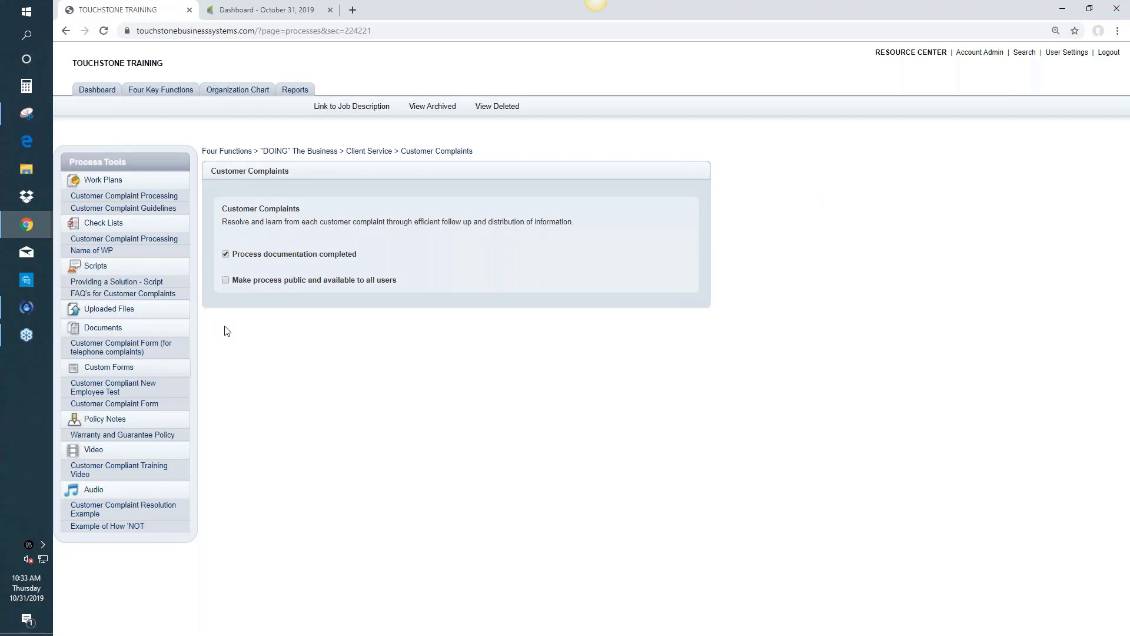
List the deleted work plans of the Customer Complaints process, and open the remaining Customer Complaint Guidelines work plan.
{"action": "left_click", "coordinate": [493, 112]}
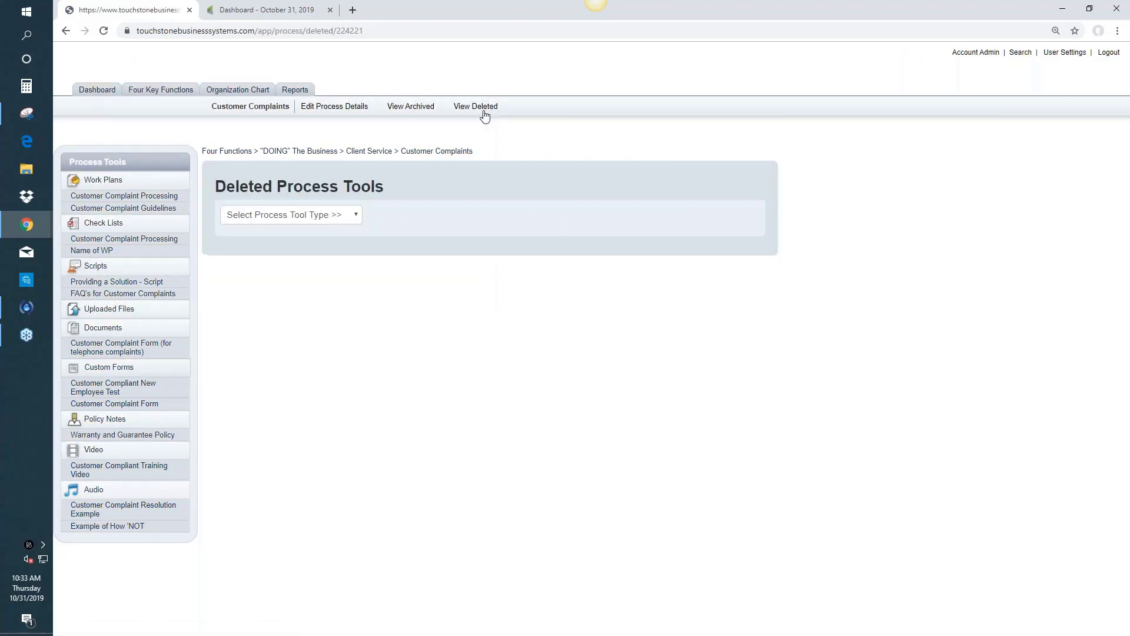
{"action": "left_click", "coordinate": [353, 219]}
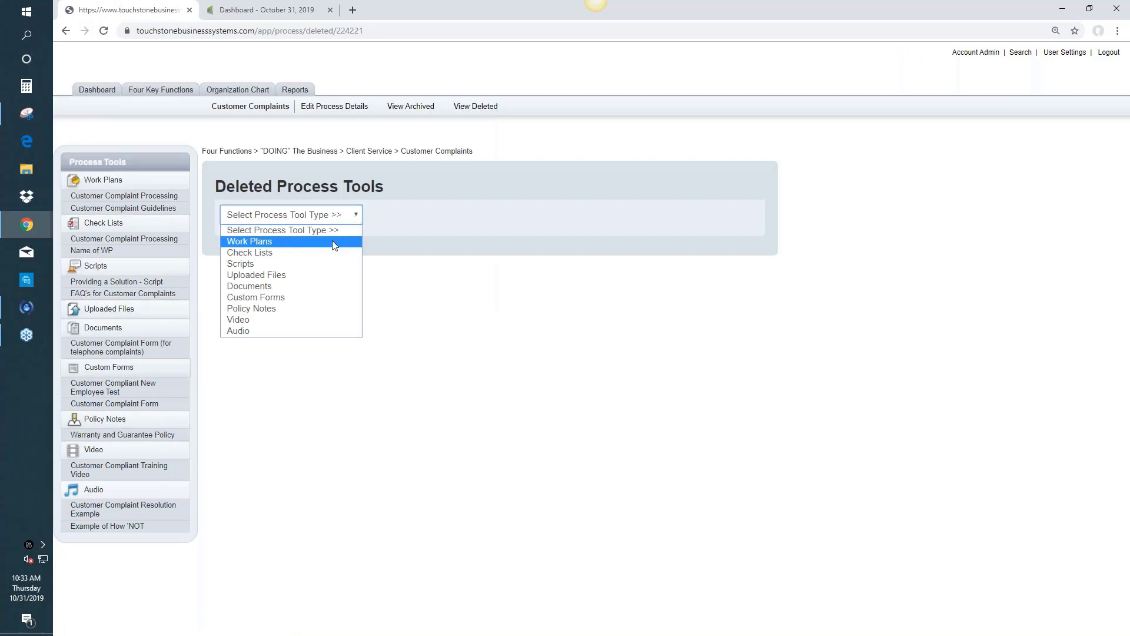
{"action": "left_click", "coordinate": [332, 240]}
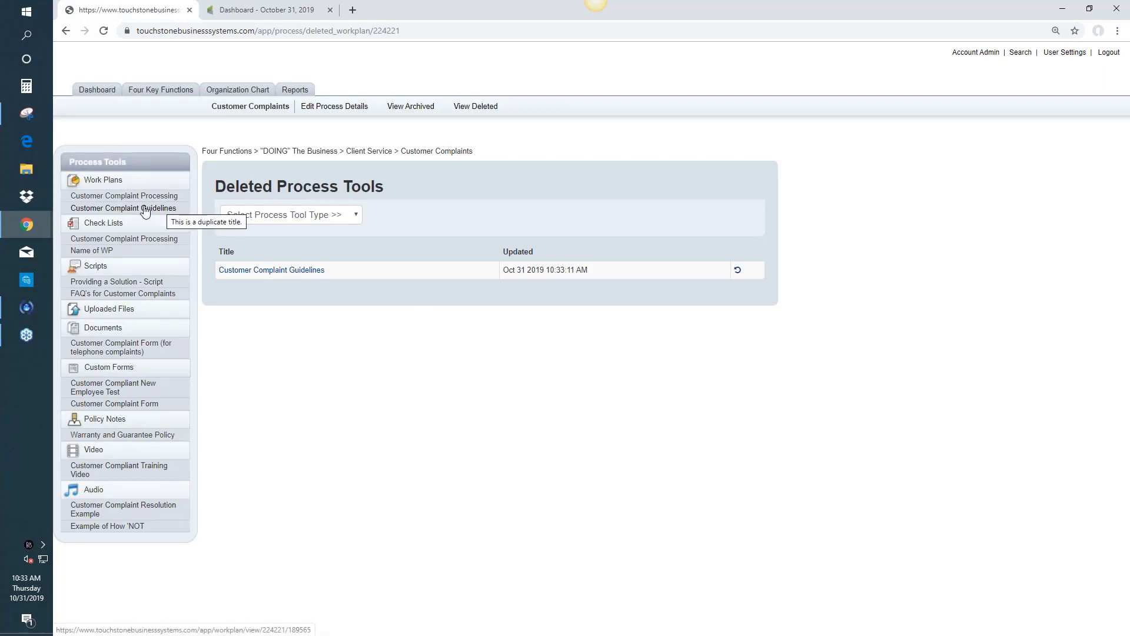
{"action": "left_click", "coordinate": [165, 209]}
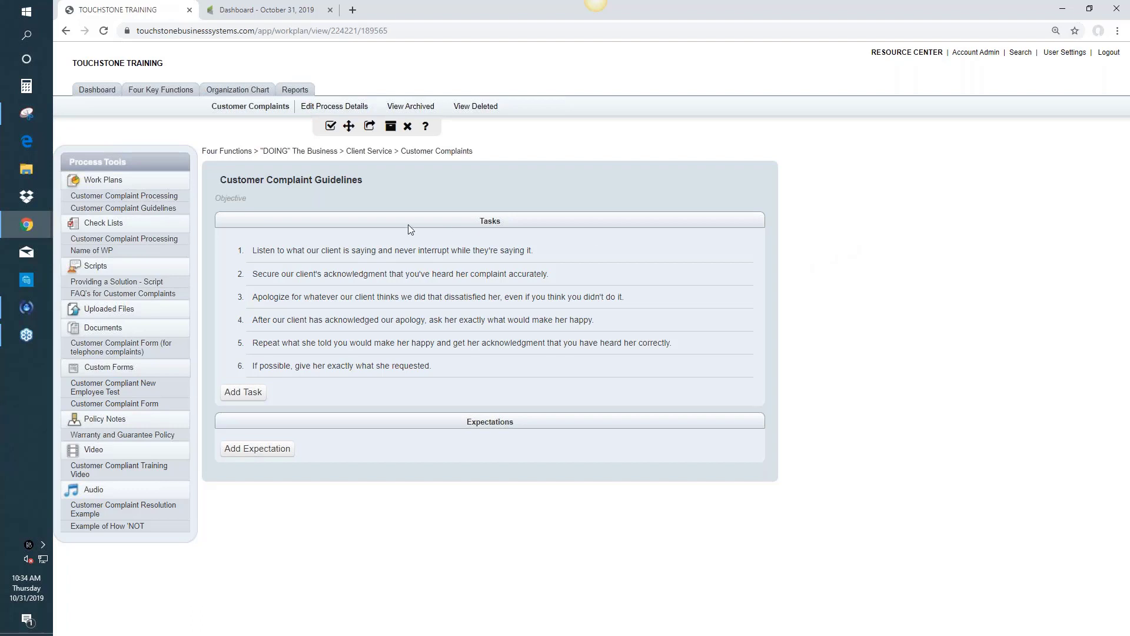
In the Customer Complaint Processing work plan, split task 2 after "Locate the customer's invoice.", cut its "Gather the following information" sentence, and save.
{"action": "left_click", "coordinate": [158, 199]}
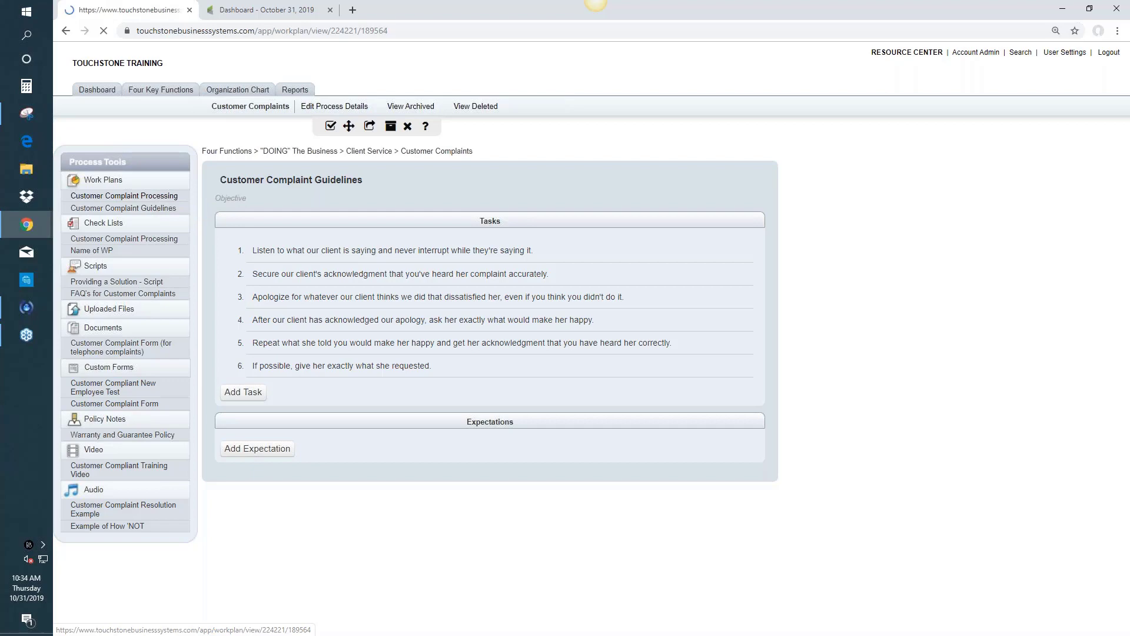
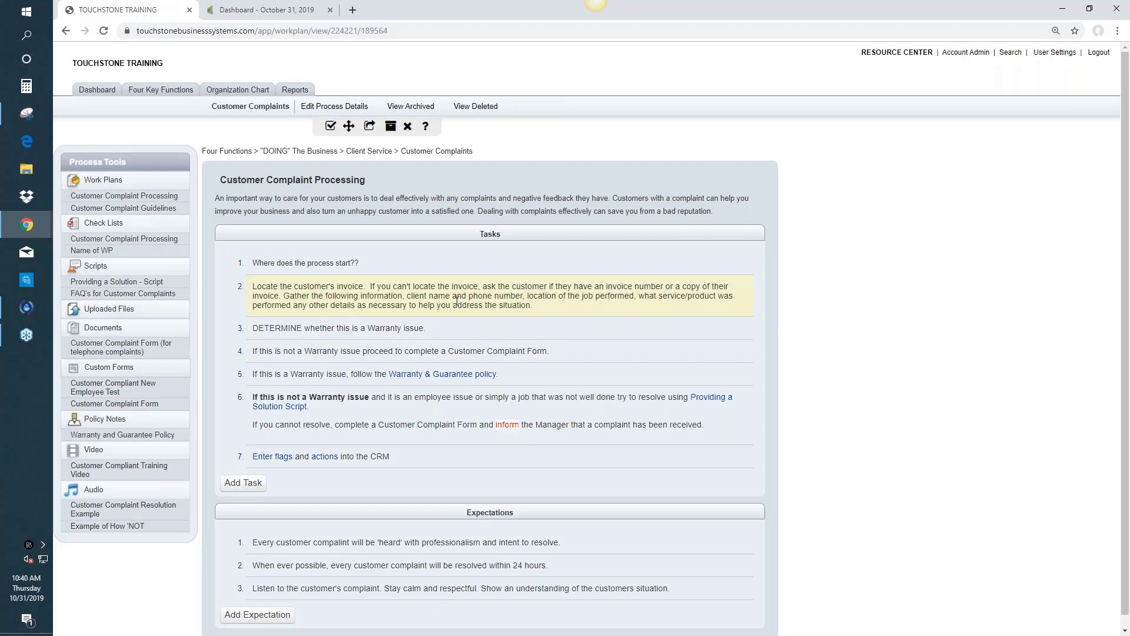
{"action": "left_click", "coordinate": [410, 297]}
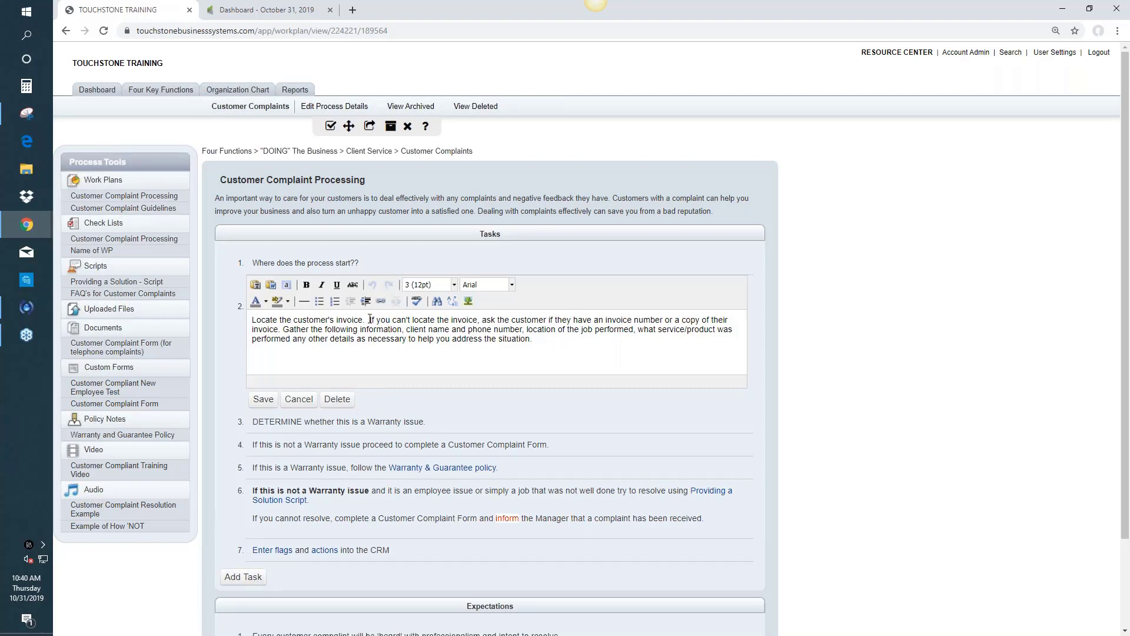
{"action": "key", "text": "Return"}
{"action": "key", "text": "Return"}
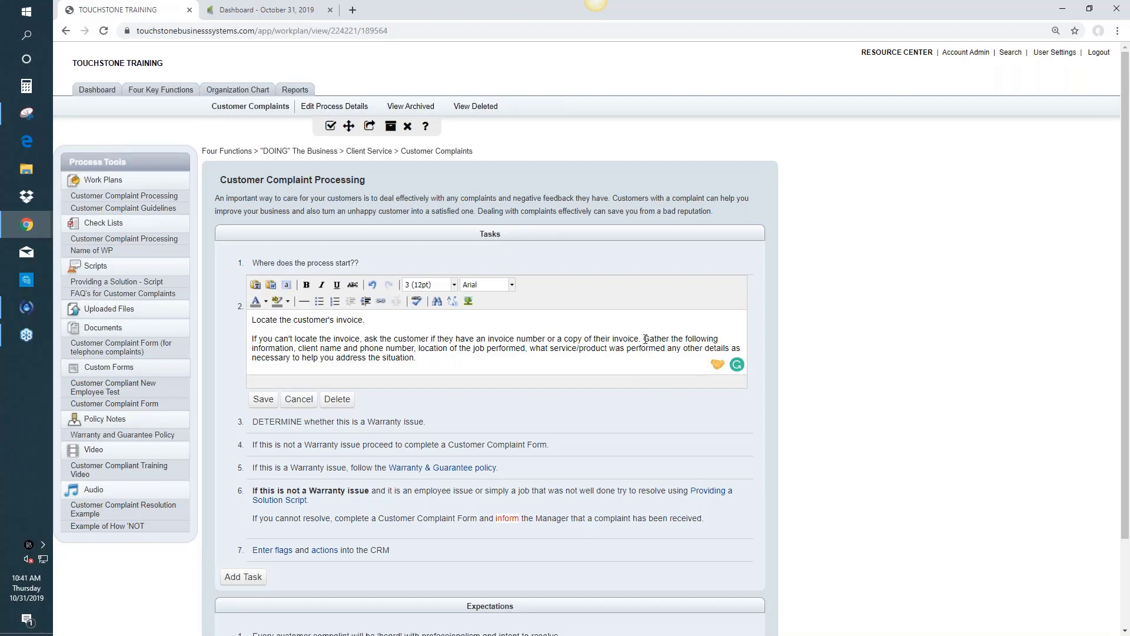
{"action": "left_click_drag", "start_coordinate": [645, 338], "coordinate": [658, 361]}
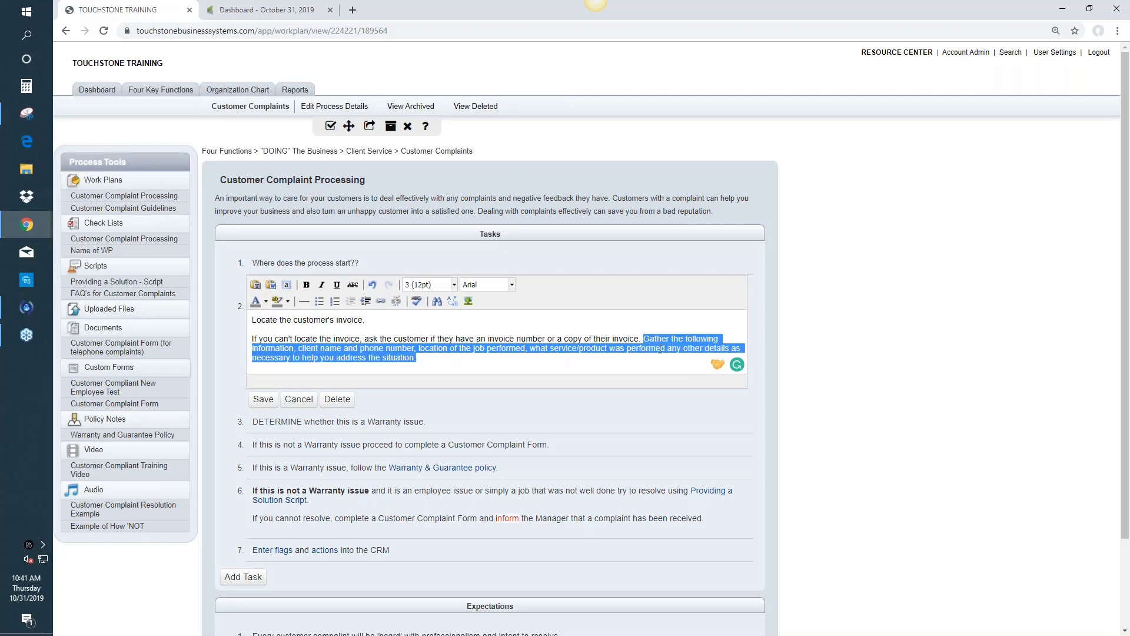
{"action": "right_click", "coordinate": [660, 347]}
{"action": "left_click", "coordinate": [685, 375]}
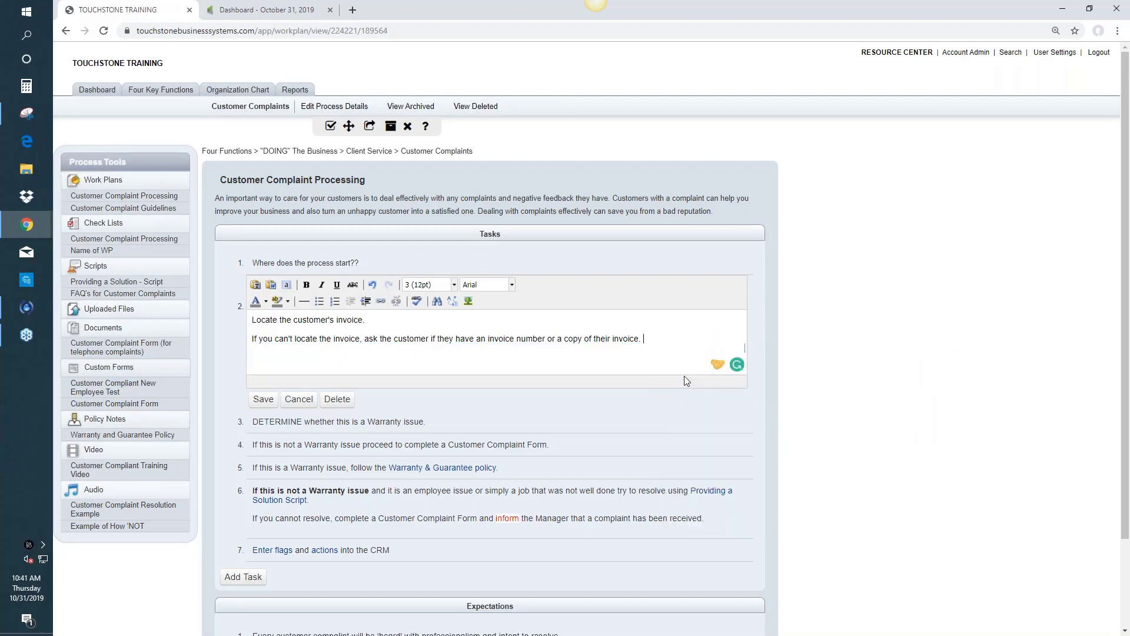
{"action": "left_click", "coordinate": [259, 400]}
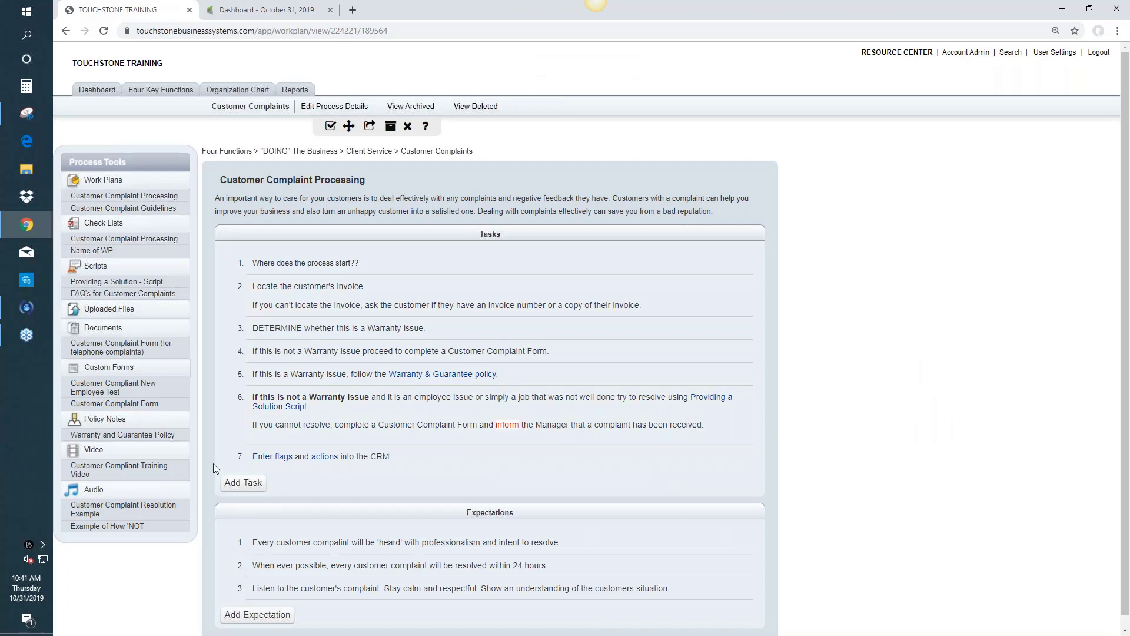
Add a task containing the cut "Gather the following information" sentence and move it to third place in the task list.
{"action": "left_click", "coordinate": [244, 482]}
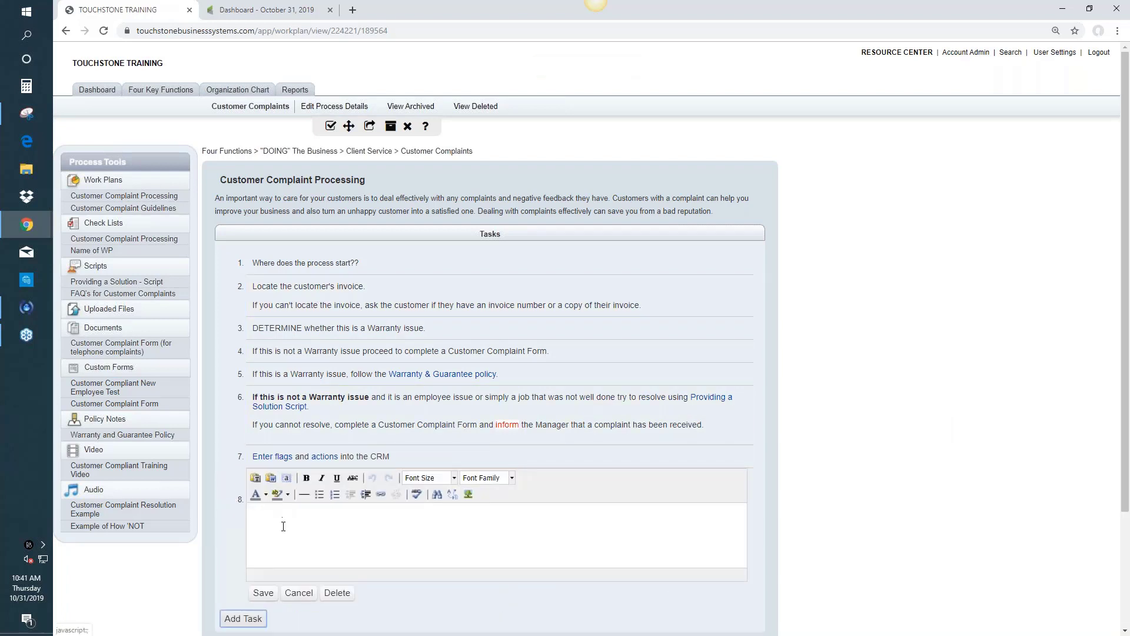
{"action": "right_click", "coordinate": [271, 521]}
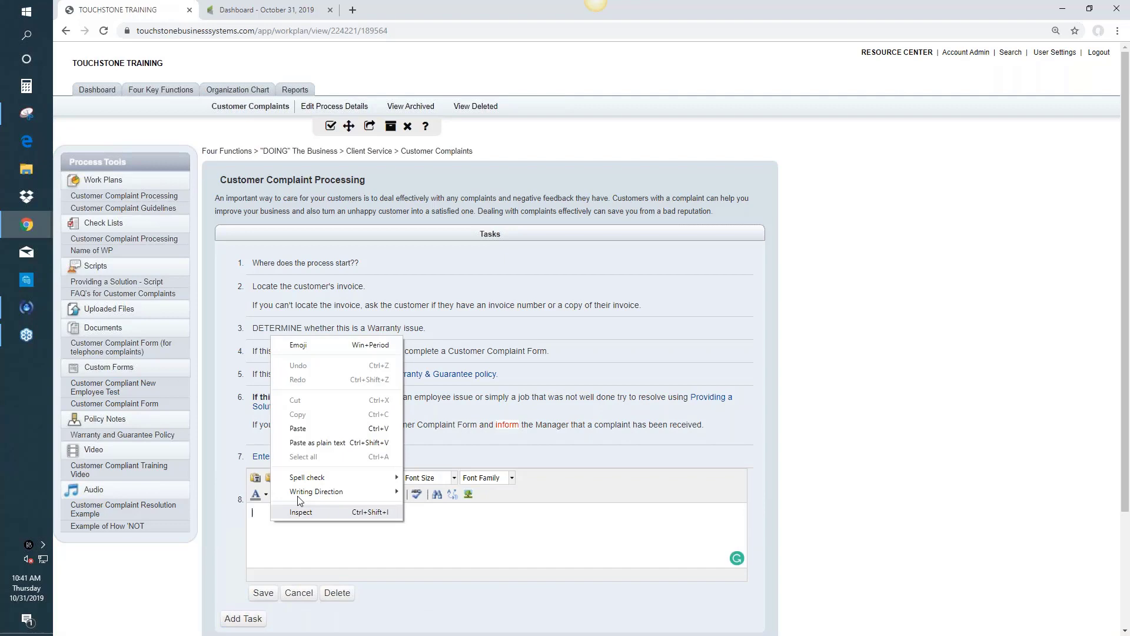
{"action": "left_click", "coordinate": [299, 429]}
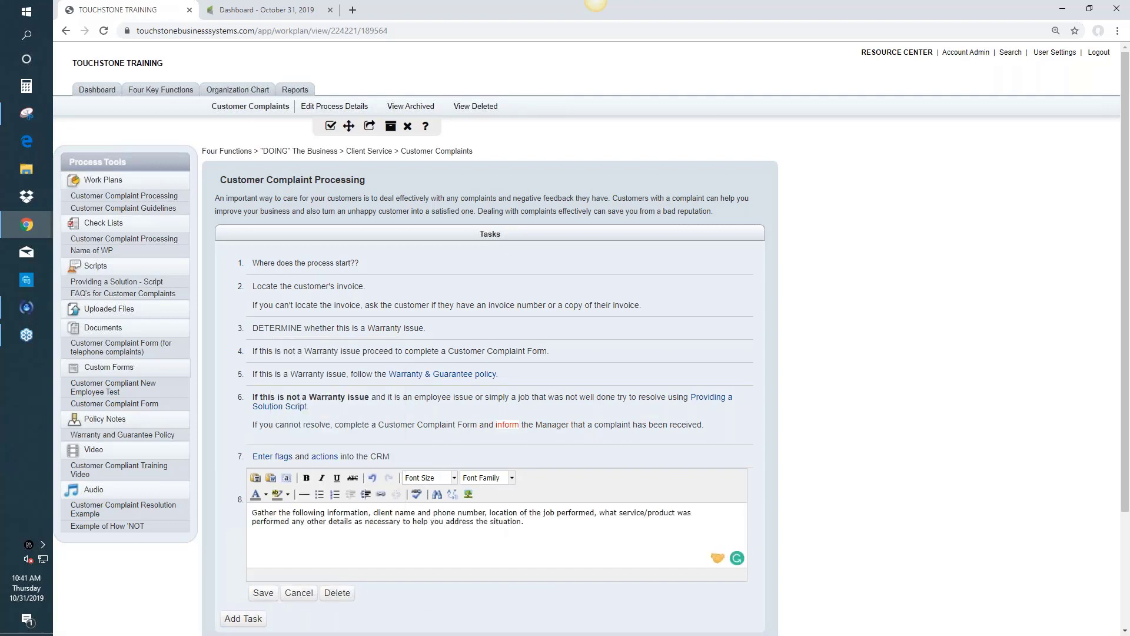
{"action": "left_click", "coordinate": [263, 593]}
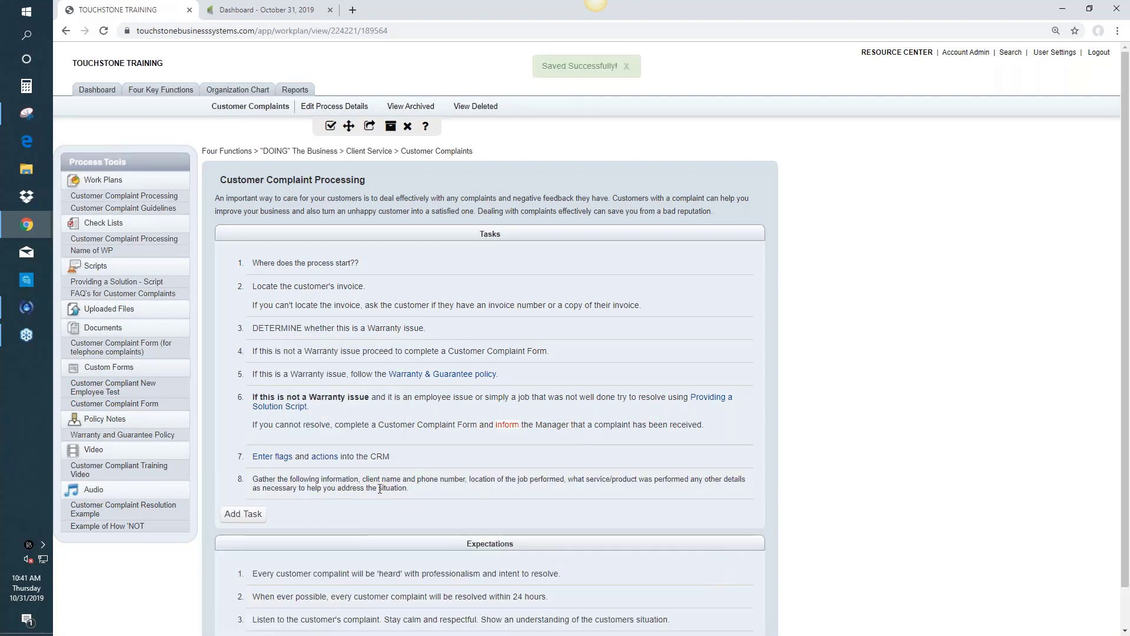
{"action": "left_click_drag", "start_coordinate": [379, 489], "coordinate": [383, 320]}
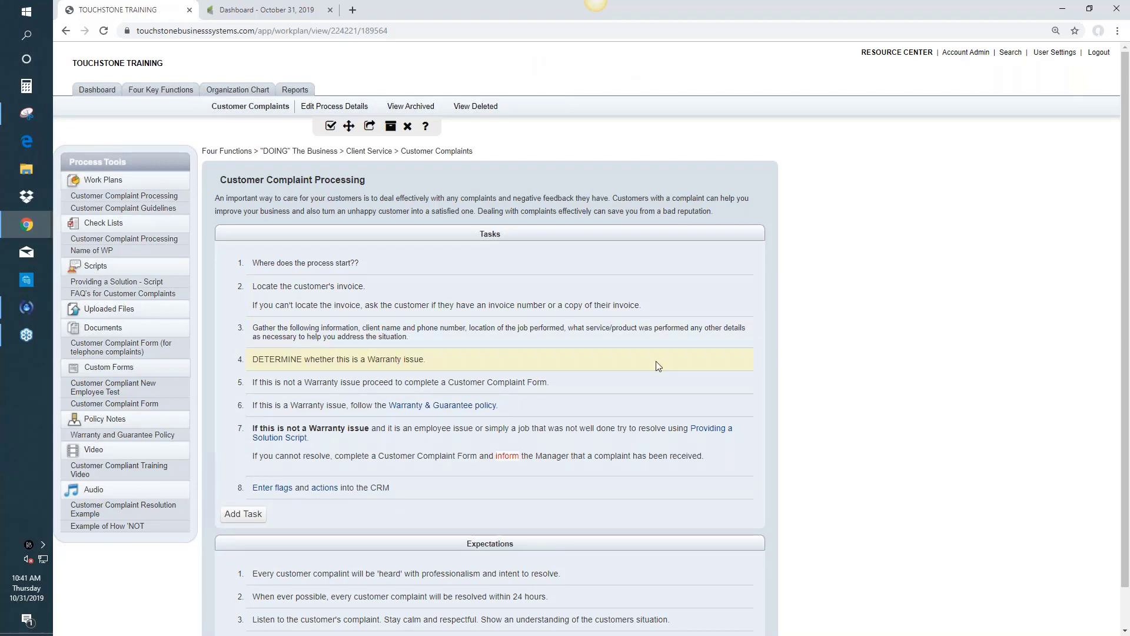
In task 3, end "Gather the following information" with a colon and put the remaining text below it as a bullet.
{"action": "left_click", "coordinate": [411, 330]}
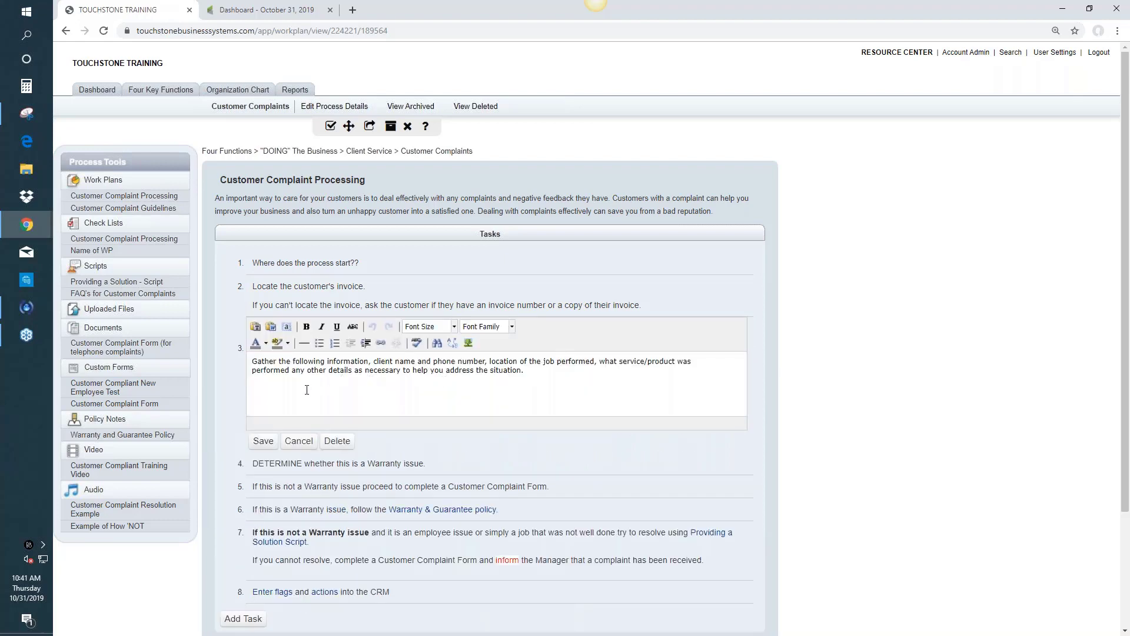
{"action": "left_click", "coordinate": [372, 362]}
{"action": "key", "text": "BackSpace"}
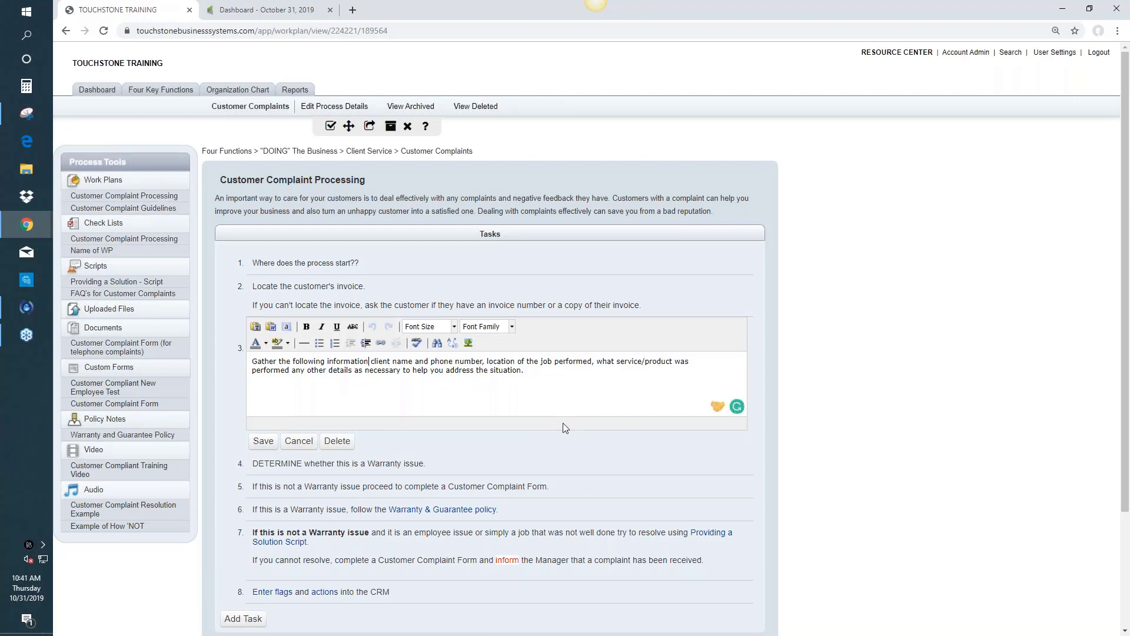
{"action": "type", "text": ";"}
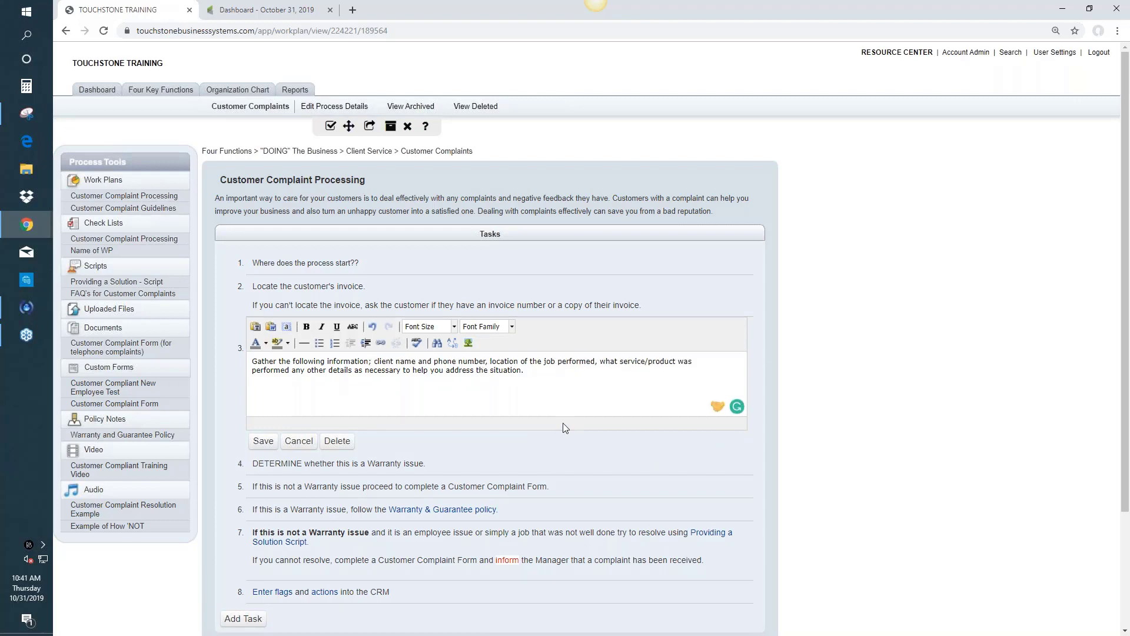
{"action": "key", "text": "BackSpace"}
{"action": "type", "text": ":"}
{"action": "key", "text": "Return"}
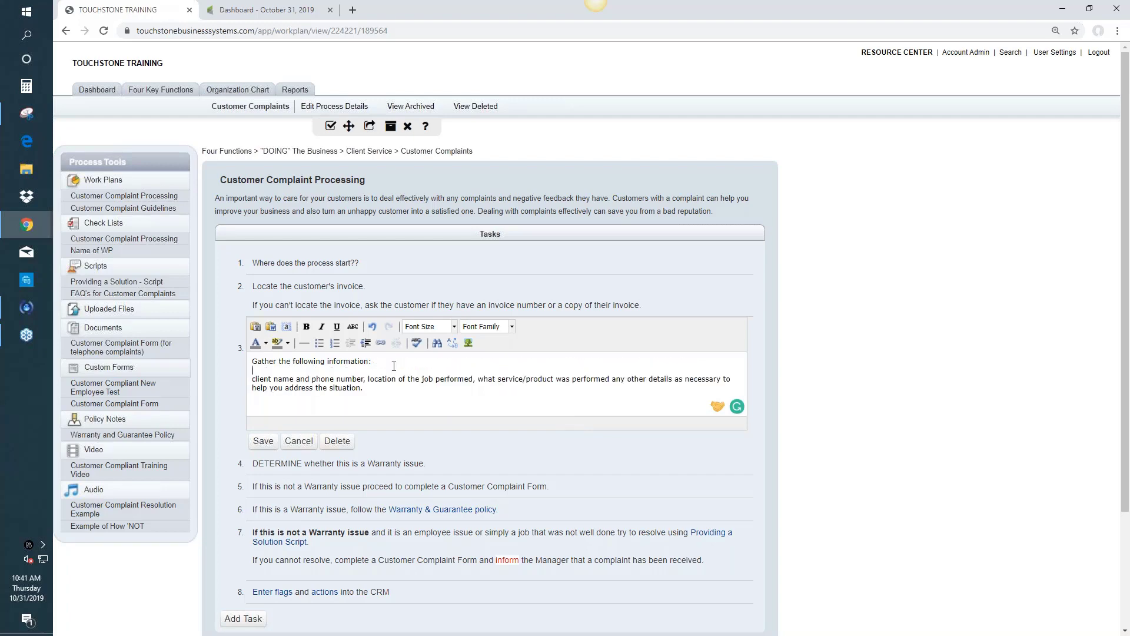
{"action": "left_click", "coordinate": [254, 379]}
{"action": "left_click", "coordinate": [321, 344]}
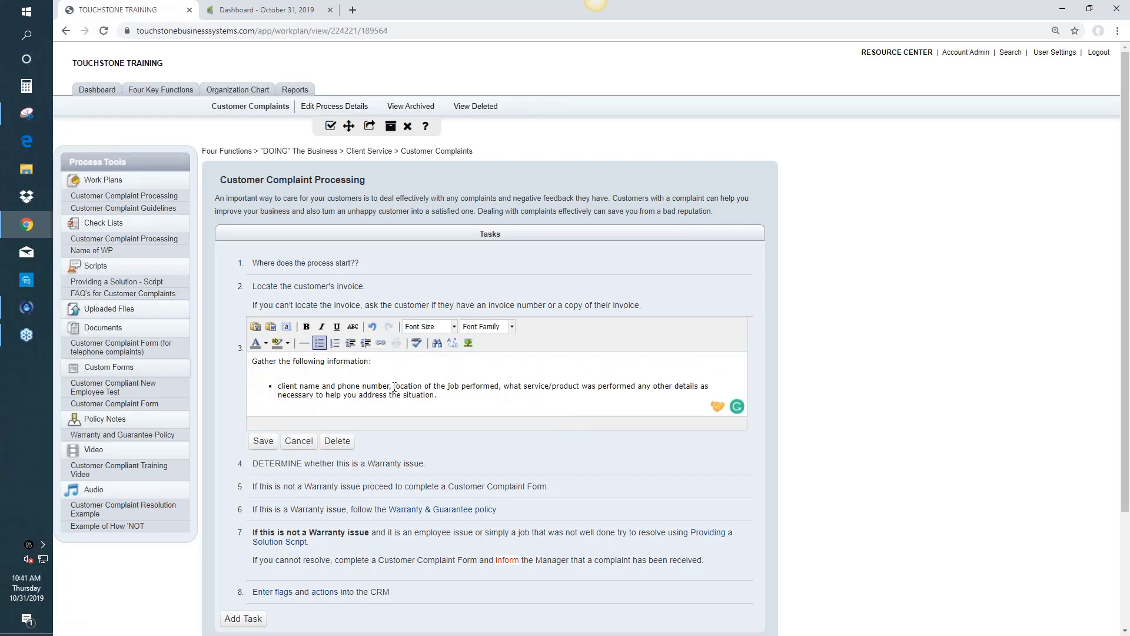
Split task 3's bullet into client name, job location and service/product items, indent "necessary to help you address the situation" as a sub-bullet, and save.
{"action": "key", "text": "BackSpace"}
{"action": "key", "text": "BackSpace"}
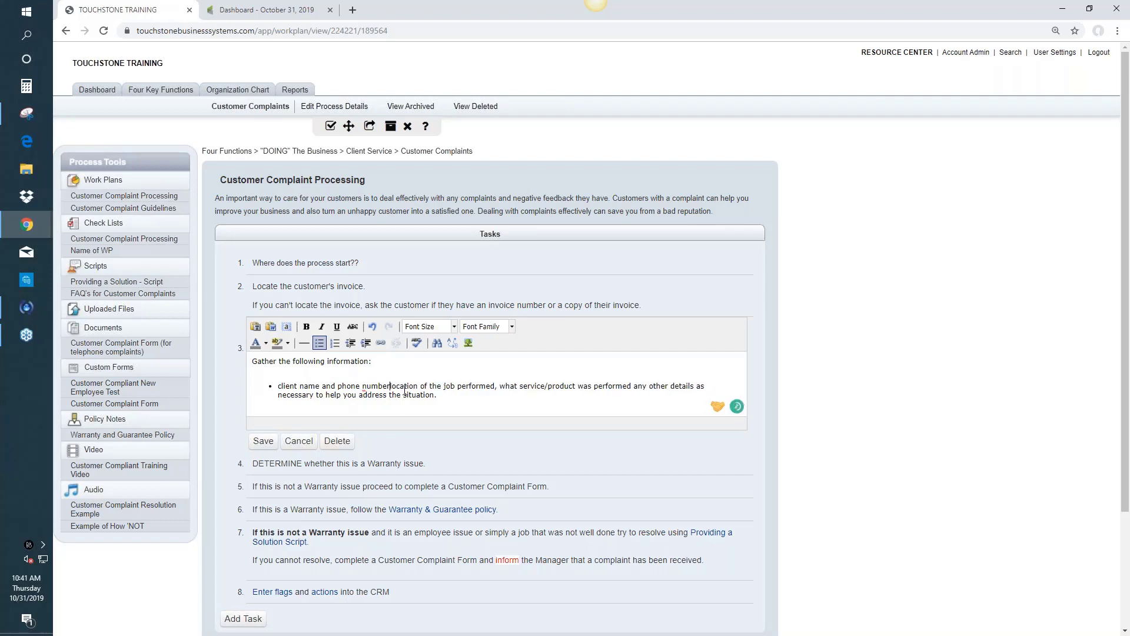
{"action": "key", "text": "Return"}
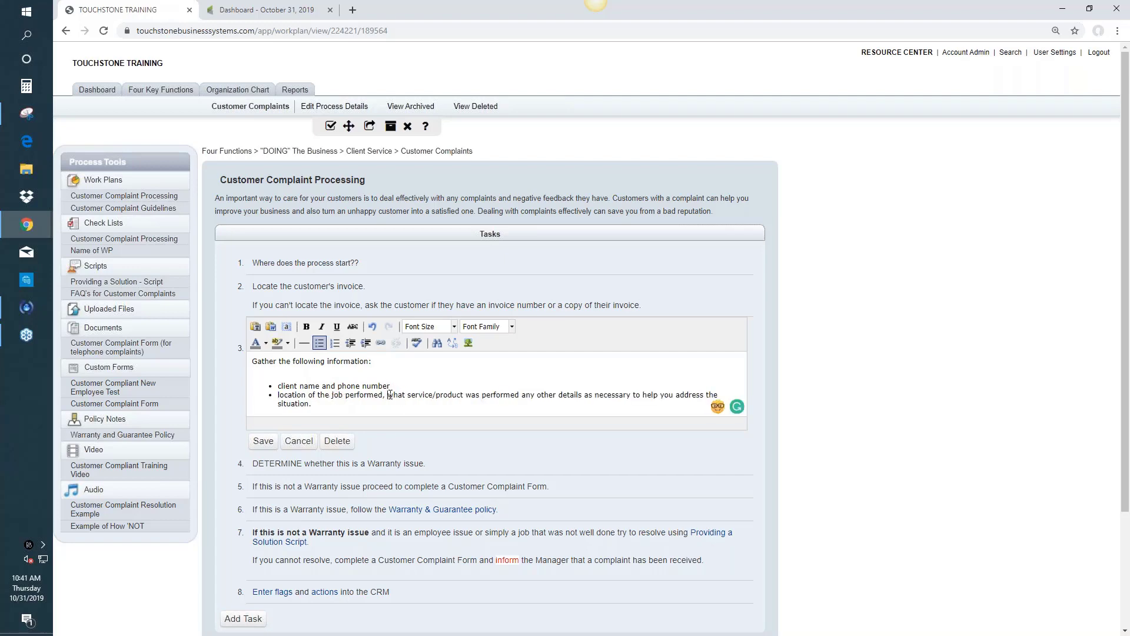
{"action": "left_click", "coordinate": [391, 395]}
{"action": "key", "text": "BackSpace"}
{"action": "key", "text": "BackSpace"}
{"action": "key", "text": "Return"}
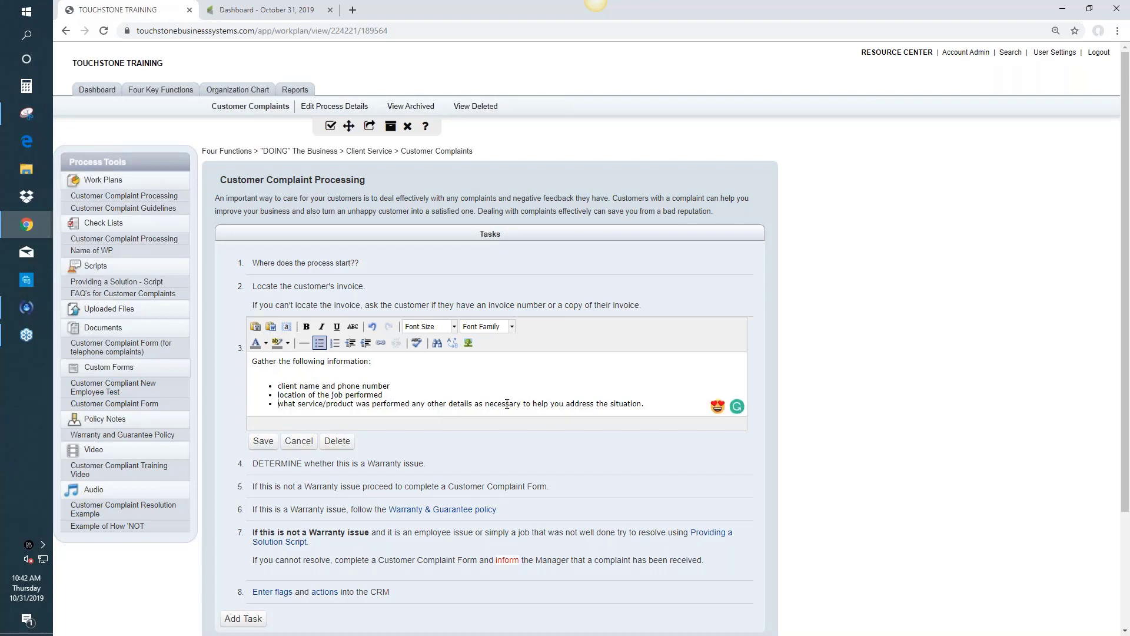
{"action": "left_click", "coordinate": [485, 405]}
{"action": "key", "text": "Return"}
{"action": "left_click", "coordinate": [366, 343]}
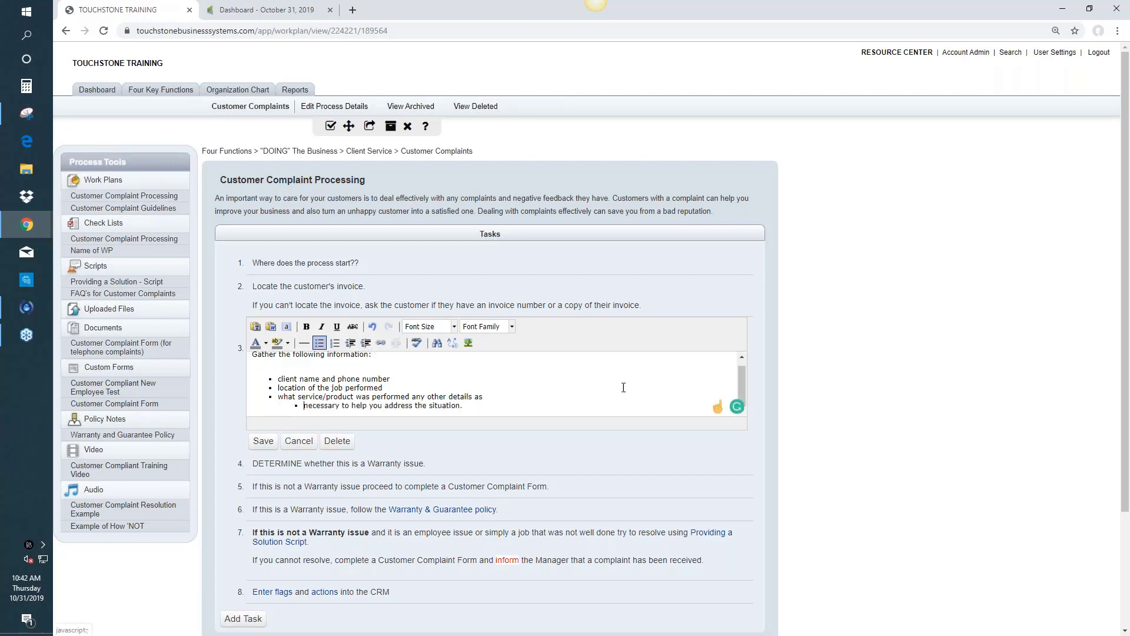
{"action": "left_click", "coordinate": [263, 441]}
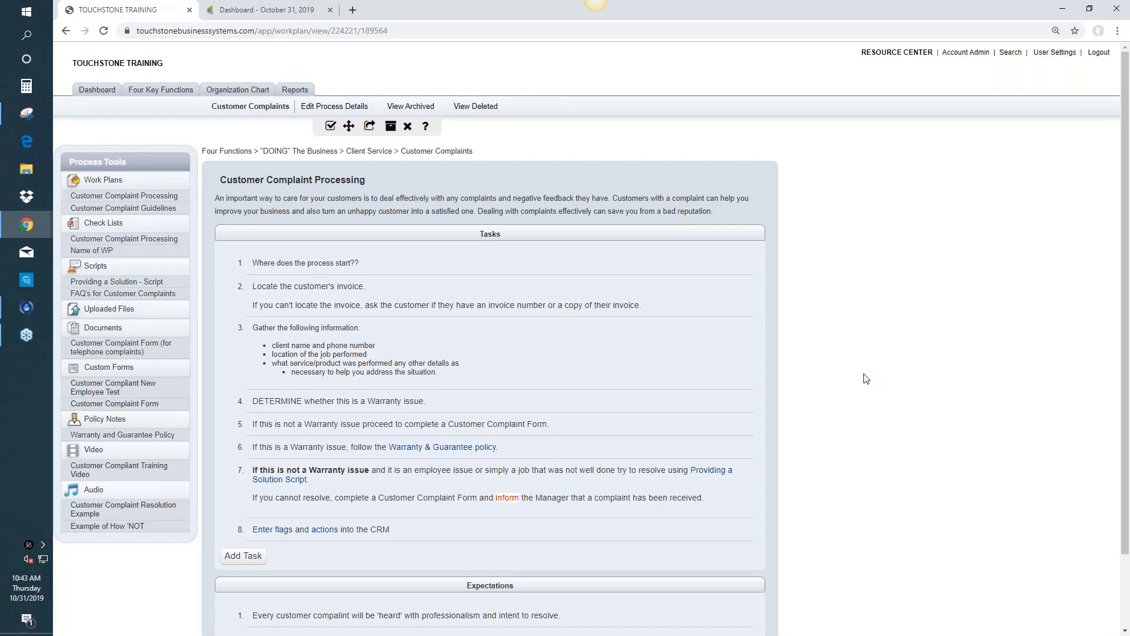
Follow the flags link in task 8 through to the linked Infusionsoft help article, and return to the Customer Complaint Processing work plan.
{"action": "scroll", "coordinate": [744, 359], "scroll_direction": "down", "scroll_amount": 2}
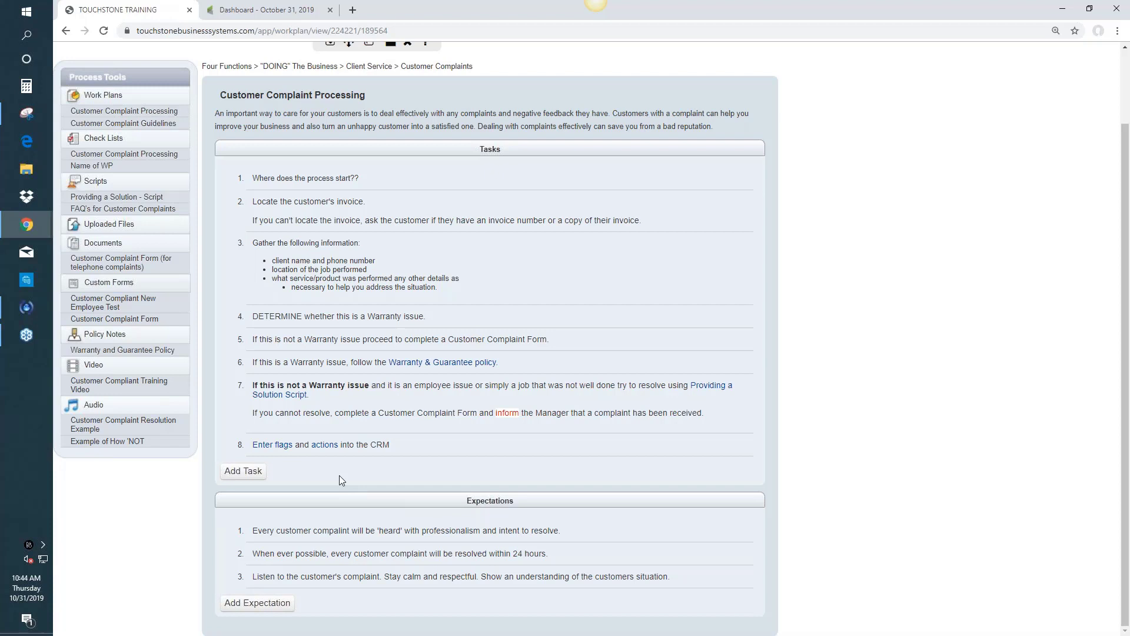
{"action": "left_click", "coordinate": [283, 445]}
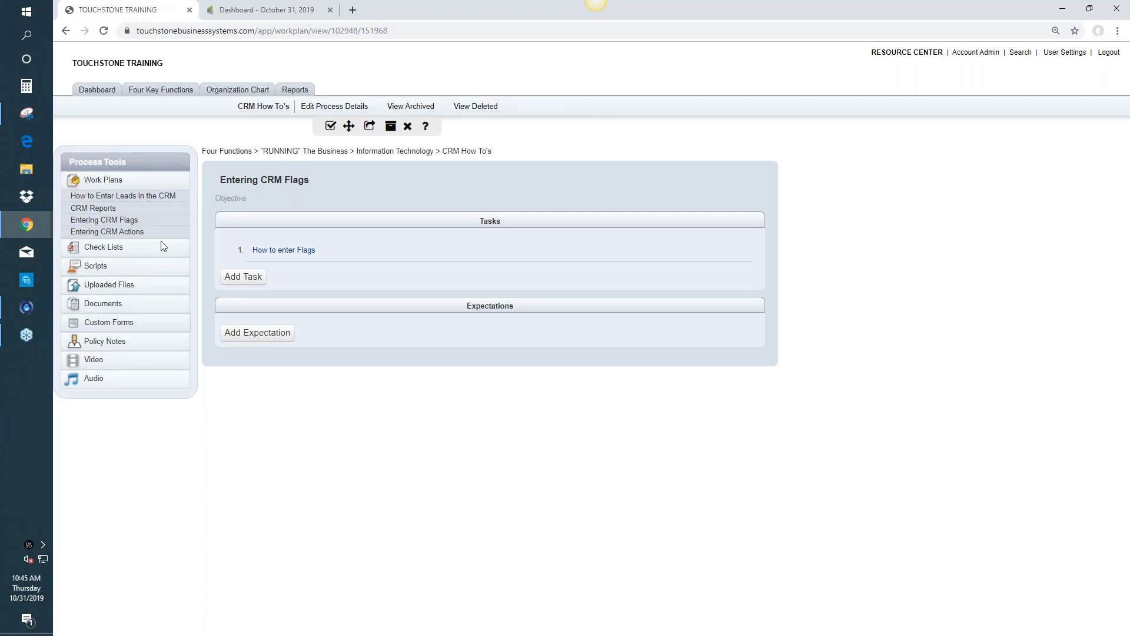
{"action": "left_click", "coordinate": [294, 253]}
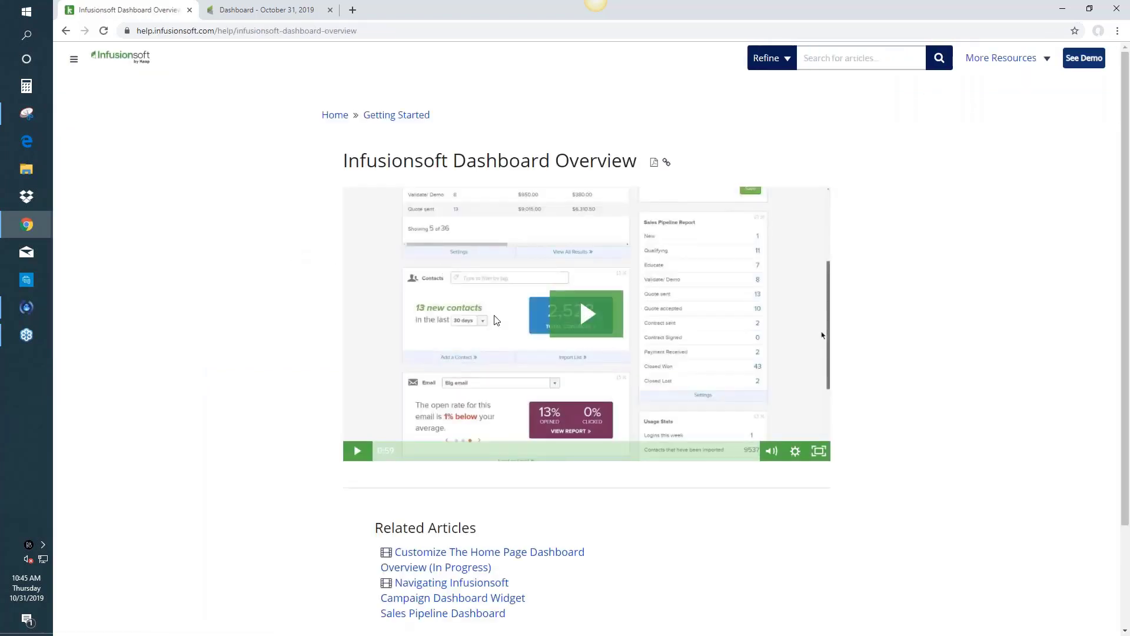
{"action": "left_click", "coordinate": [66, 30]}
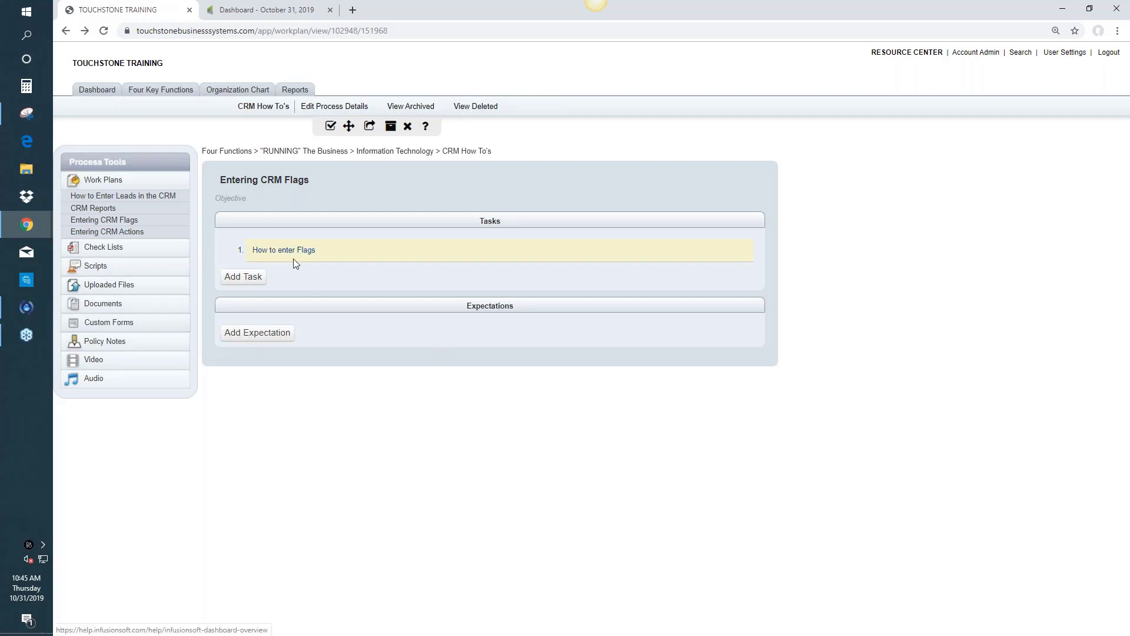
{"action": "left_click", "coordinate": [66, 31]}
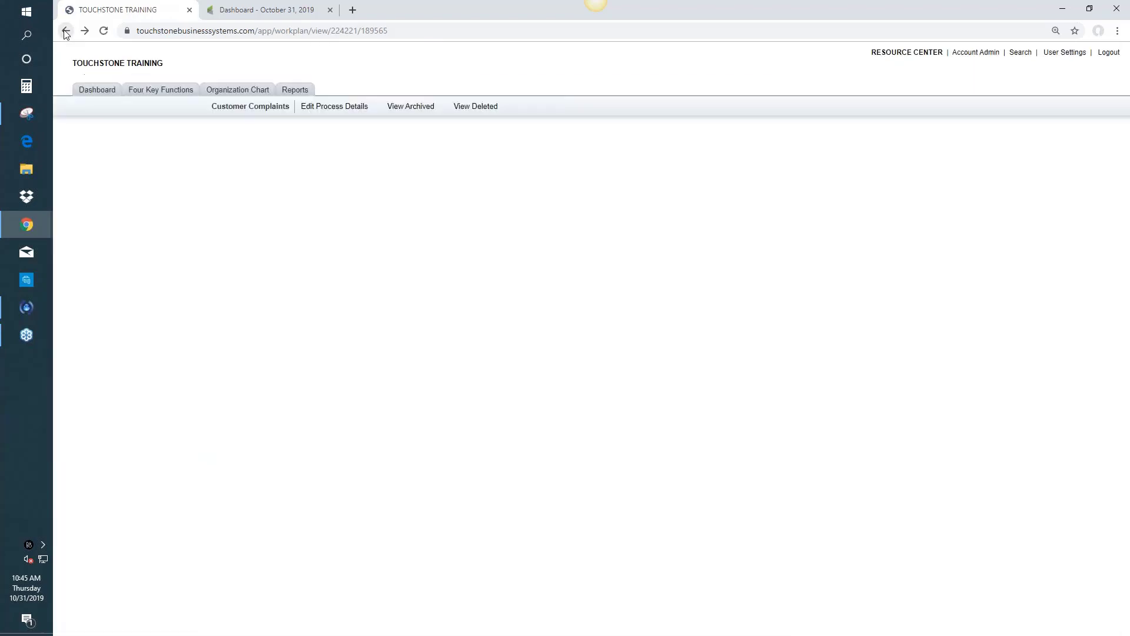
{"action": "left_click", "coordinate": [84, 31]}
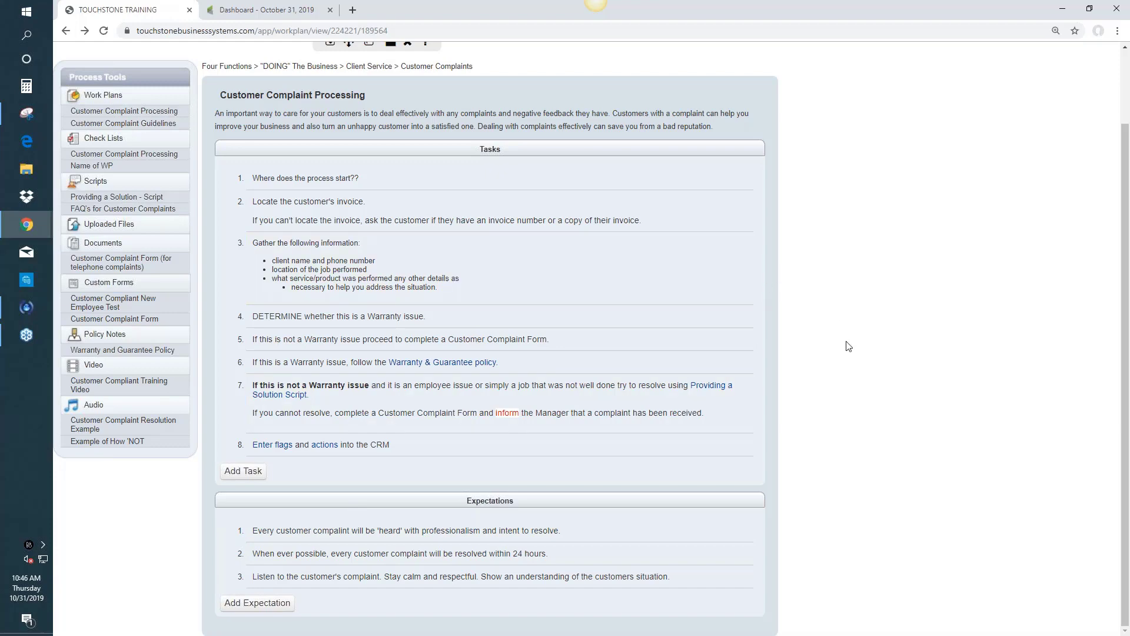
View the Customer Complaint Processing check list, and create a new check list titled "Name of the Ck".
{"action": "scroll", "coordinate": [842, 347], "scroll_direction": "up", "scroll_amount": 2}
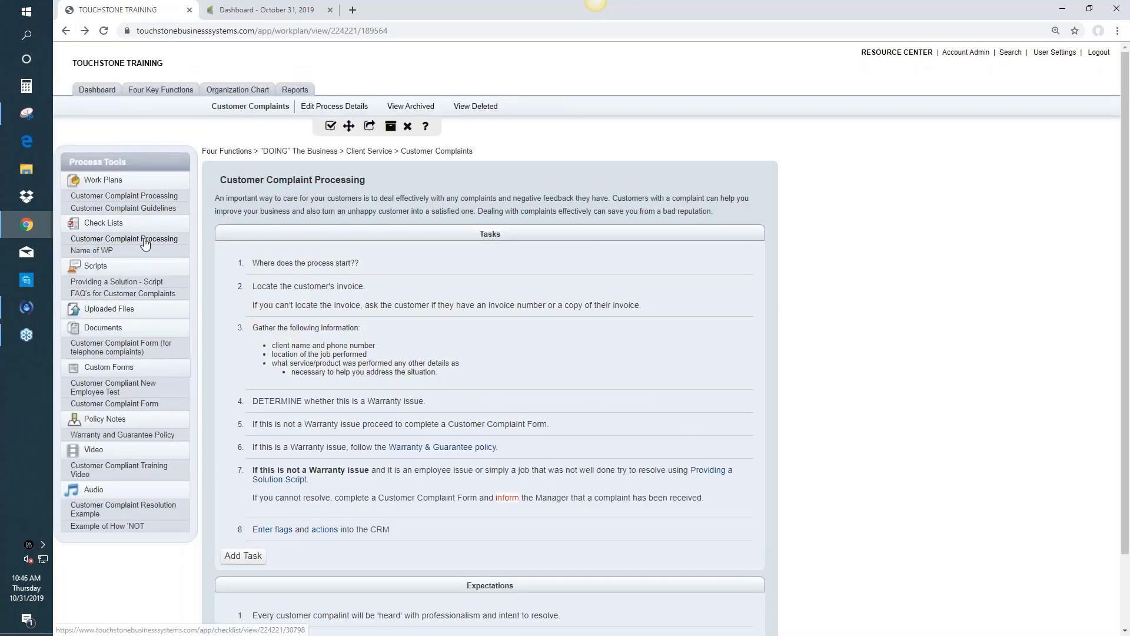
{"action": "left_click", "coordinate": [124, 243]}
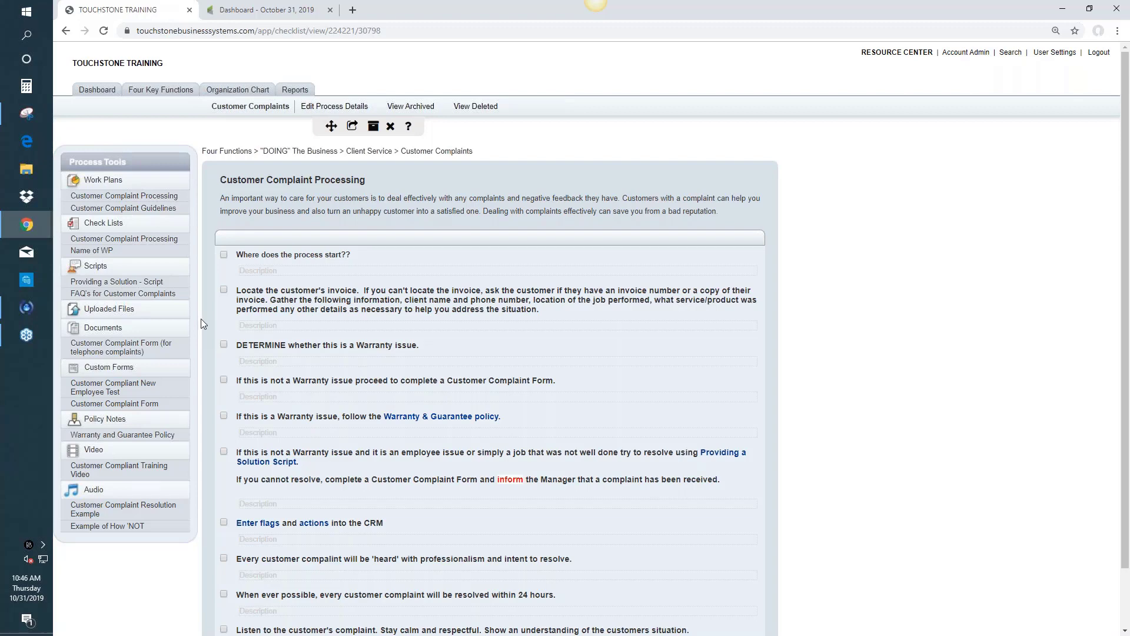
{"action": "left_click", "coordinate": [100, 227]}
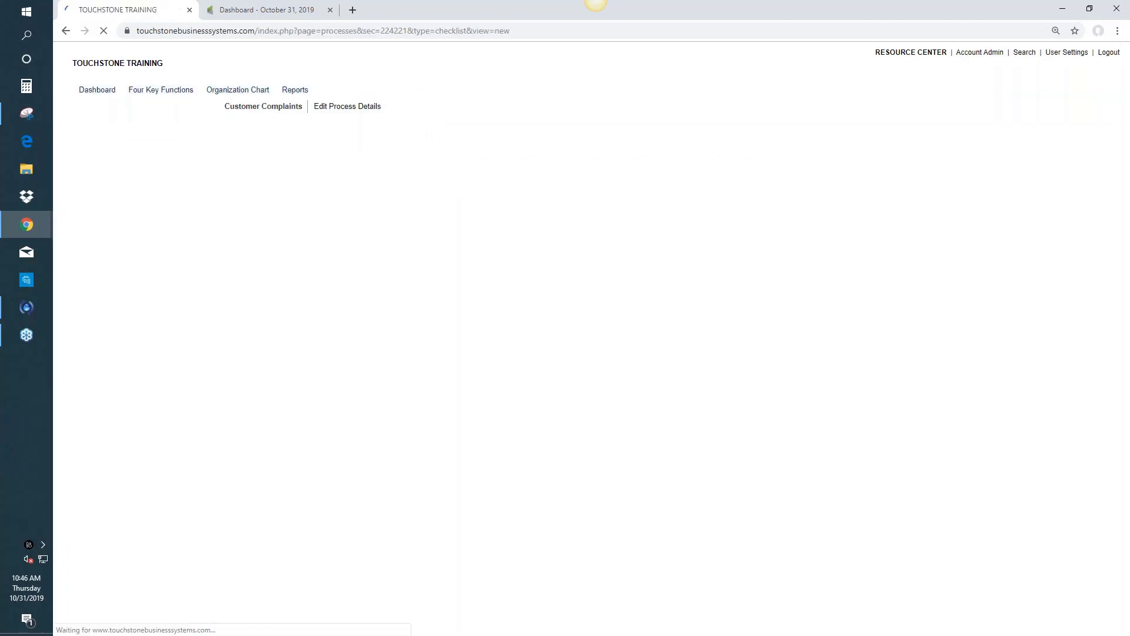
{"action": "left_click", "coordinate": [279, 231]}
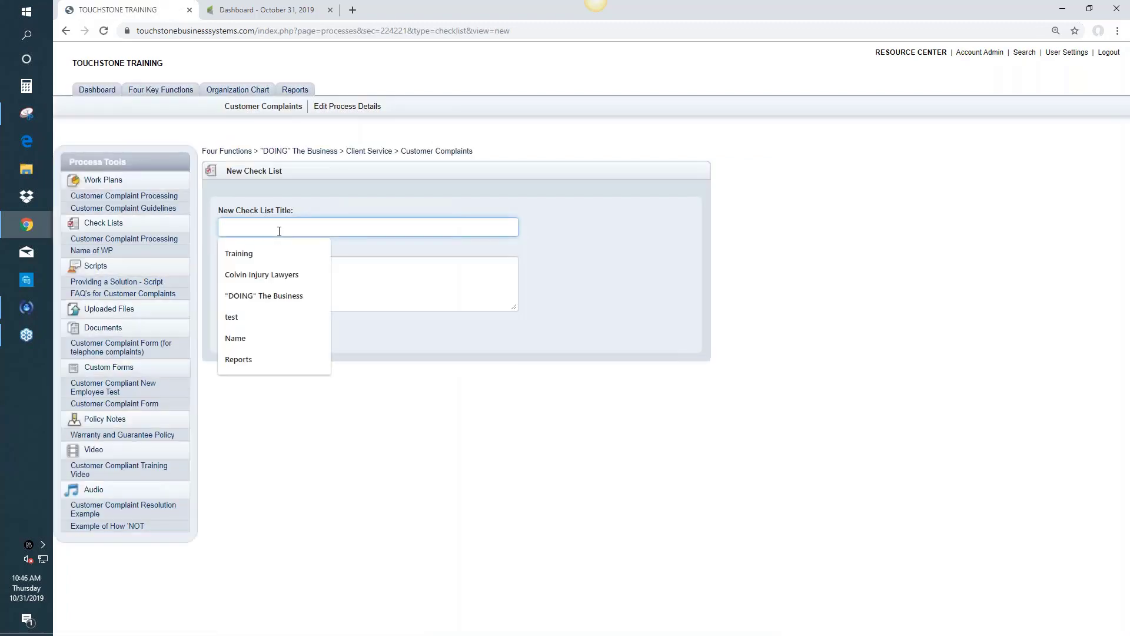
{"action": "type", "text": "Name of "}
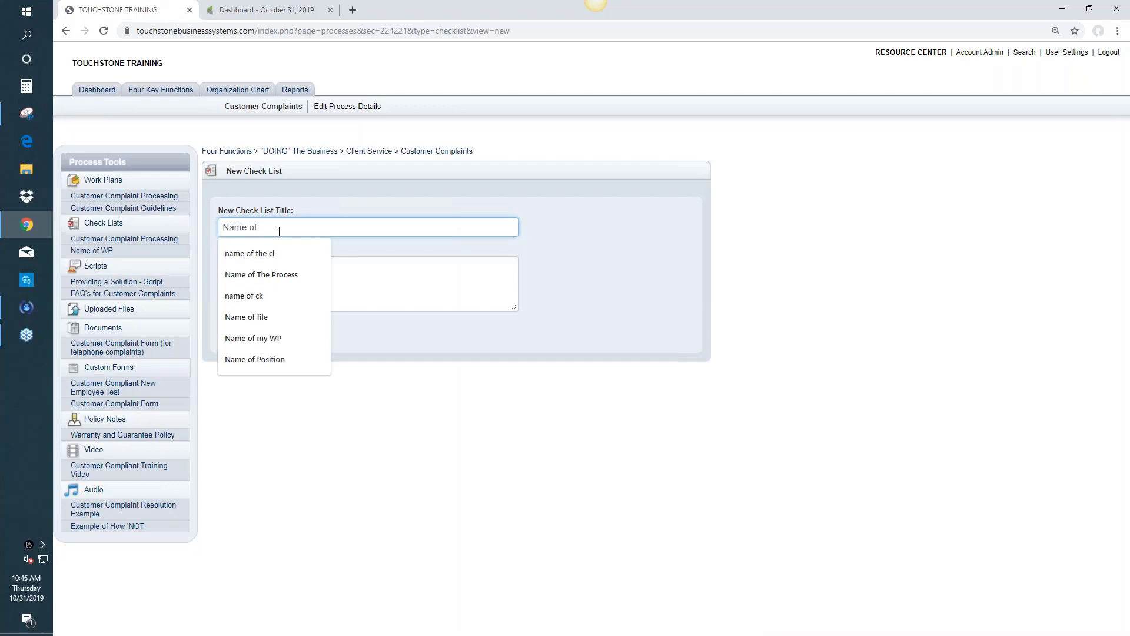
{"action": "type", "text": "the "}
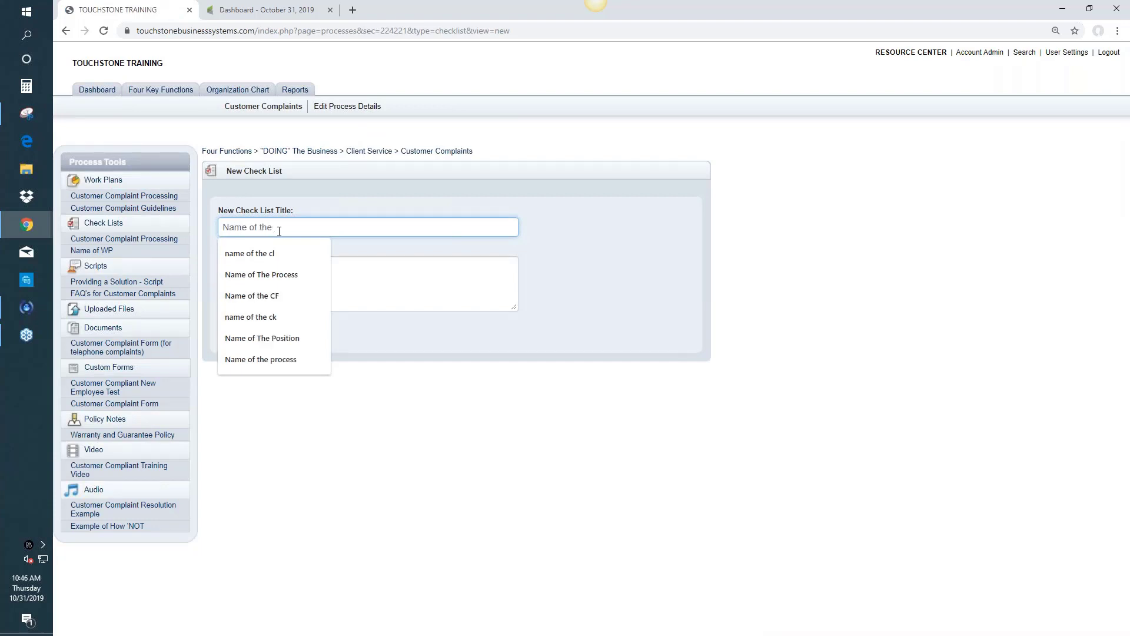
{"action": "type", "text": "Ck"}
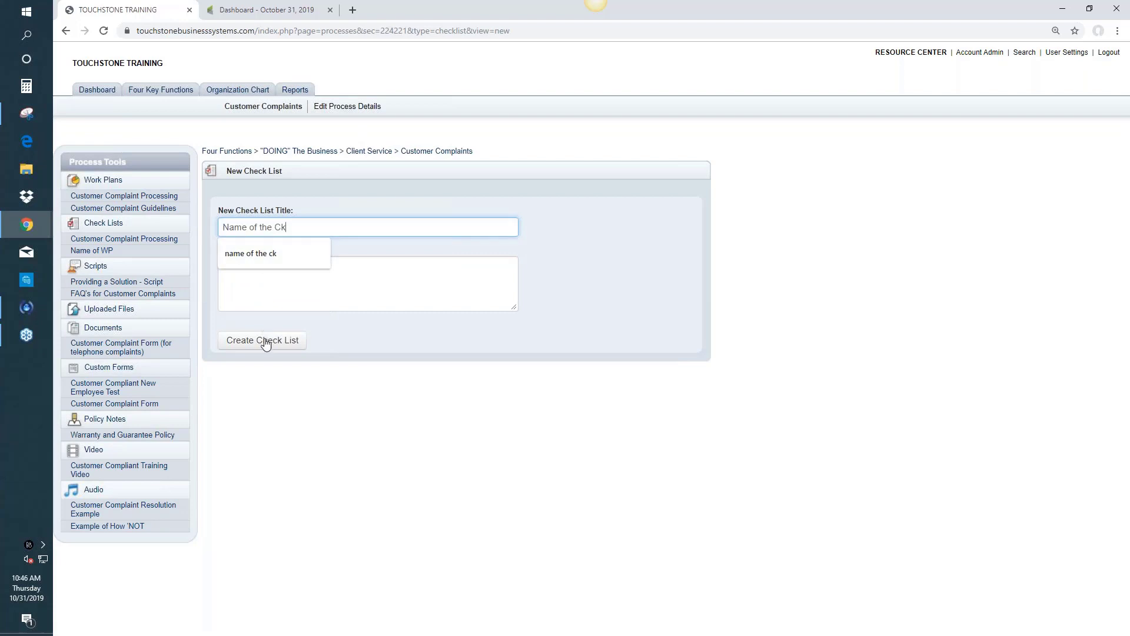
{"action": "left_click", "coordinate": [265, 341]}
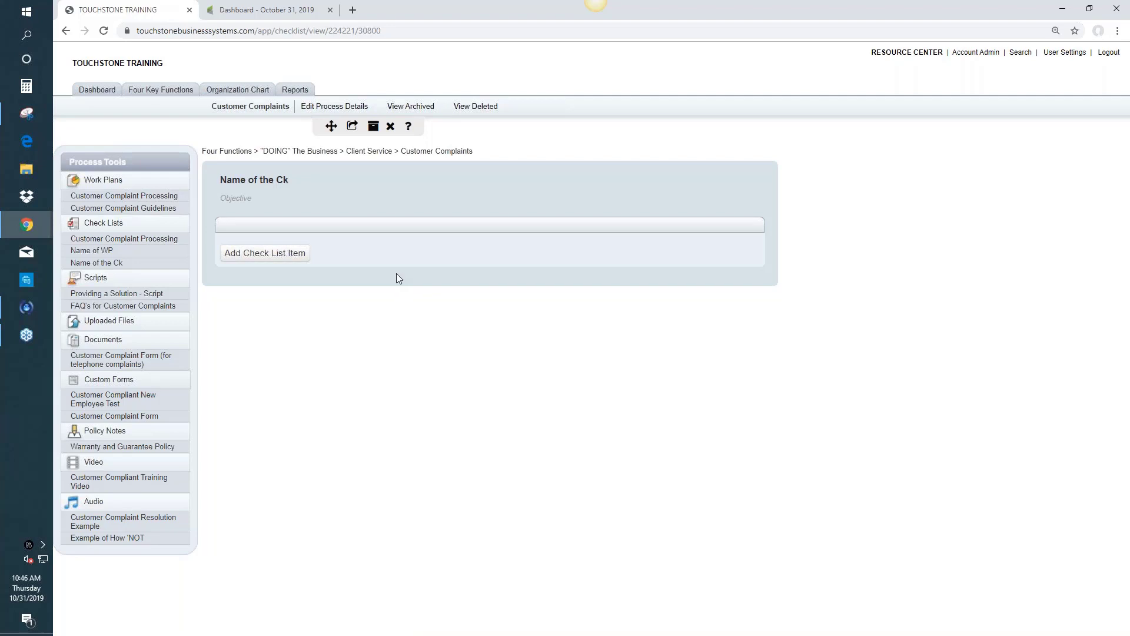
Add a check list item titled "BOX" with the description "further detail" and save it.
{"action": "left_click", "coordinate": [271, 254]}
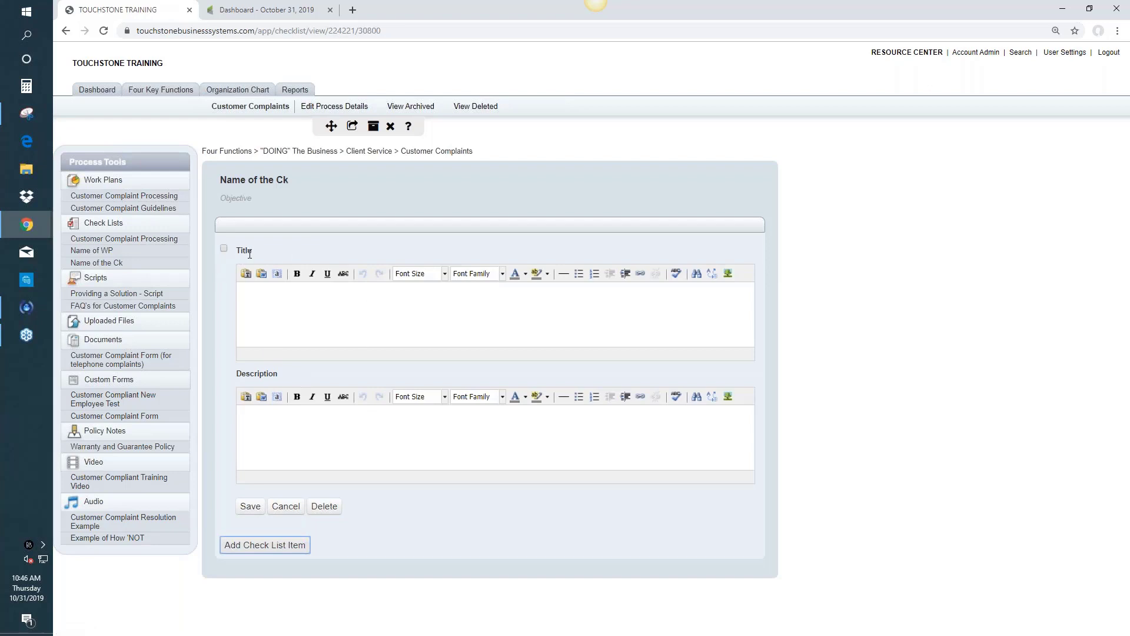
{"action": "left_click", "coordinate": [267, 300]}
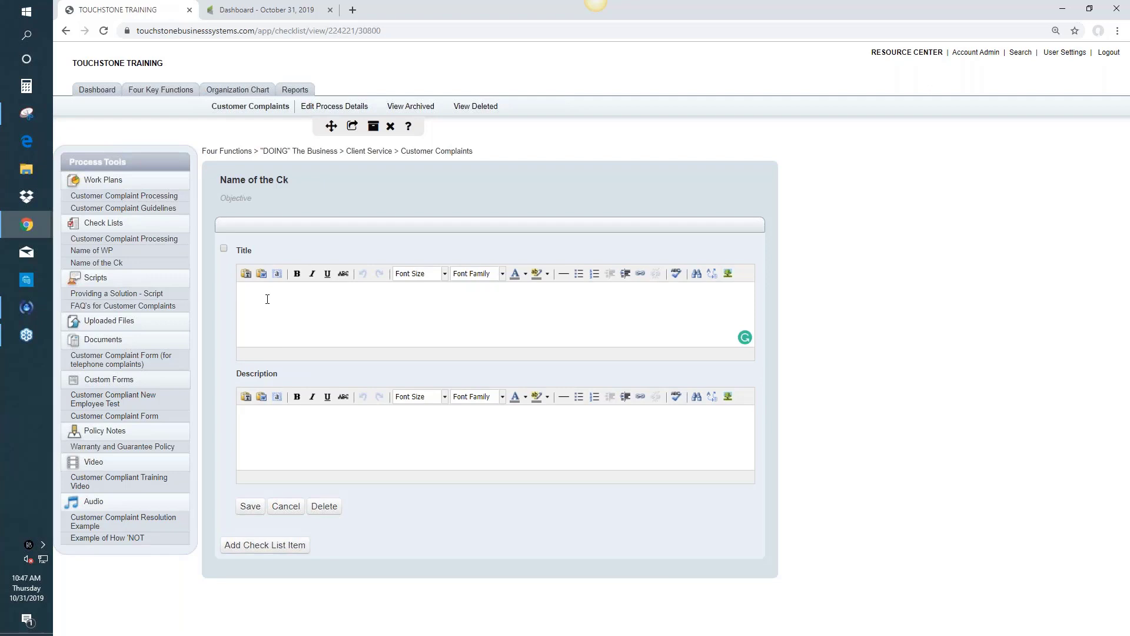
{"action": "type", "text": "BOX"}
{"action": "left_click", "coordinate": [276, 419]}
{"action": "type", "text": "further detail"}
{"action": "left_click", "coordinate": [253, 506]}
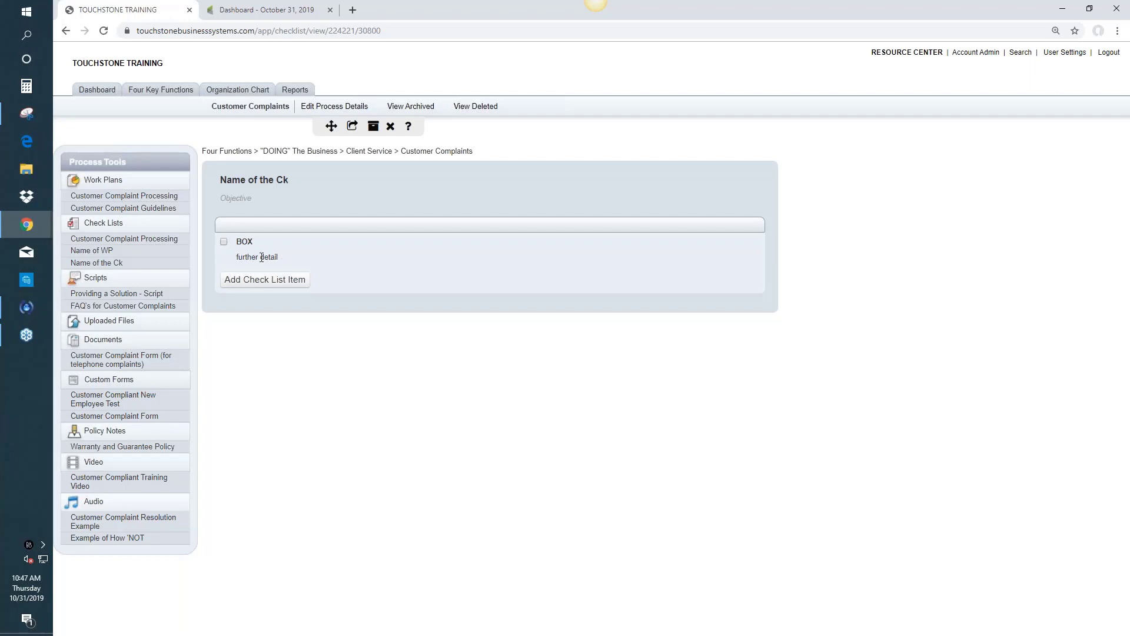
Add an item titled "2nd box" with the description "detail", and reopen the BOX item for editing and save it unaltered.
{"action": "left_click", "coordinate": [279, 285]}
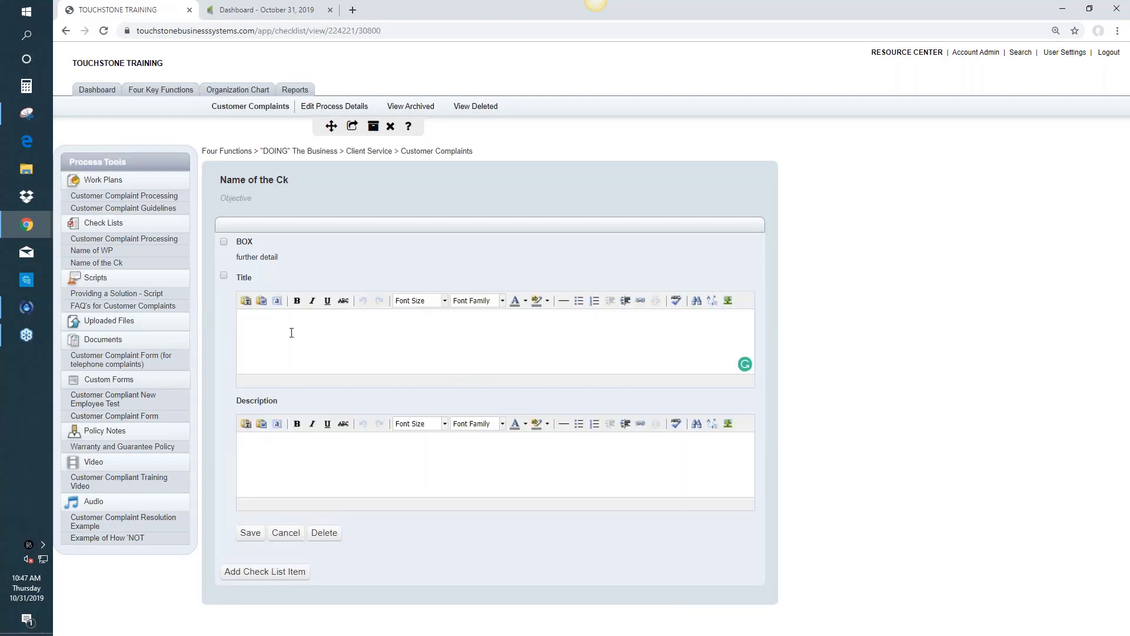
{"action": "type", "text": "2nd box"}
{"action": "left_click", "coordinate": [273, 451]}
{"action": "type", "text": "detail"}
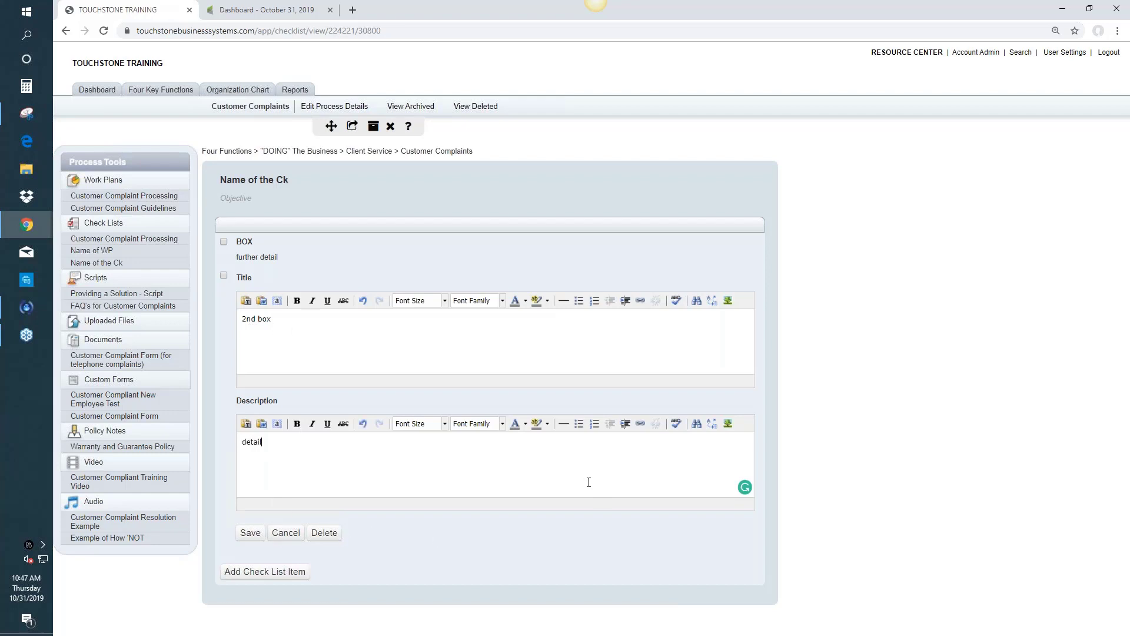
{"action": "left_click", "coordinate": [279, 531]}
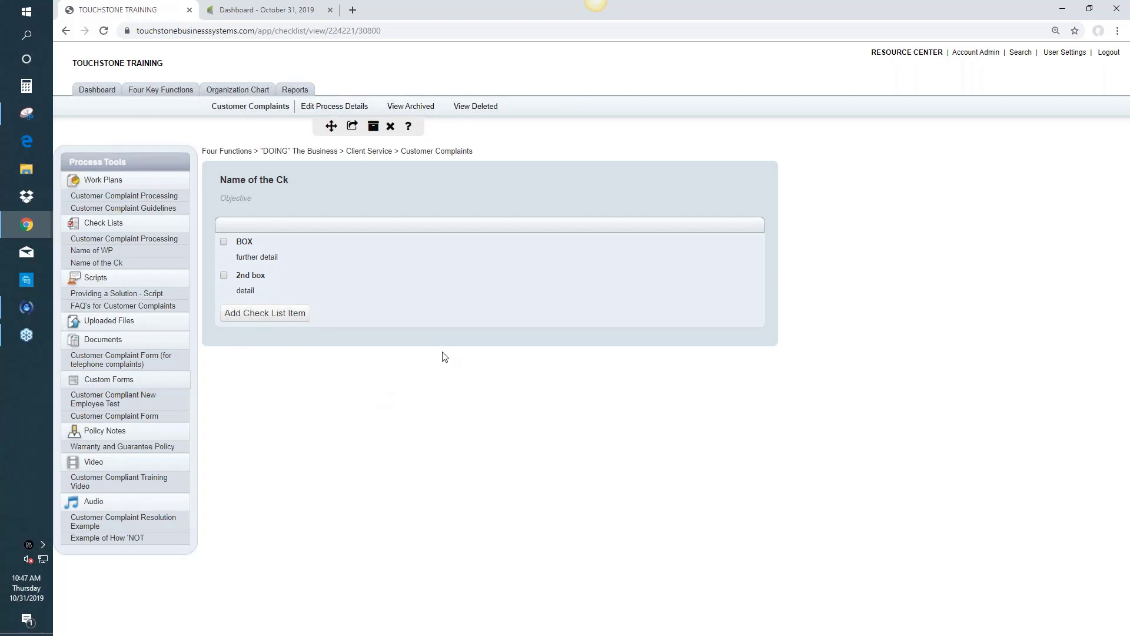
{"action": "left_click", "coordinate": [256, 258]}
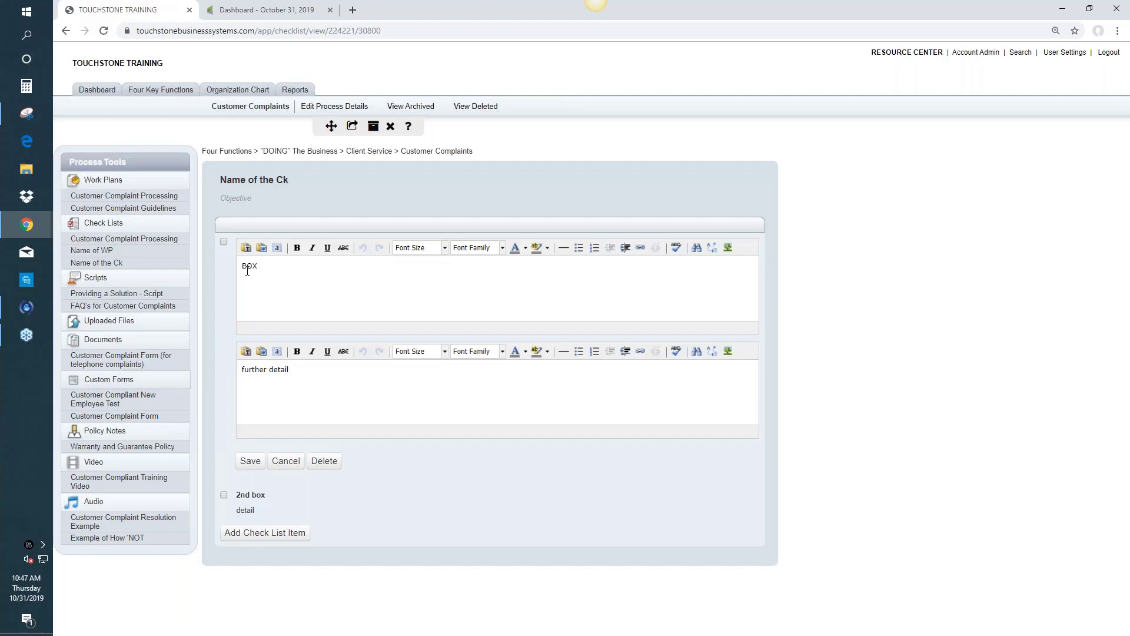
{"action": "left_click", "coordinate": [248, 463]}
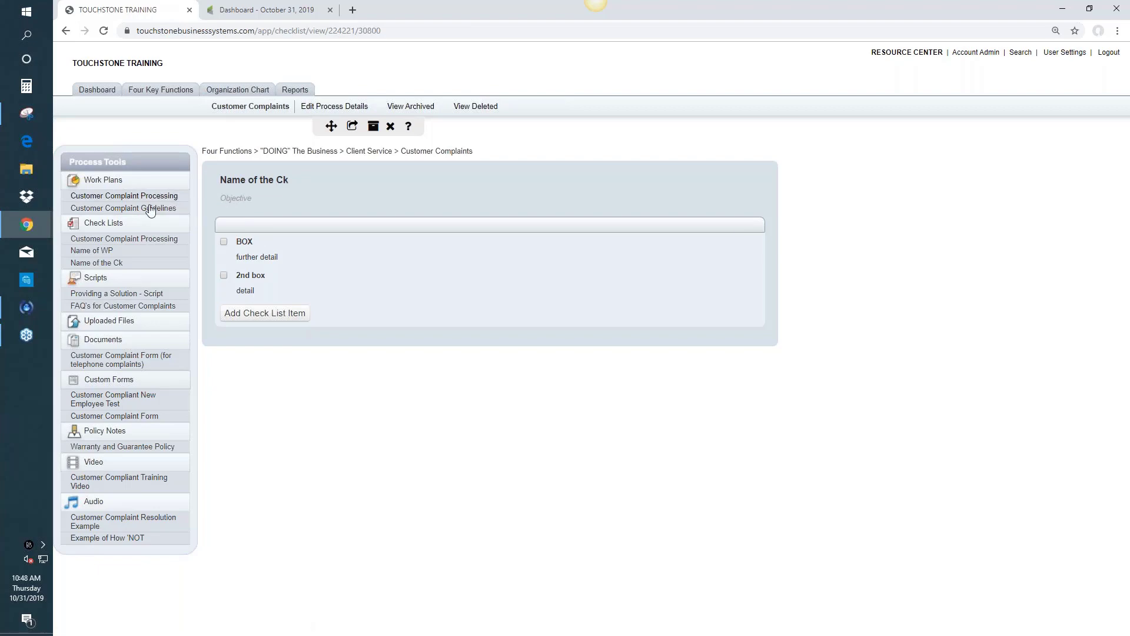
Review the items of the Customer Complaint Processing check list and return to the "Name of the Ck" check list.
{"action": "left_click", "coordinate": [139, 243]}
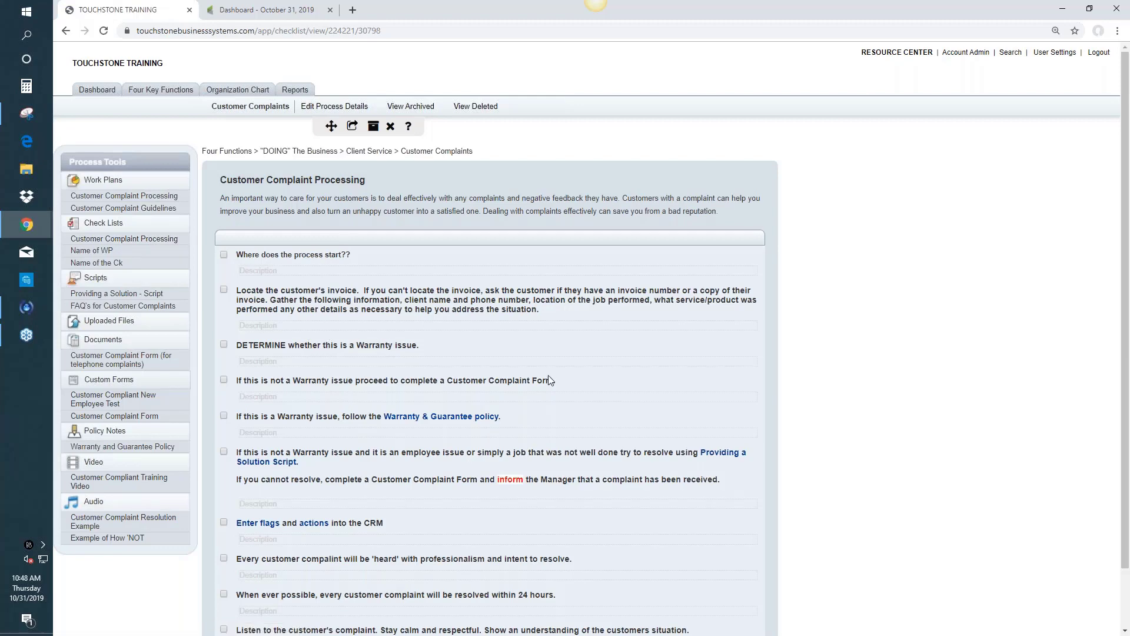
{"action": "scroll", "coordinate": [590, 374], "scroll_direction": "down", "scroll_amount": 1}
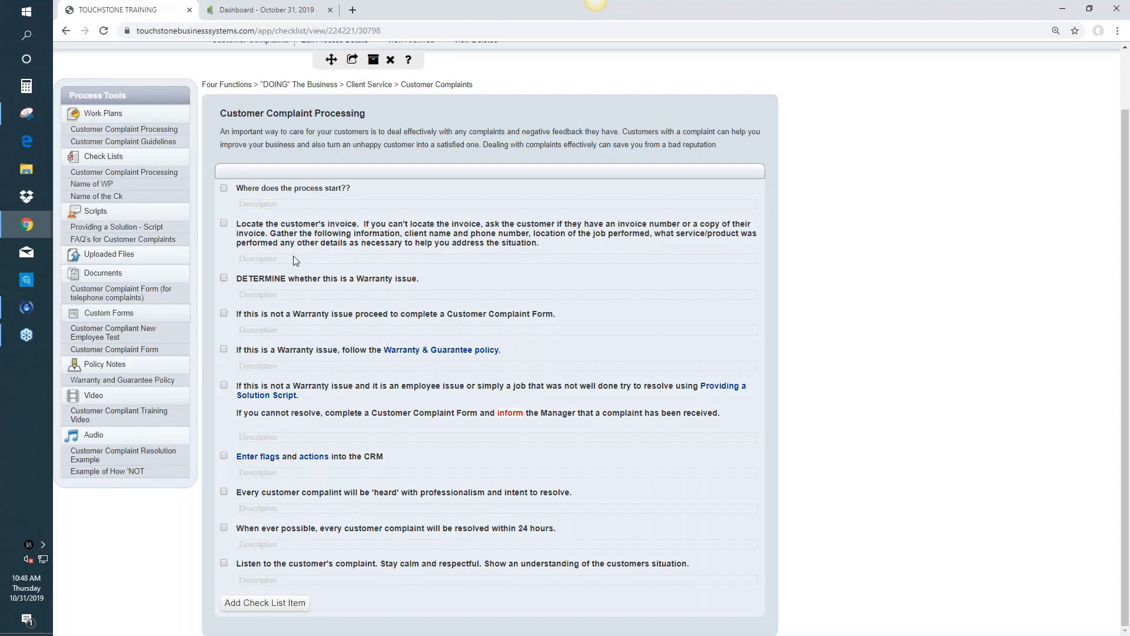
{"action": "scroll", "coordinate": [849, 376], "scroll_direction": "up", "scroll_amount": 2}
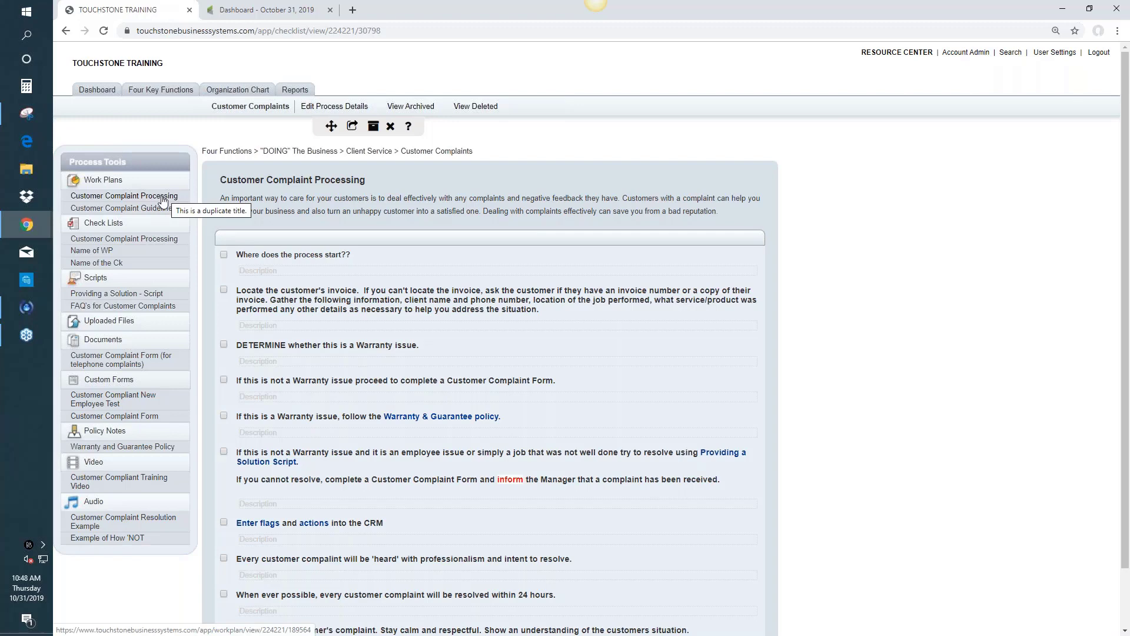
{"action": "left_click", "coordinate": [101, 265]}
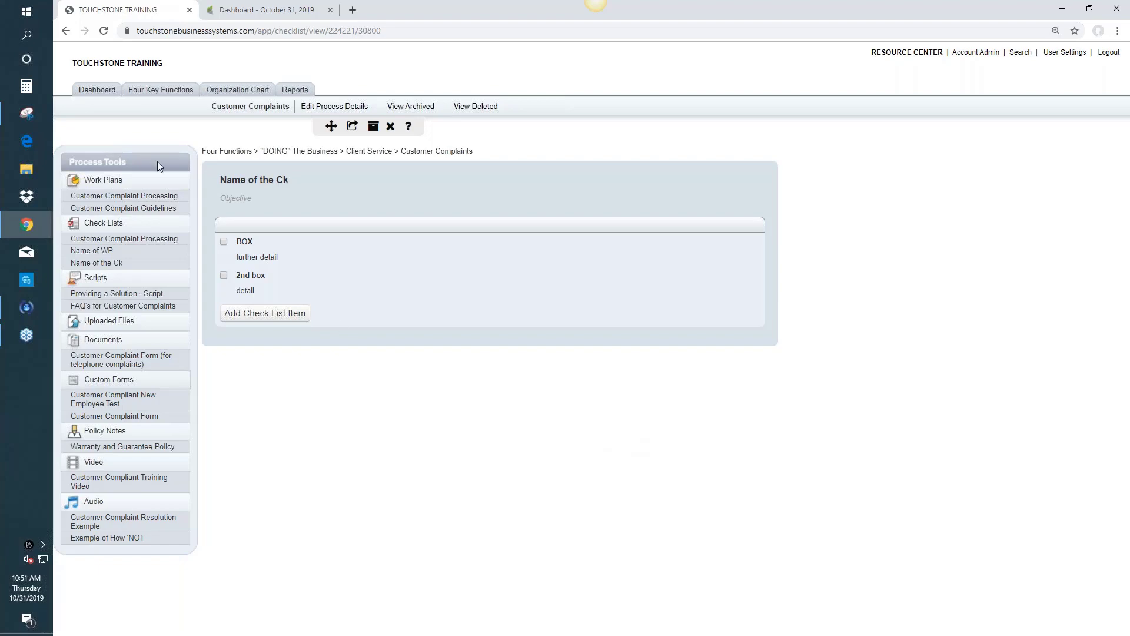
From the dashboard, open Customer Complaints under the Manager of Administration & Finance responsibilities and look through its process tools.
{"action": "left_click", "coordinate": [97, 91]}
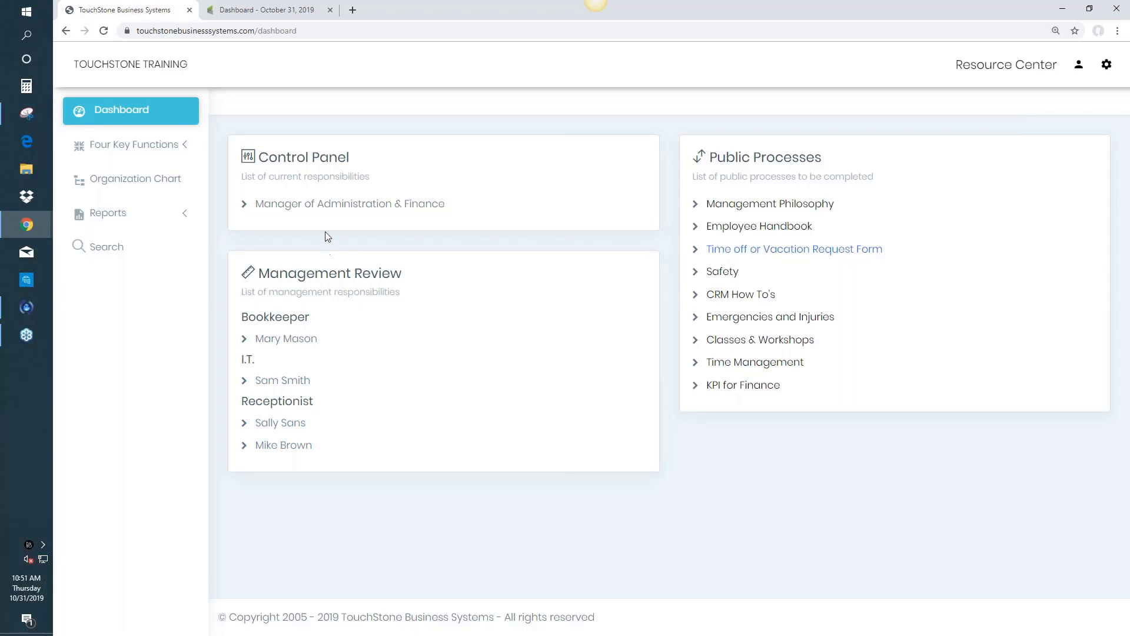
{"action": "left_click", "coordinate": [346, 206]}
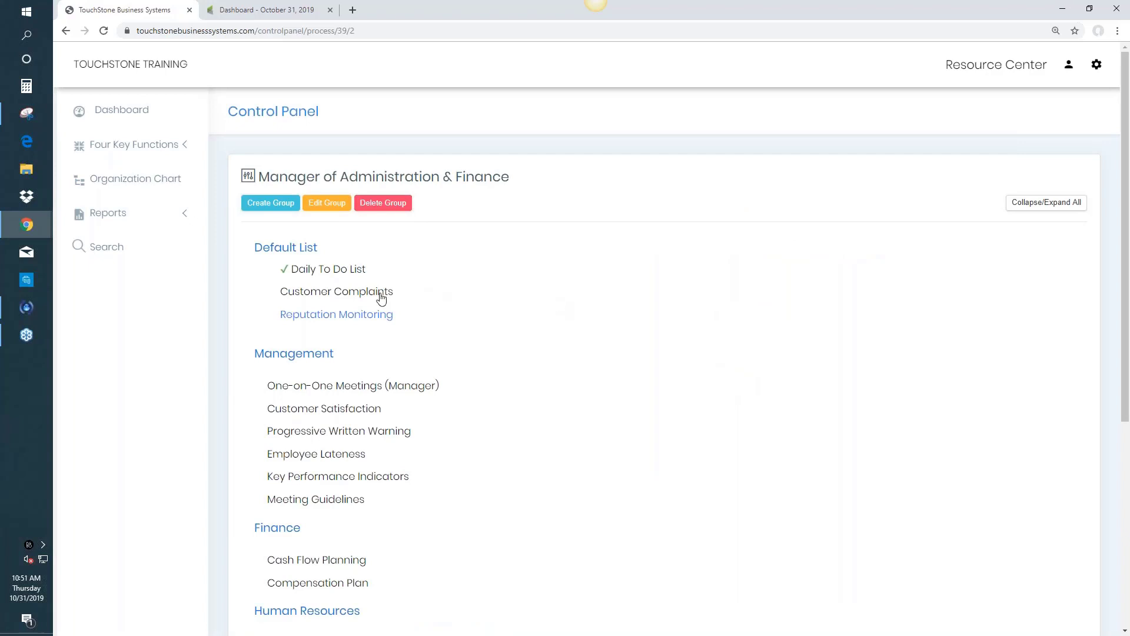
{"action": "left_click", "coordinate": [348, 294]}
{"action": "scroll", "coordinate": [603, 316], "scroll_direction": "down", "scroll_amount": 2}
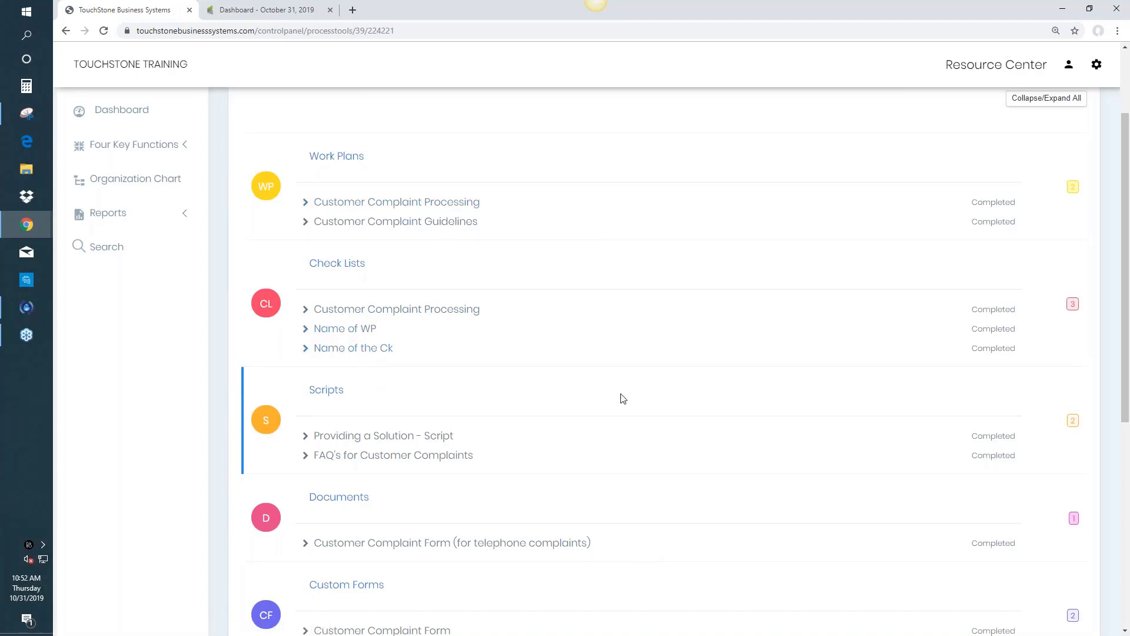
{"action": "scroll", "coordinate": [620, 396], "scroll_direction": "down", "scroll_amount": 2}
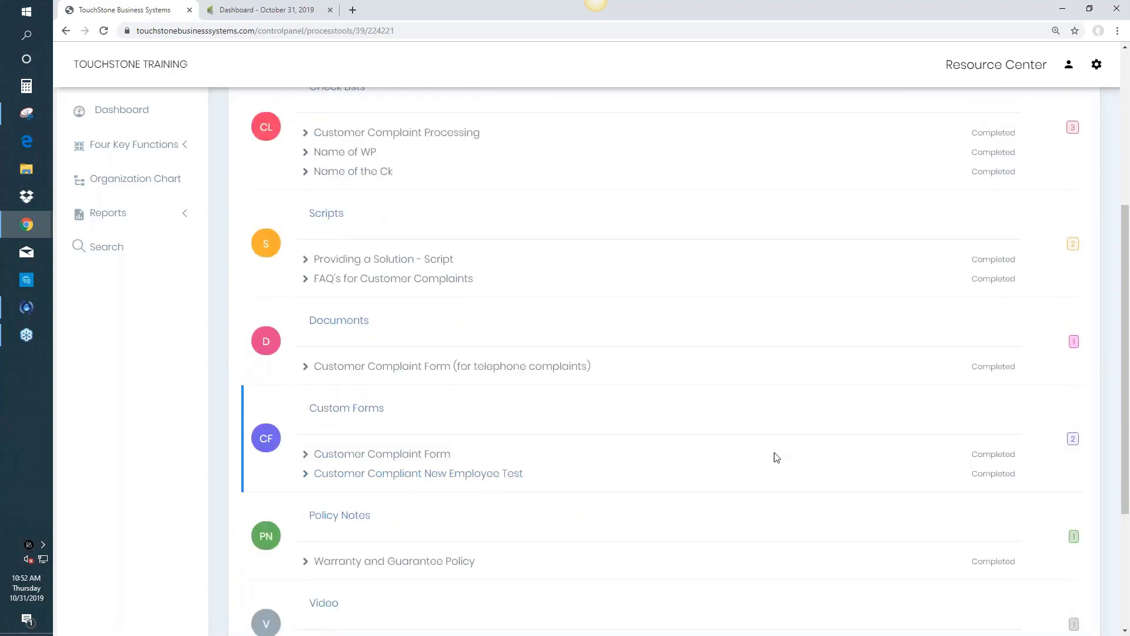
{"action": "scroll", "coordinate": [774, 457], "scroll_direction": "up", "scroll_amount": 3}
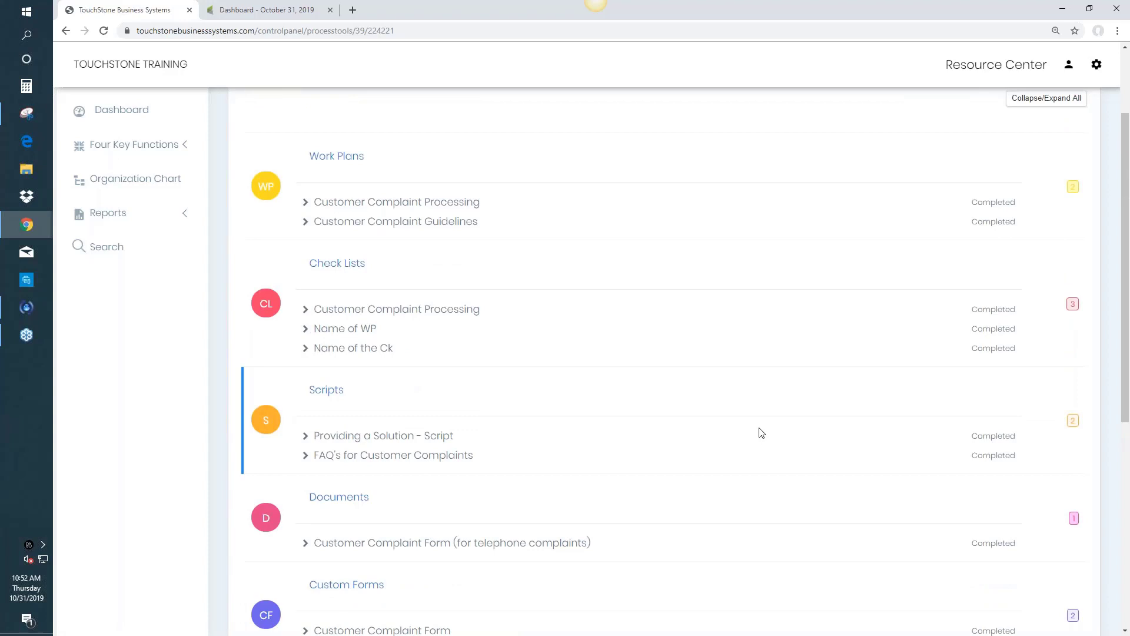
Open the Customer Complaint Processing check list for completion and tick its first five items.
{"action": "left_click", "coordinate": [427, 313]}
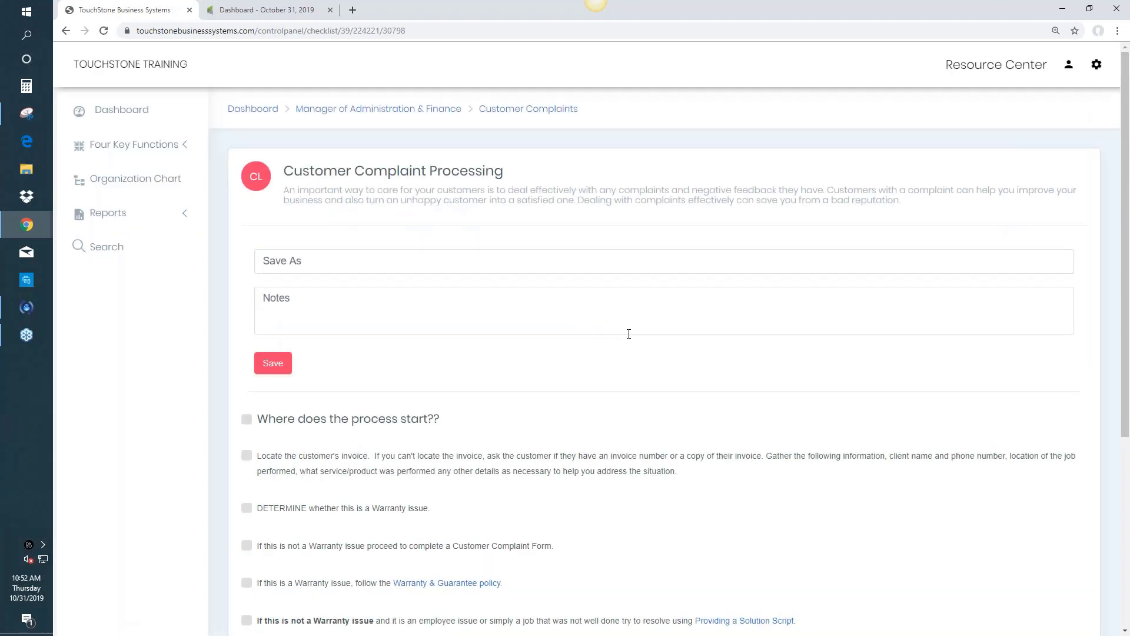
{"action": "left_click", "coordinate": [247, 421]}
{"action": "left_click", "coordinate": [247, 455]}
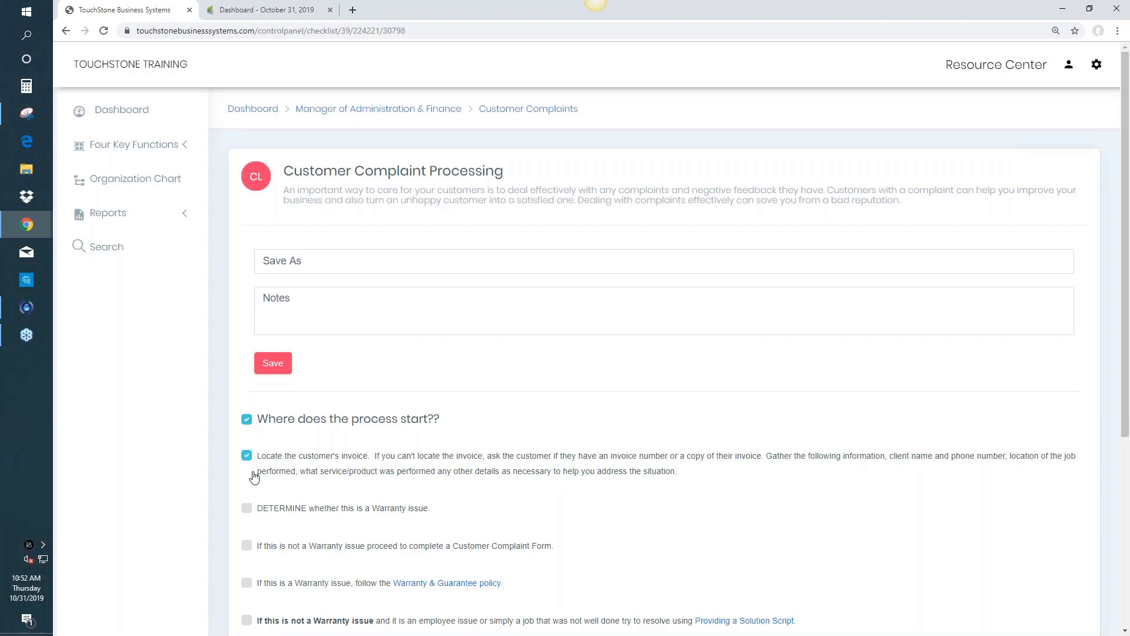
{"action": "left_click", "coordinate": [247, 508]}
{"action": "left_click", "coordinate": [247, 546]}
{"action": "left_click", "coordinate": [247, 583]}
Save the completed check list as "name", leaving the notes empty.
{"action": "left_click", "coordinate": [291, 263]}
{"action": "type", "text": "name"}
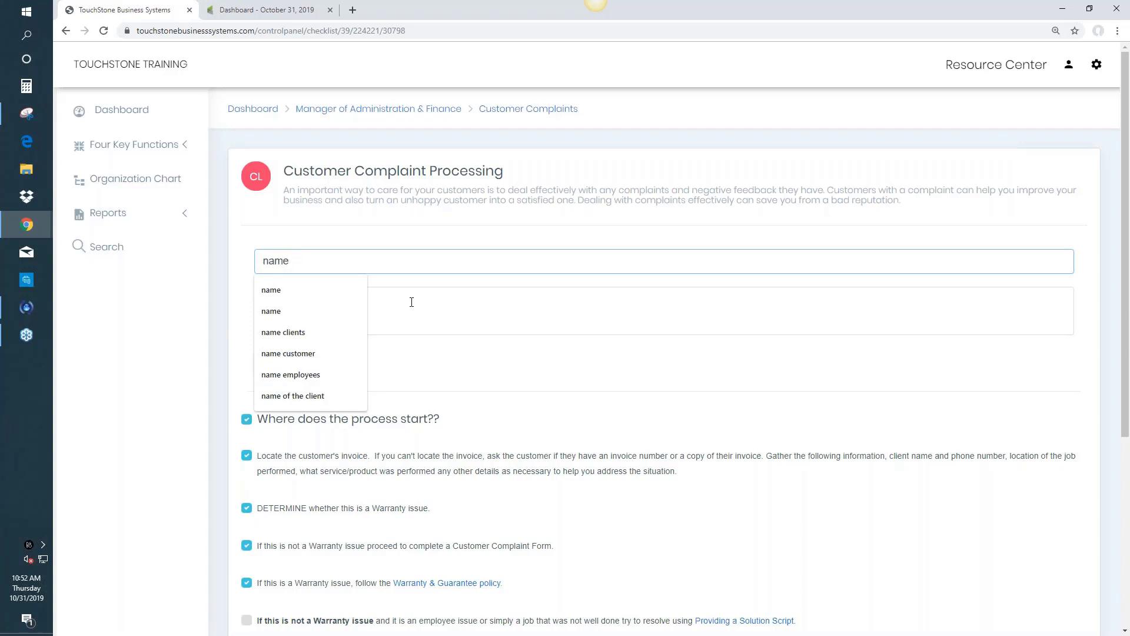
{"action": "left_click", "coordinate": [444, 298]}
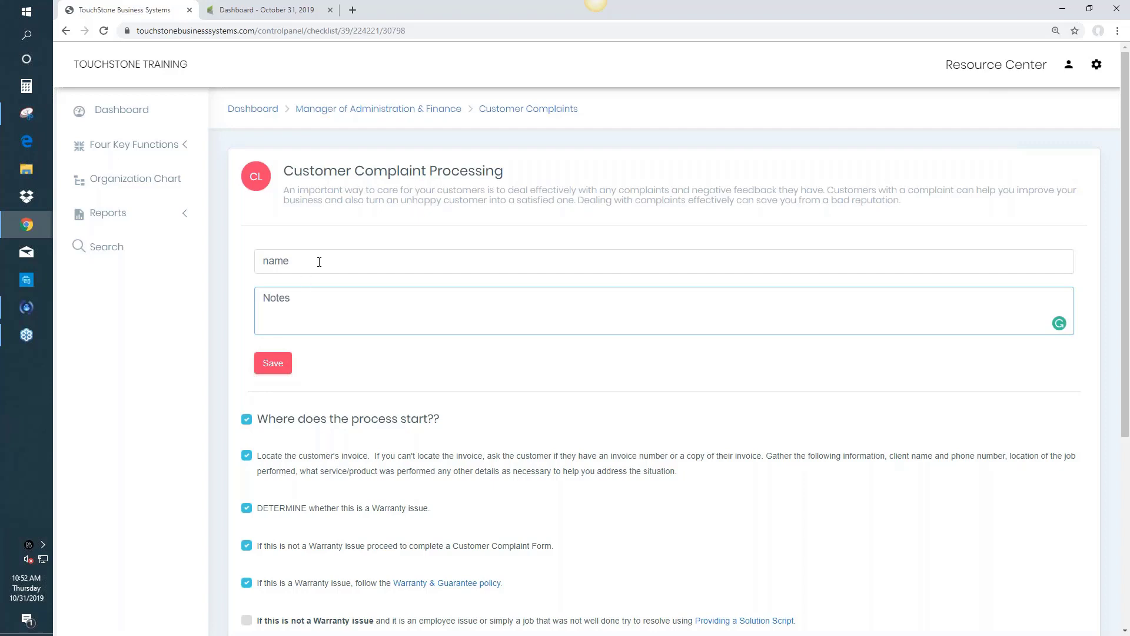
{"action": "left_click", "coordinate": [274, 363]}
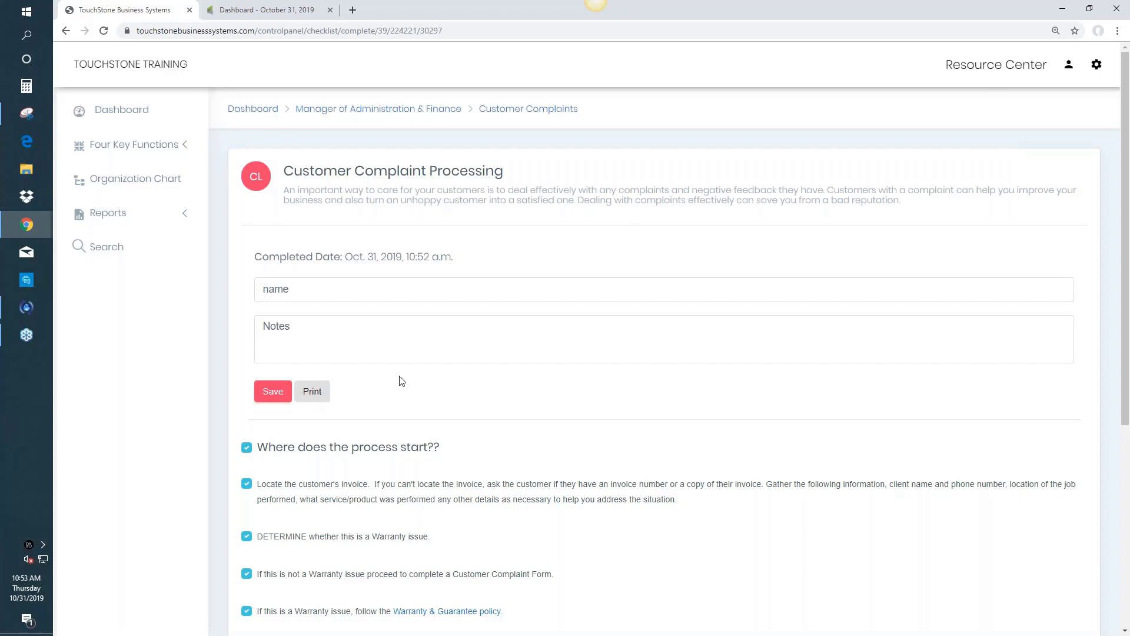
Return to the Customer Complaints process tools and open the Customer Complaint Form custom form.
{"action": "left_click", "coordinate": [530, 110]}
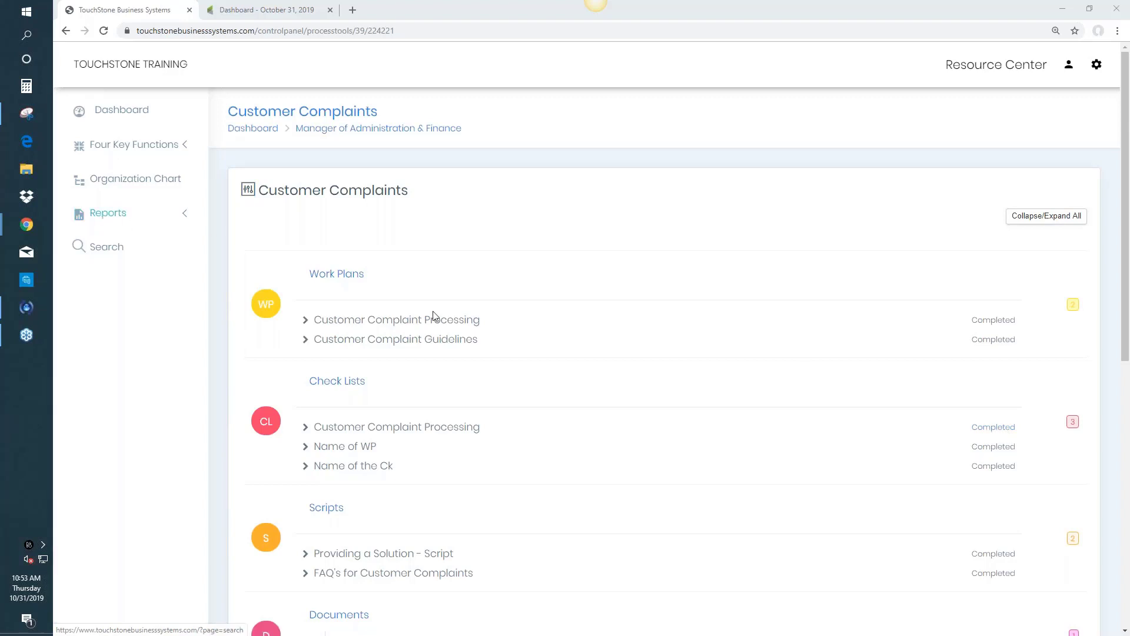
{"action": "scroll", "coordinate": [654, 359], "scroll_direction": "down", "scroll_amount": 2}
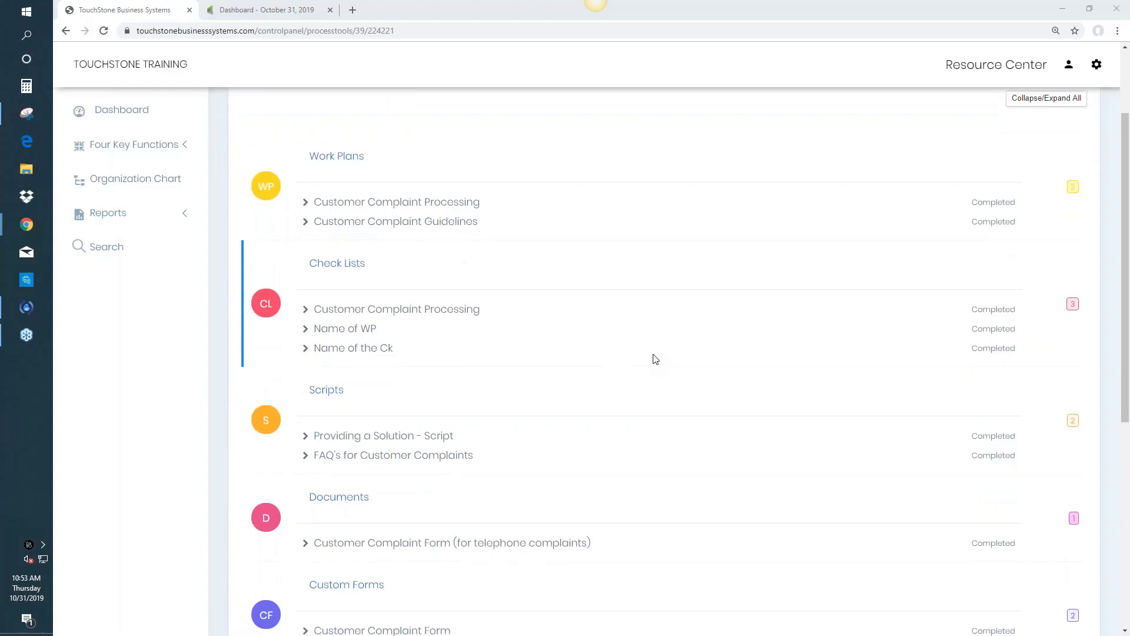
{"action": "scroll", "coordinate": [655, 359], "scroll_direction": "down", "scroll_amount": 1}
{"action": "scroll", "coordinate": [673, 357], "scroll_direction": "down", "scroll_amount": 1}
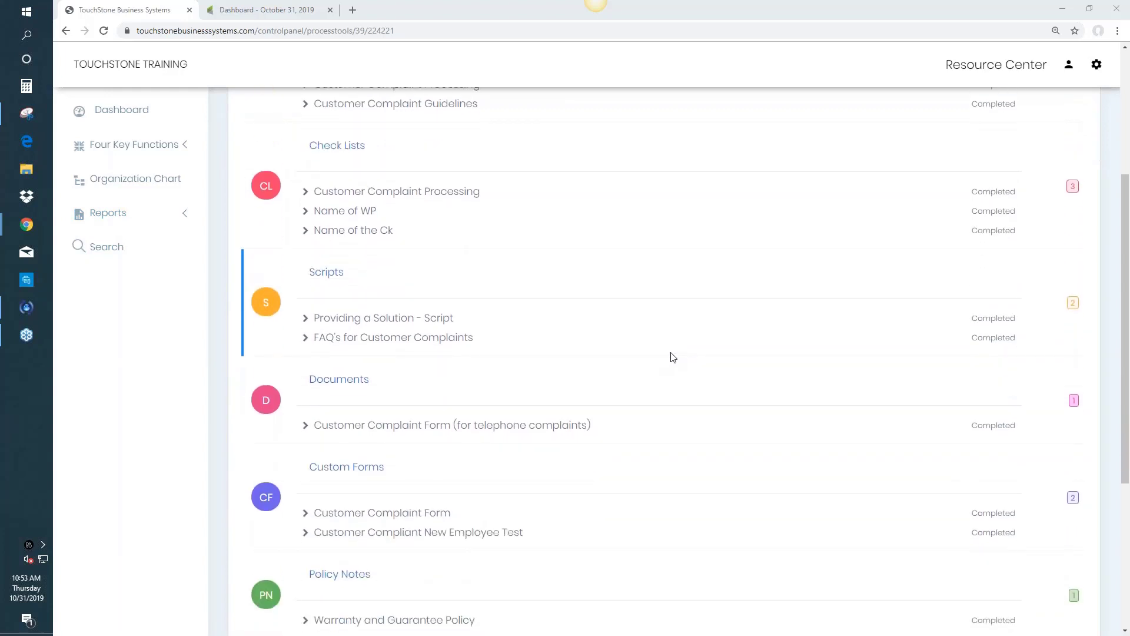
{"action": "scroll", "coordinate": [669, 354], "scroll_direction": "down", "scroll_amount": 1}
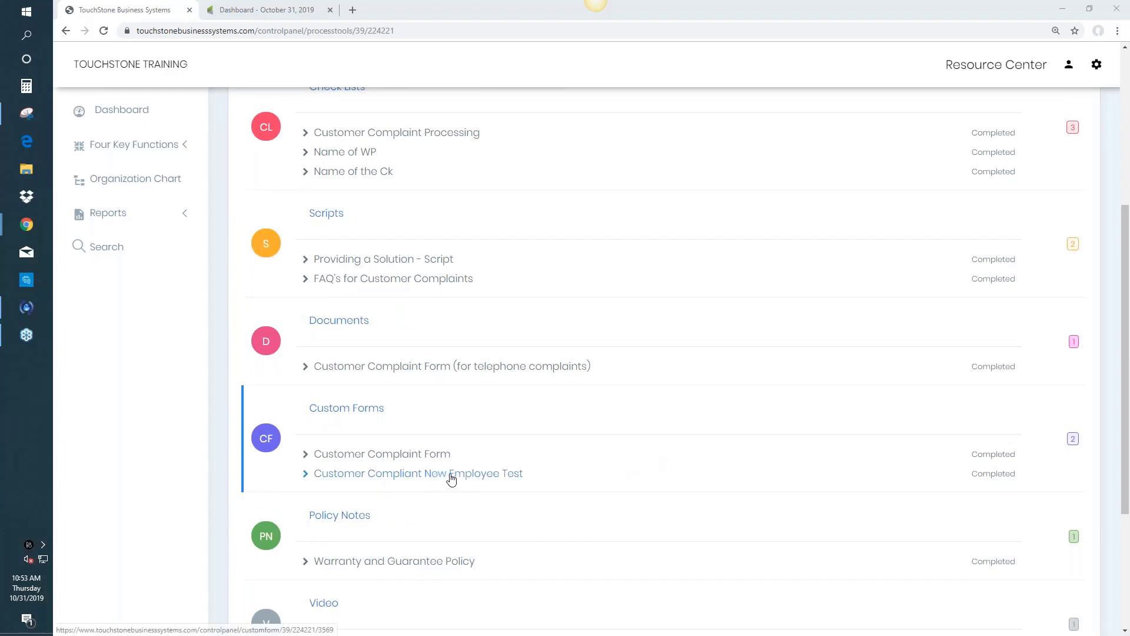
{"action": "left_click", "coordinate": [412, 457]}
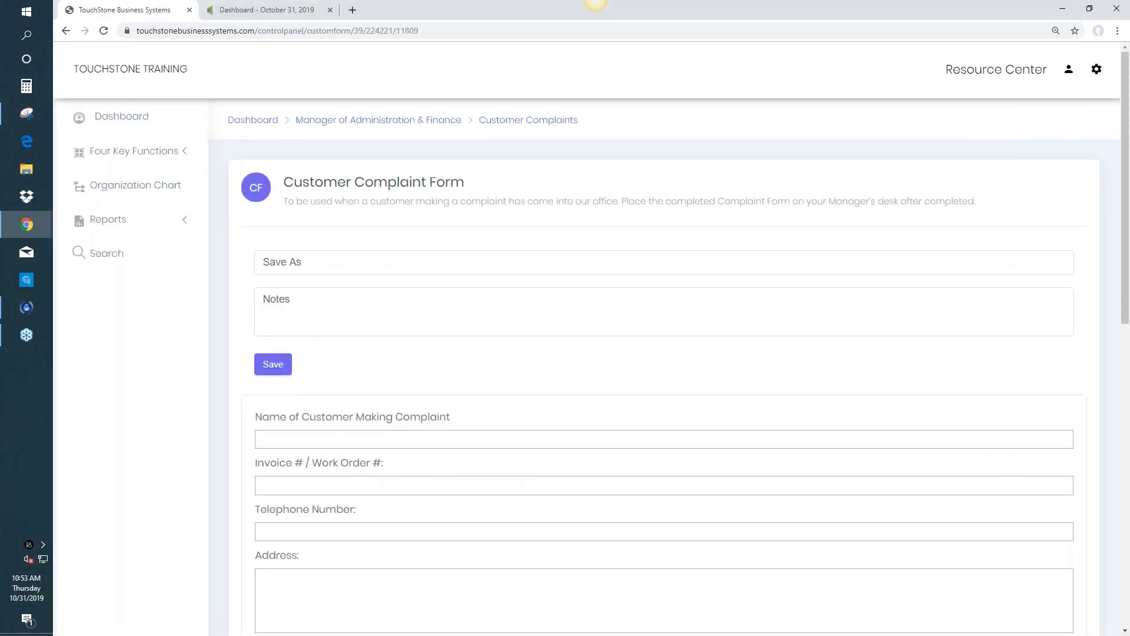
Review the Customer Complaint Form's fields and save the form with all fields, its title and notes left blank.
{"action": "scroll", "coordinate": [583, 444], "scroll_direction": "down", "scroll_amount": 2}
{"action": "scroll", "coordinate": [665, 365], "scroll_direction": "down", "scroll_amount": 2}
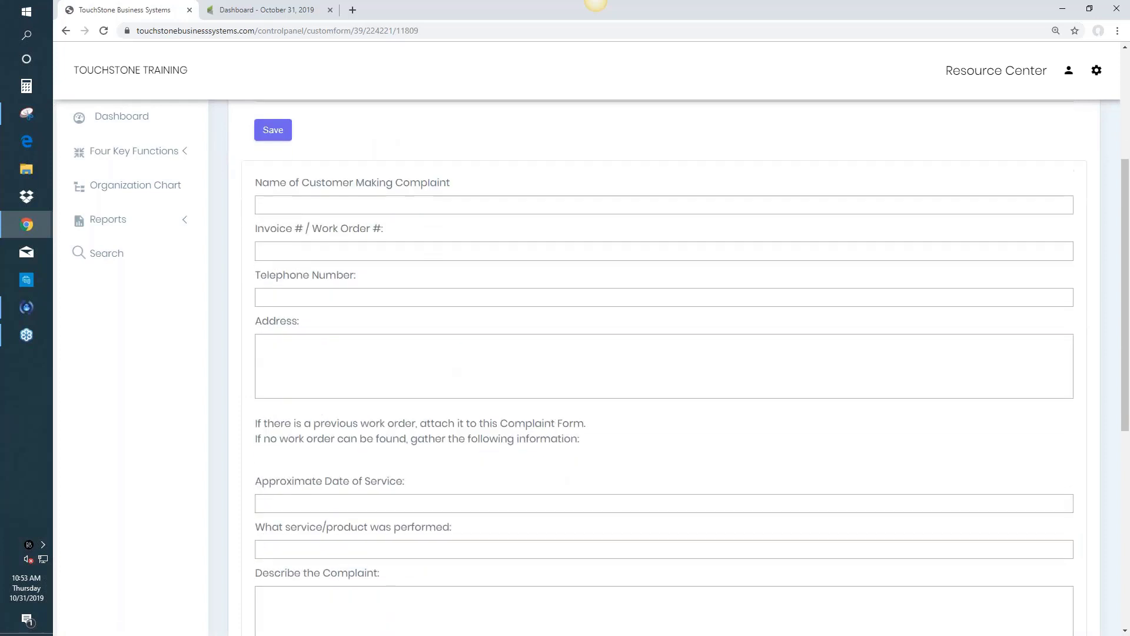
{"action": "scroll", "coordinate": [637, 435], "scroll_direction": "down", "scroll_amount": 2}
{"action": "scroll", "coordinate": [639, 431], "scroll_direction": "down", "scroll_amount": 4}
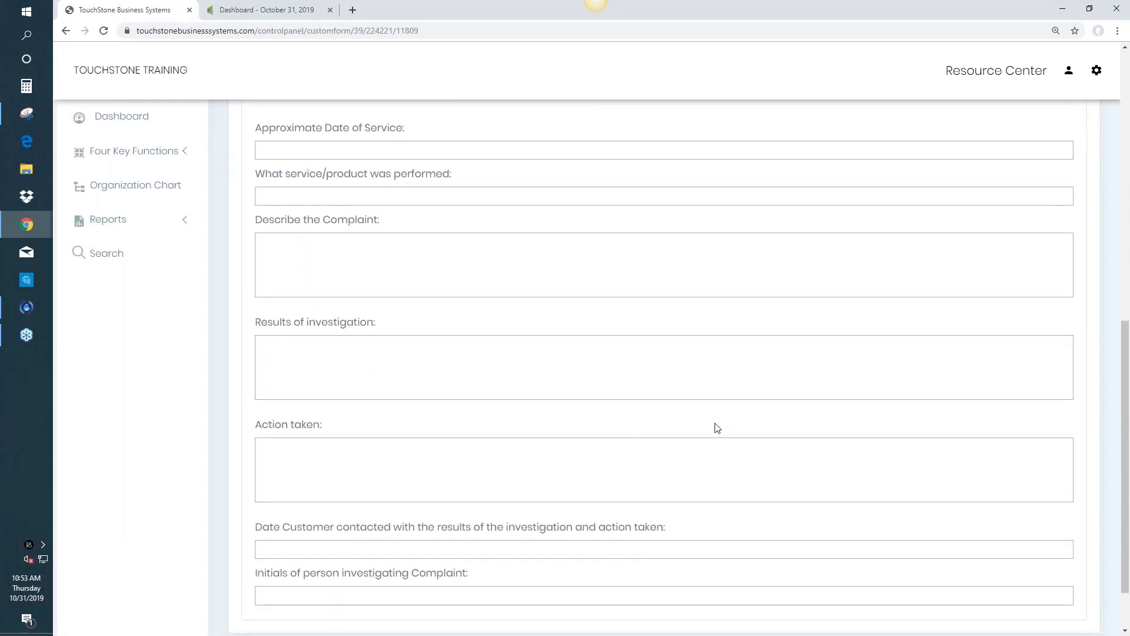
{"action": "scroll", "coordinate": [714, 428], "scroll_direction": "up", "scroll_amount": 9}
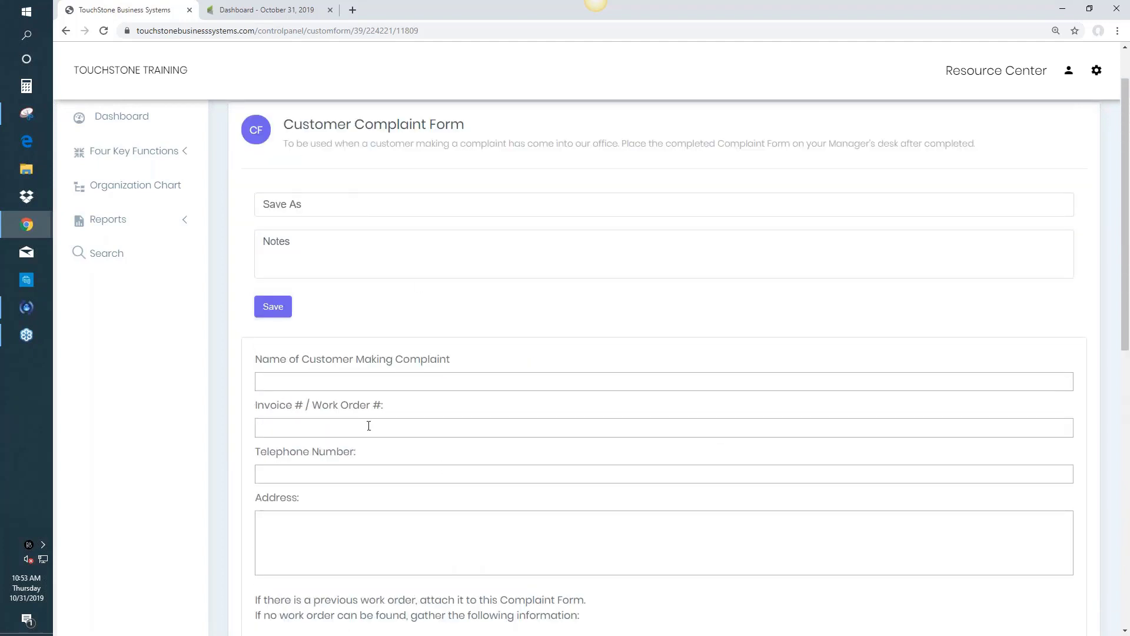
{"action": "left_click", "coordinate": [274, 307]}
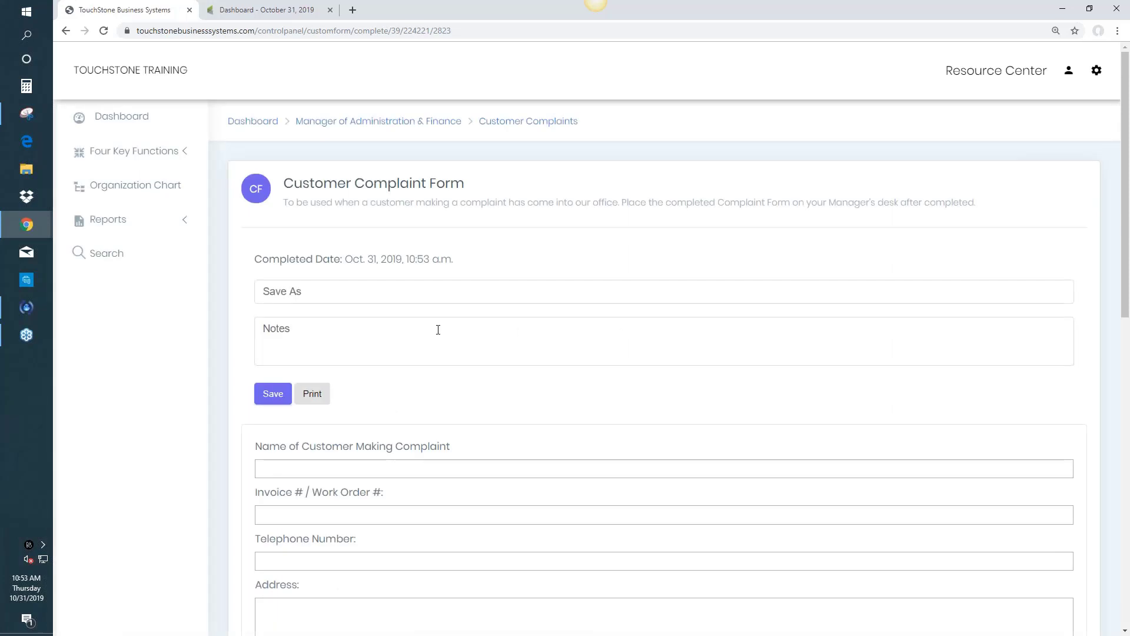
Run a Control Panel report from 10/30/2019 to 11/01/2019 for all positions and process tool types, and look through the listed items.
{"action": "left_click", "coordinate": [110, 222]}
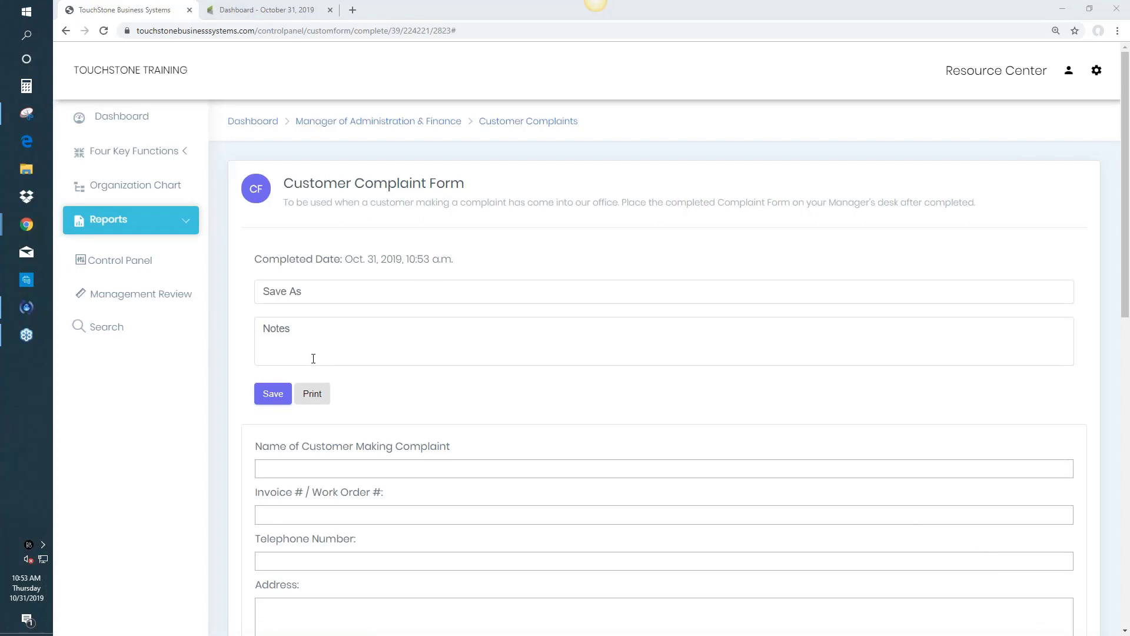
{"action": "left_click", "coordinate": [116, 265]}
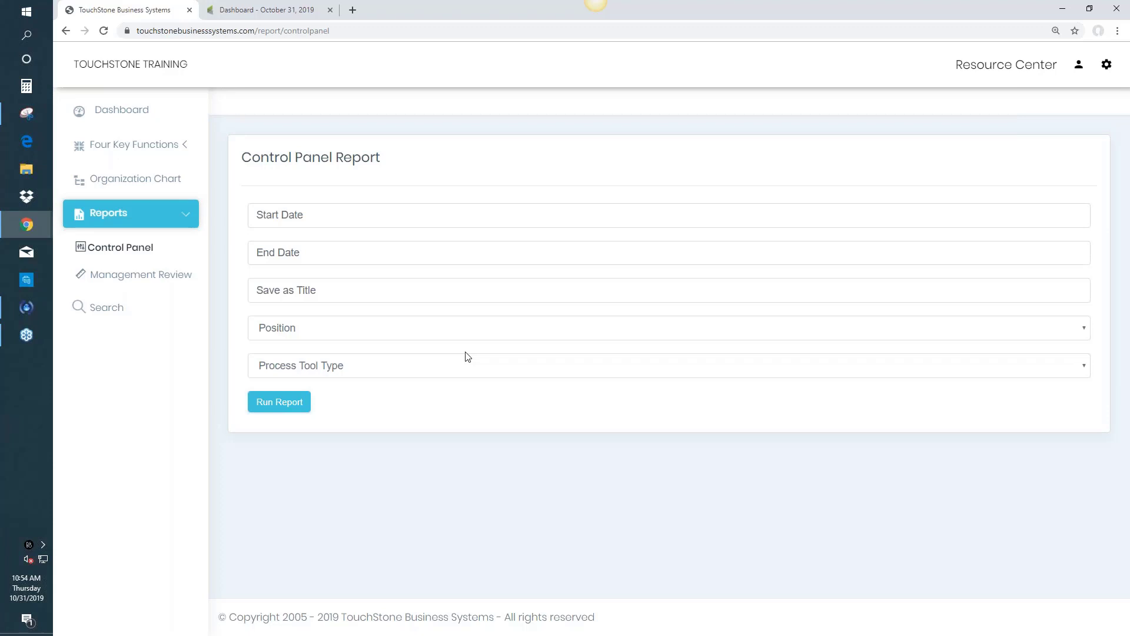
{"action": "left_click", "coordinate": [276, 215]}
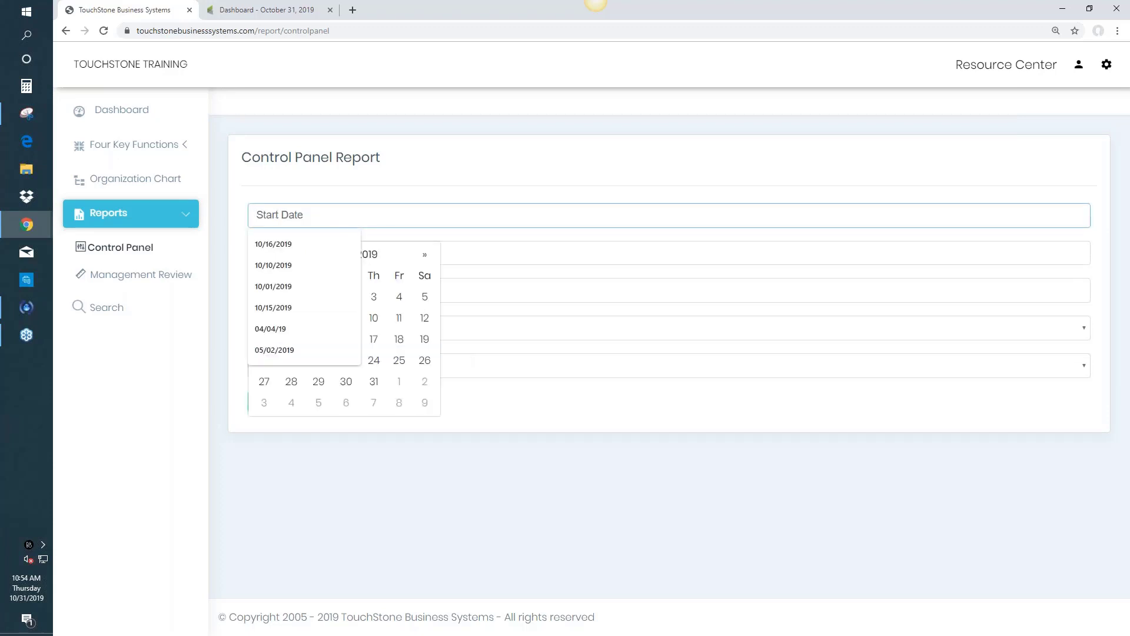
{"action": "left_click", "coordinate": [413, 221]}
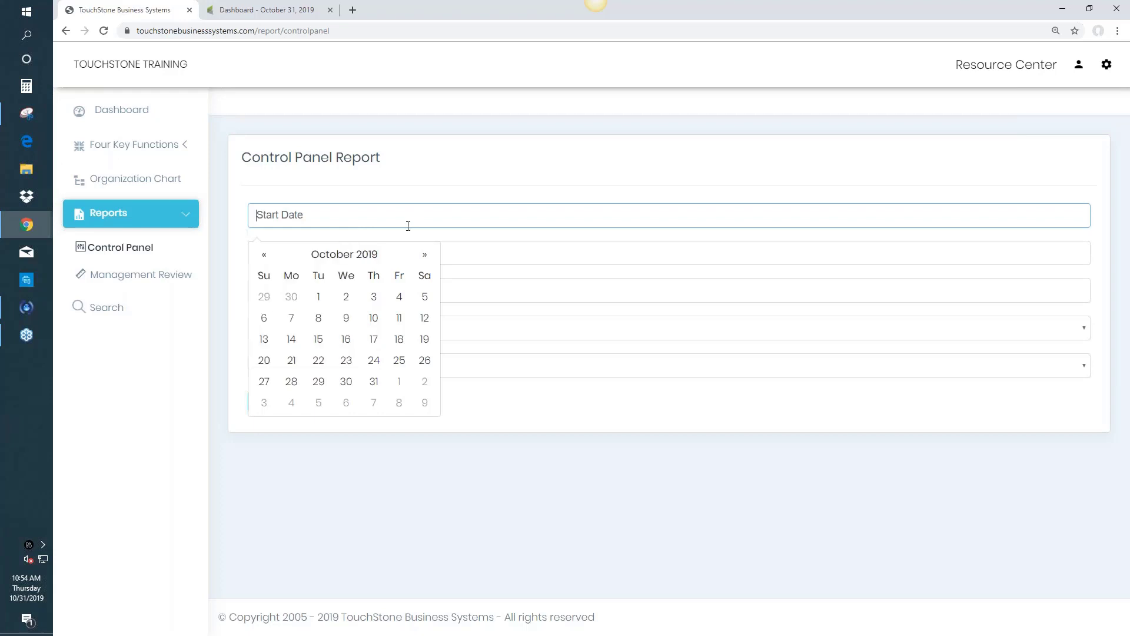
{"action": "left_click", "coordinate": [347, 381]}
{"action": "left_click", "coordinate": [315, 253]}
{"action": "left_click", "coordinate": [518, 267]}
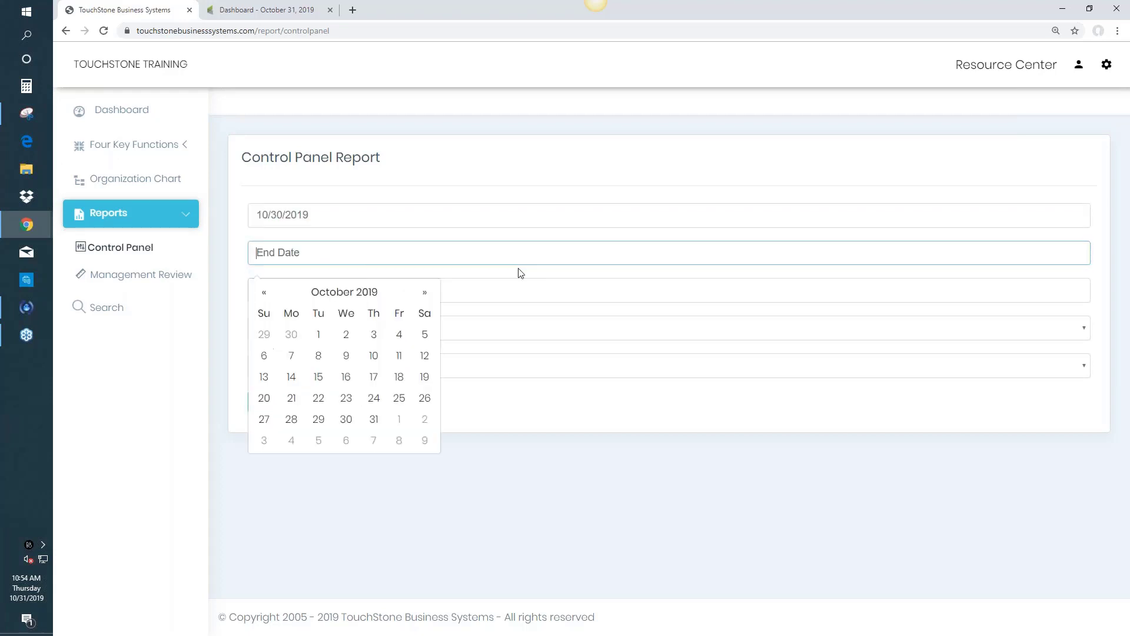
{"action": "left_click", "coordinate": [400, 419]}
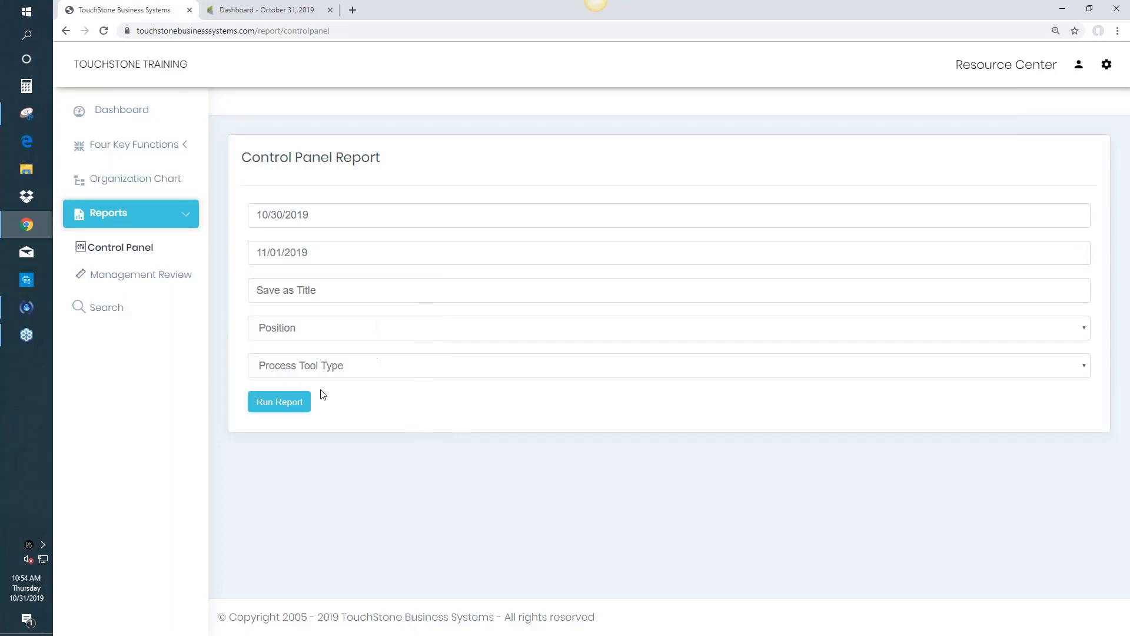
{"action": "left_click", "coordinate": [285, 404]}
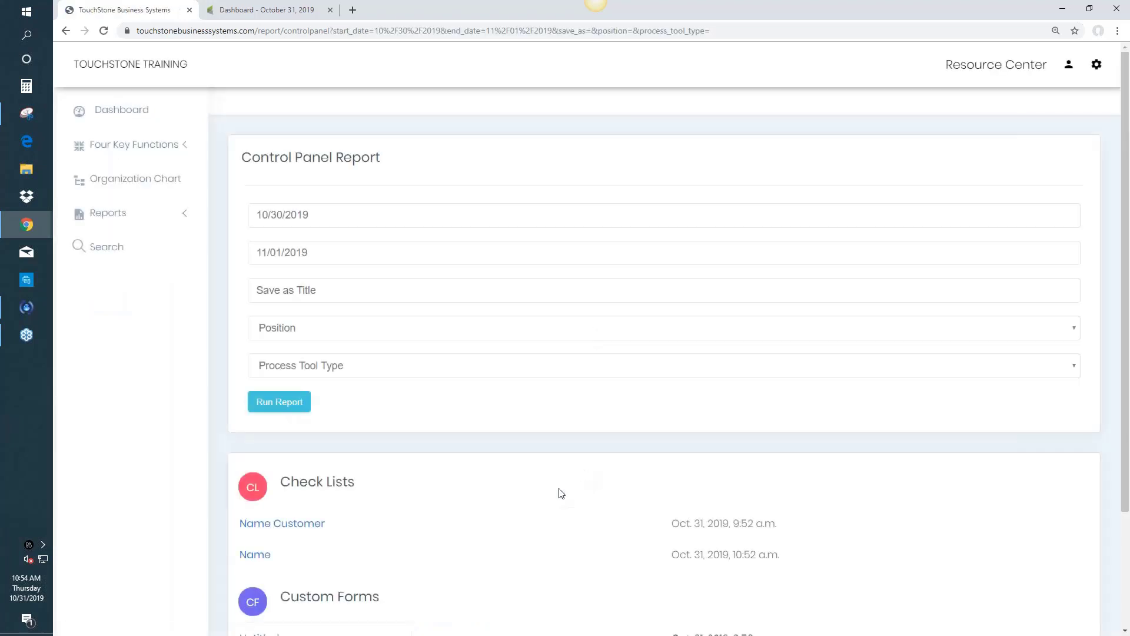
{"action": "scroll", "coordinate": [551, 493], "scroll_direction": "down", "scroll_amount": 3}
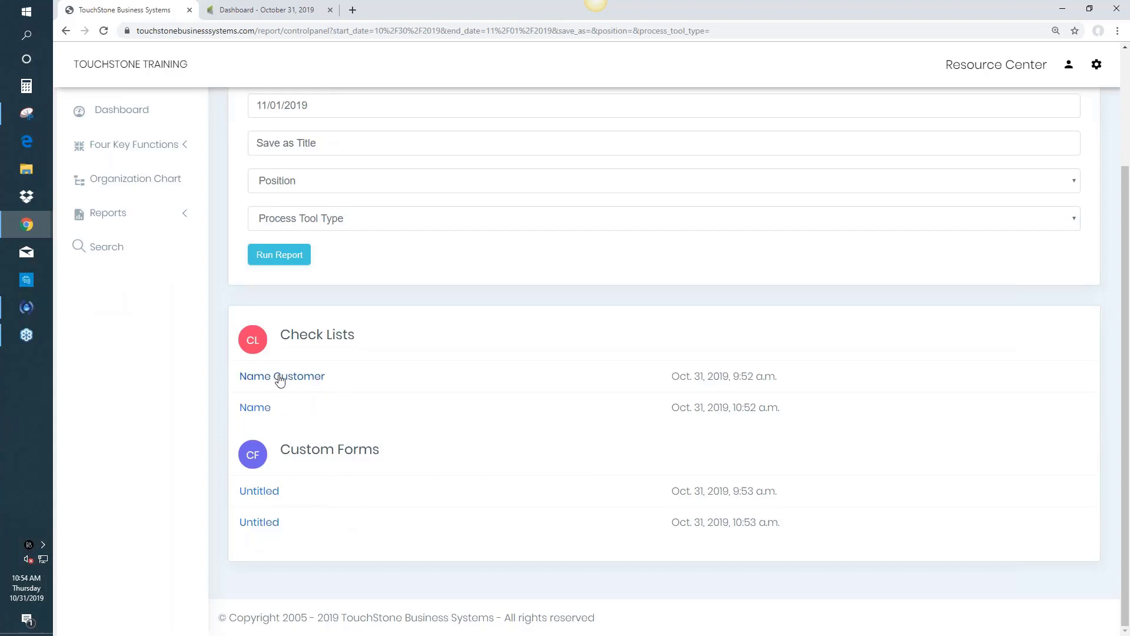
{"action": "scroll", "coordinate": [494, 414], "scroll_direction": "up", "scroll_amount": 1}
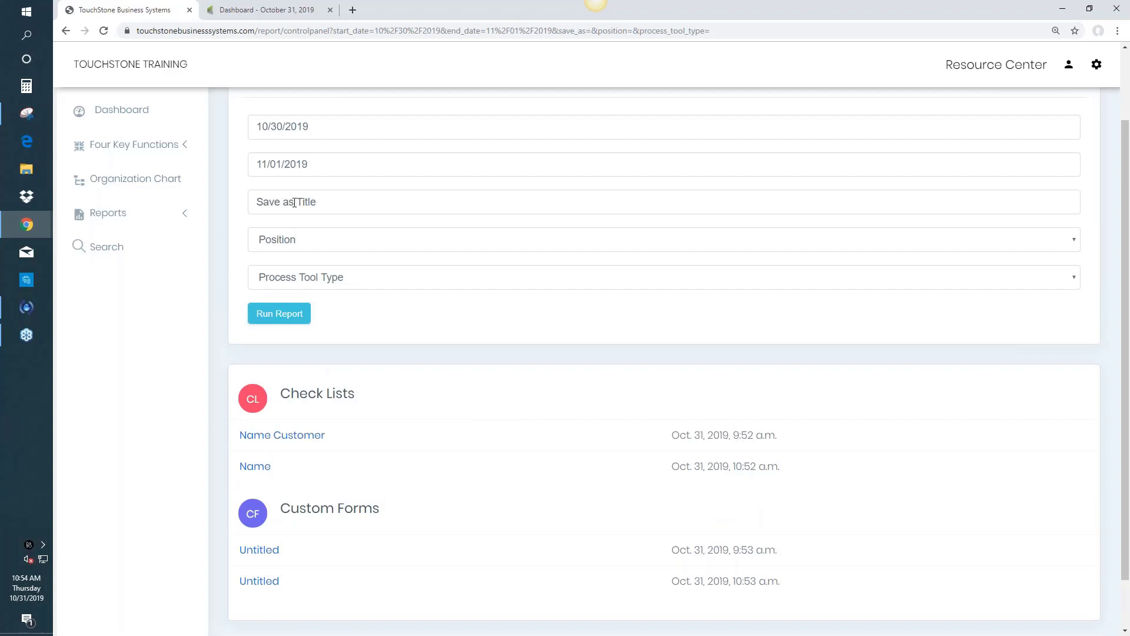
{"action": "scroll", "coordinate": [588, 454], "scroll_direction": "up", "scroll_amount": 2}
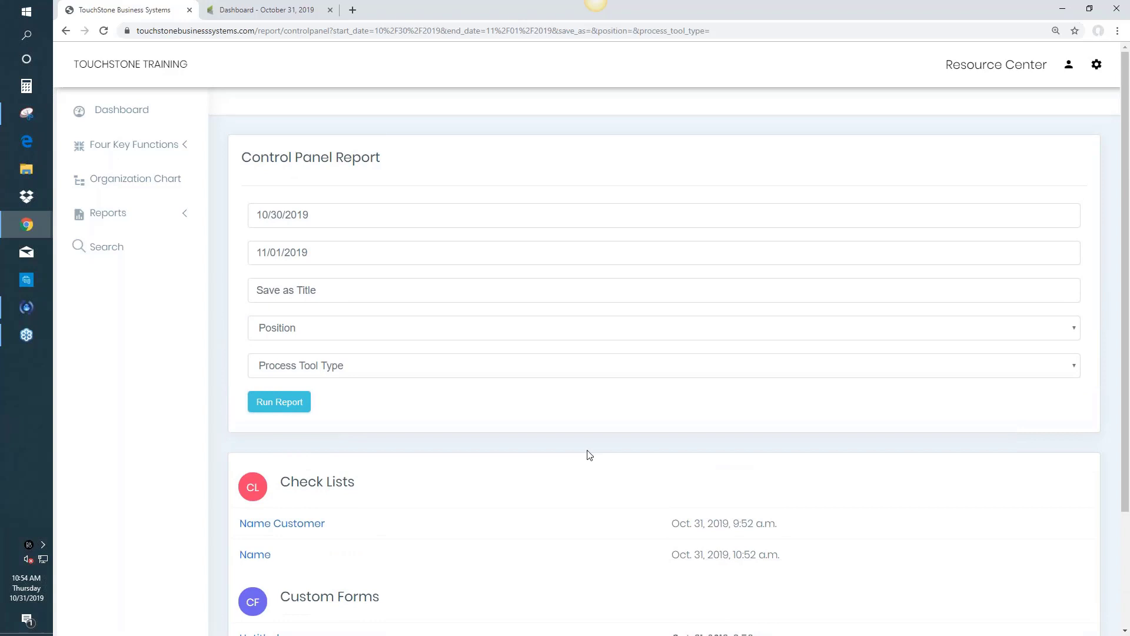
Open the Management Review report and select the first listed employee as its user.
{"action": "left_click", "coordinate": [114, 220]}
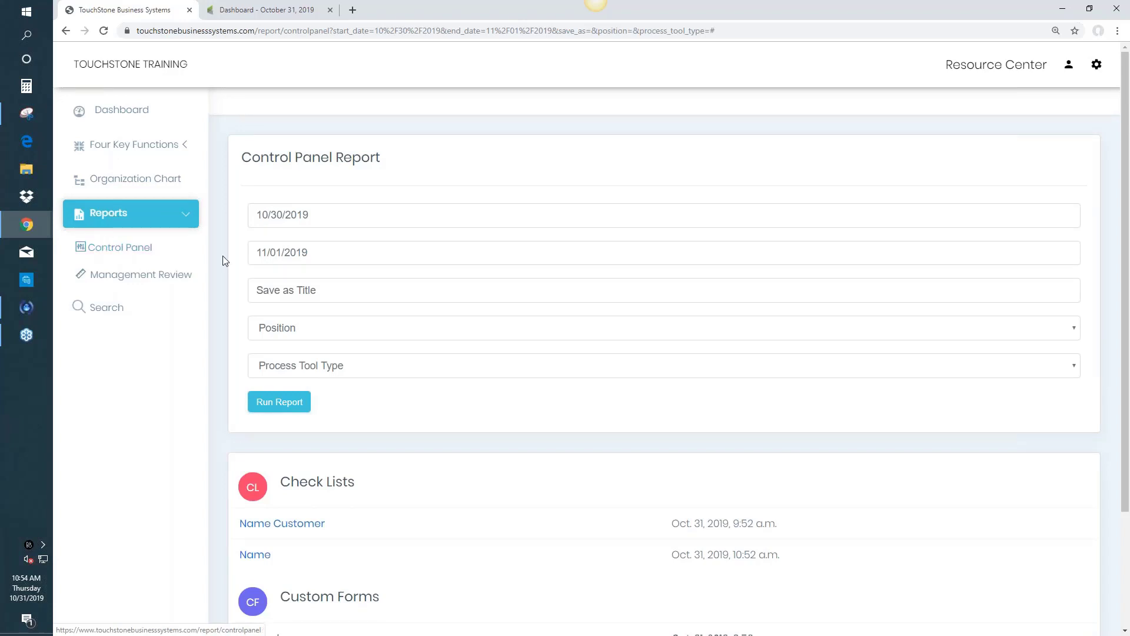
{"action": "left_click", "coordinate": [147, 282]}
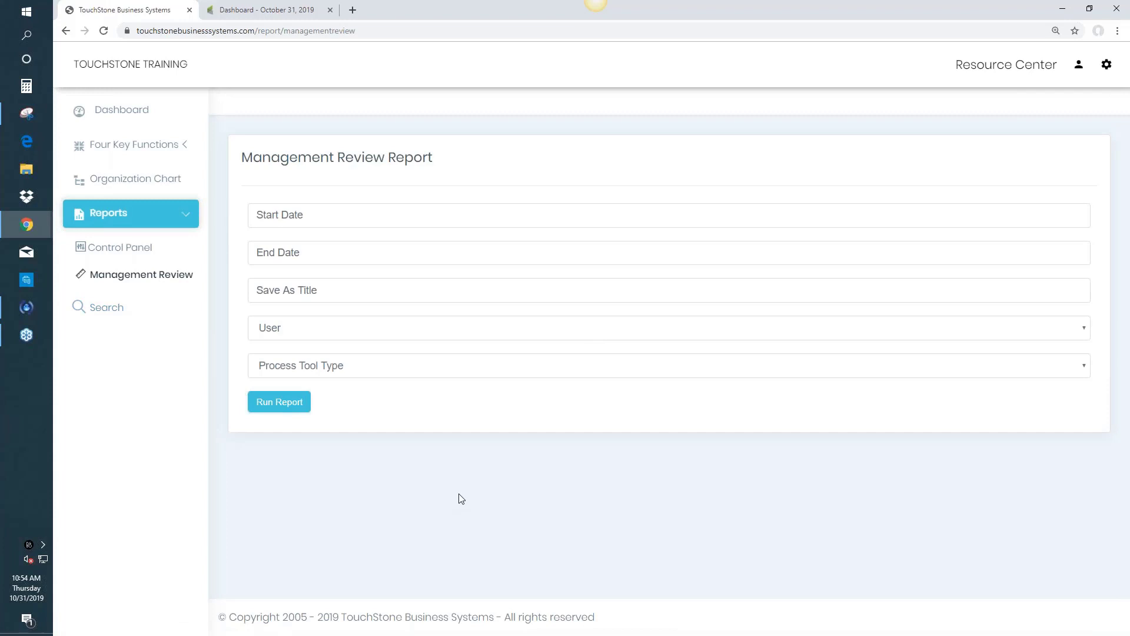
{"action": "left_click", "coordinate": [275, 329]}
{"action": "left_click", "coordinate": [306, 360]}
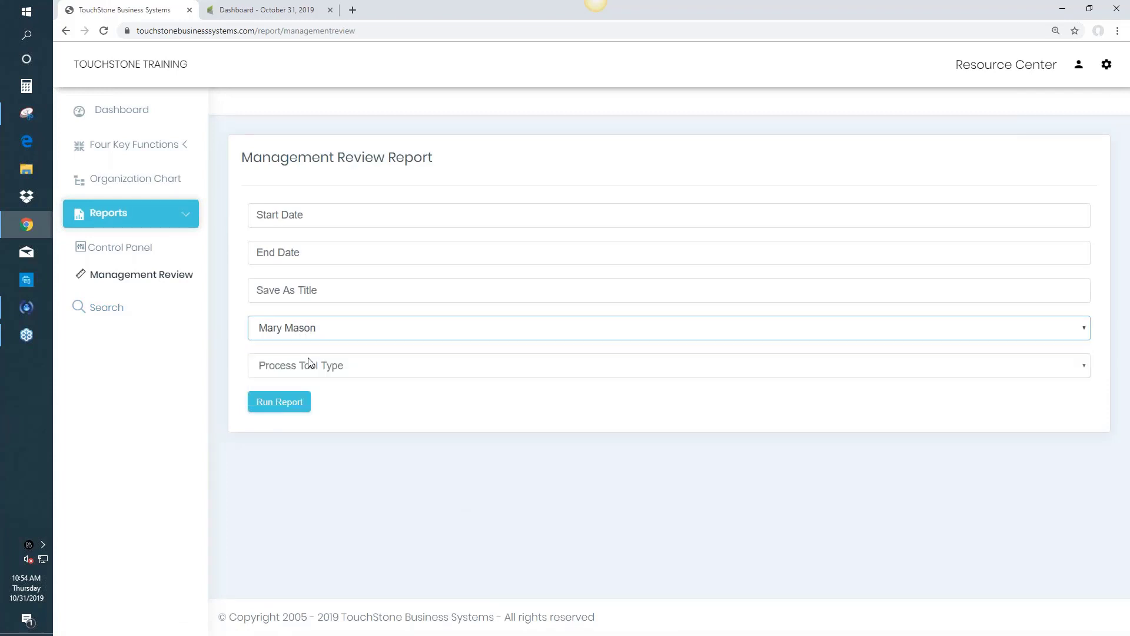
{"action": "left_click", "coordinate": [297, 334]}
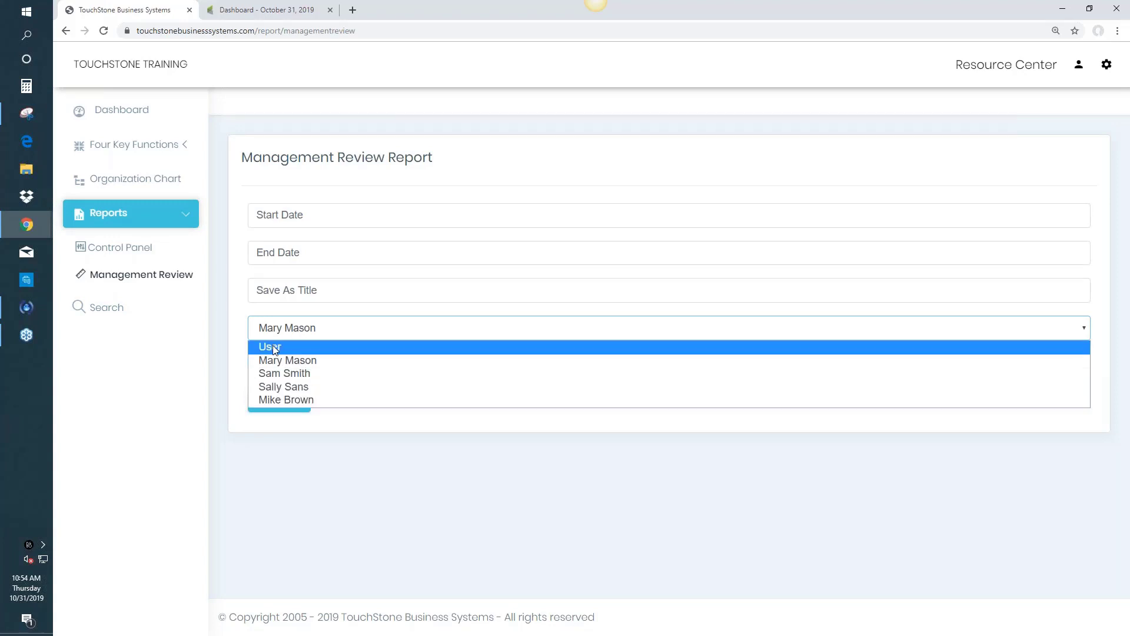
{"action": "left_click", "coordinate": [274, 345]}
{"action": "left_click", "coordinate": [277, 333]}
{"action": "left_click", "coordinate": [291, 361]}
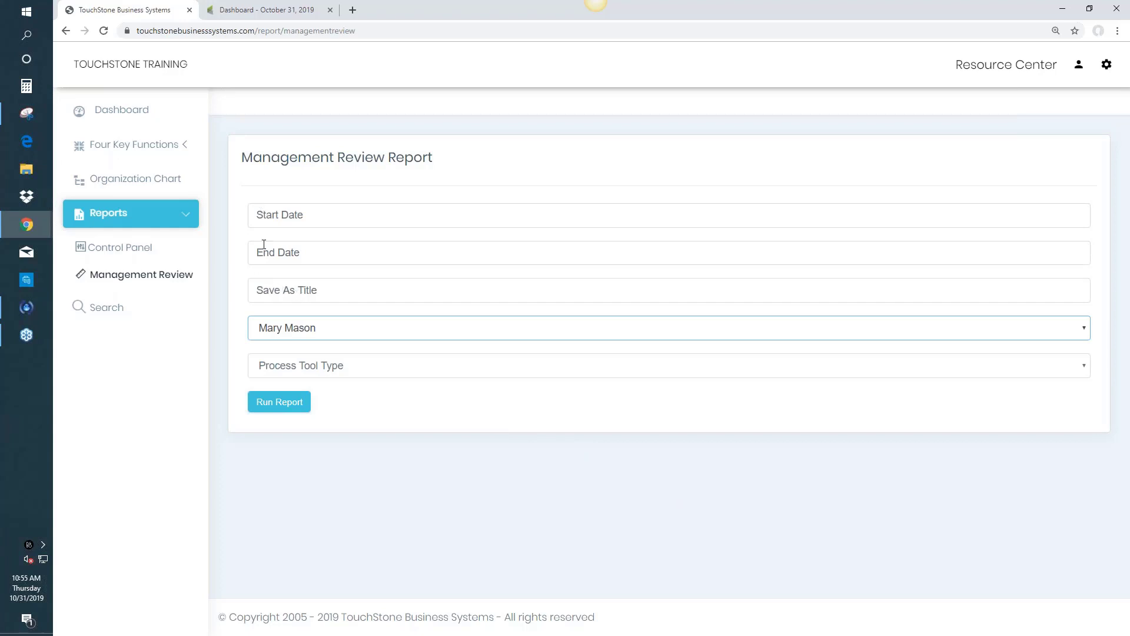
Restrict the report to the Check List process tool type, run it without dates and look through the check lists.
{"action": "left_click", "coordinate": [301, 367]}
{"action": "left_click", "coordinate": [301, 409]}
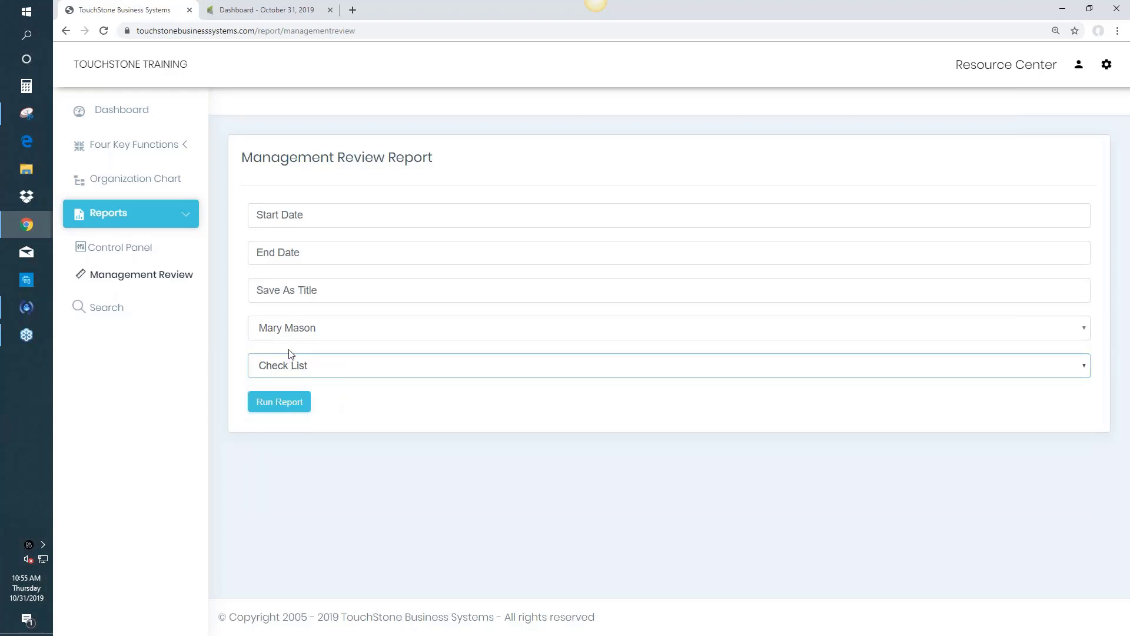
{"action": "left_click", "coordinate": [294, 402]}
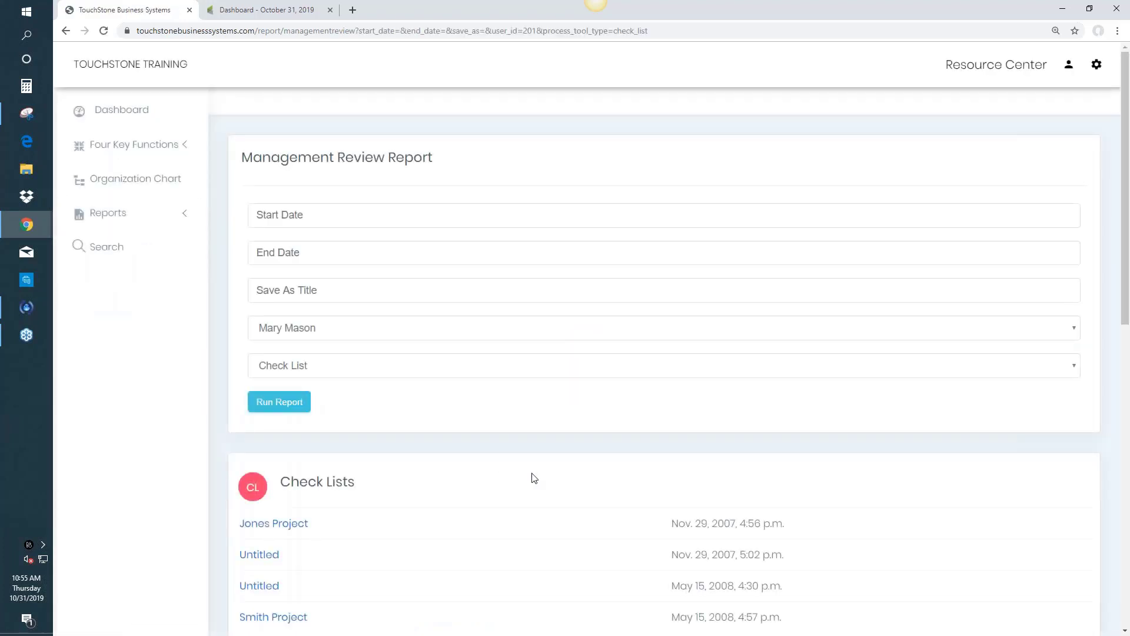
{"action": "scroll", "coordinate": [535, 478], "scroll_direction": "down", "scroll_amount": 2}
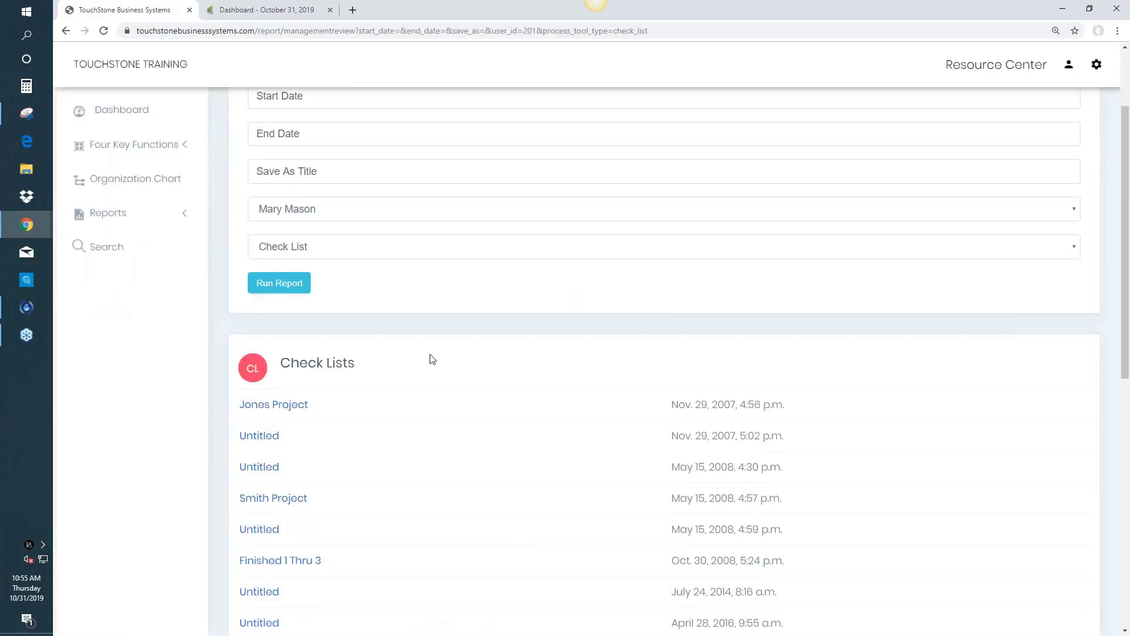
{"action": "scroll", "coordinate": [432, 359], "scroll_direction": "down", "scroll_amount": 2}
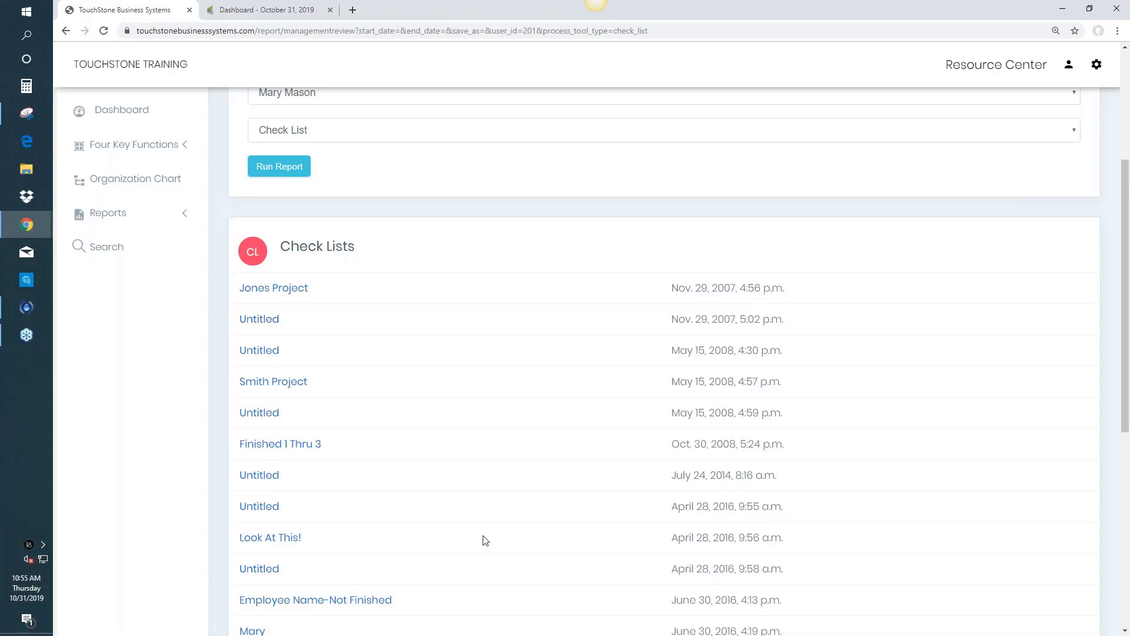
{"action": "scroll", "coordinate": [483, 537], "scroll_direction": "down", "scroll_amount": 5}
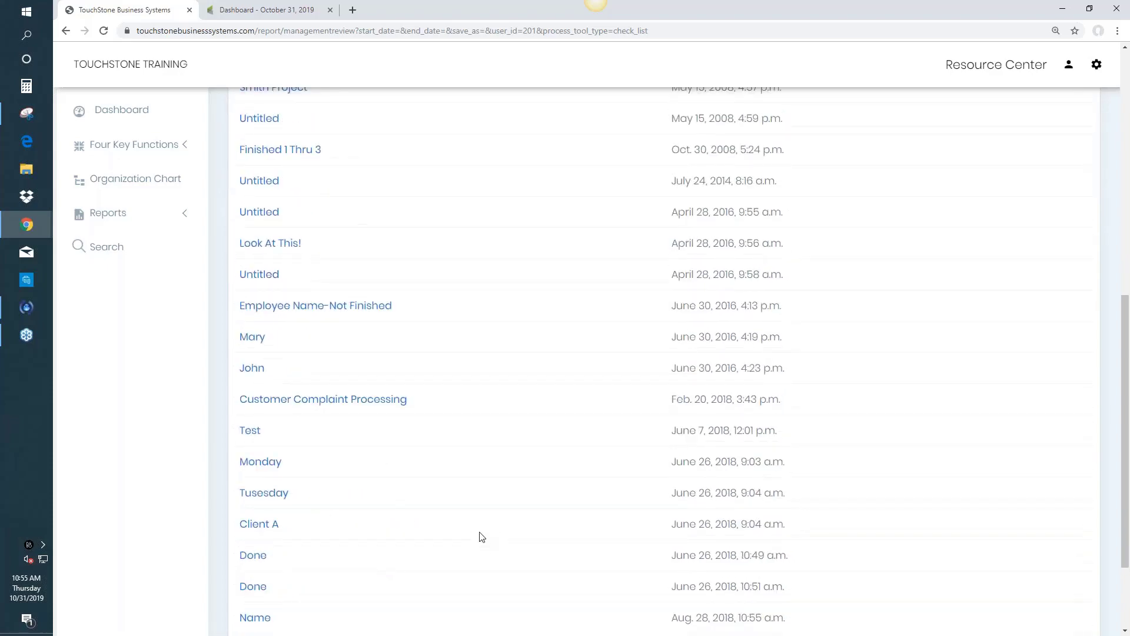
{"action": "scroll", "coordinate": [482, 536], "scroll_direction": "up", "scroll_amount": 4}
{"action": "scroll", "coordinate": [542, 379], "scroll_direction": "up", "scroll_amount": 3}
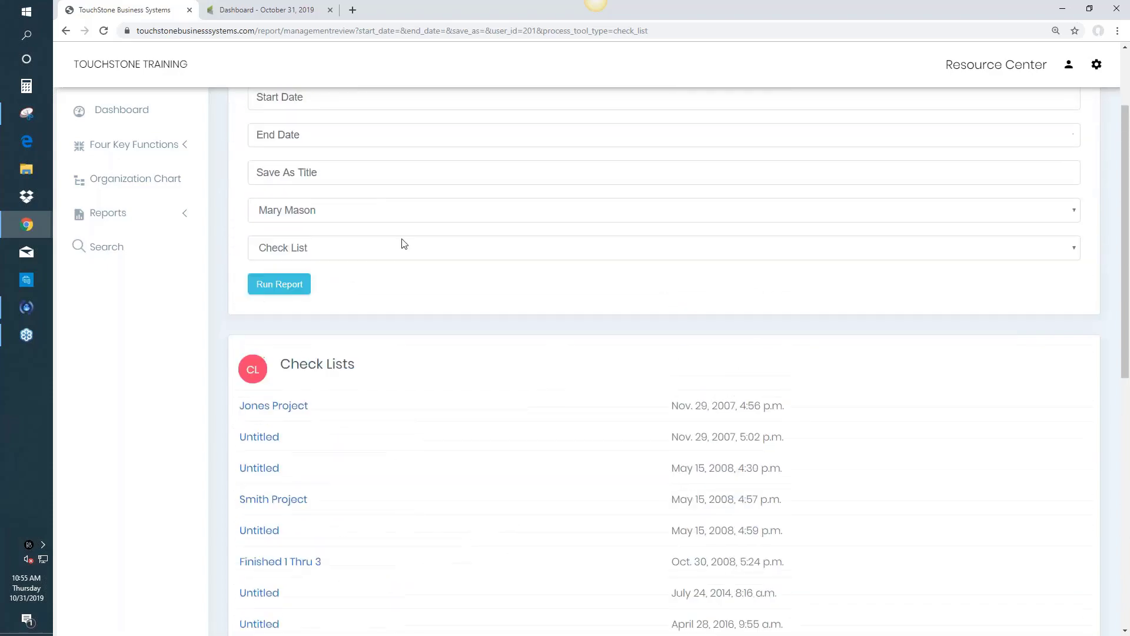
{"action": "scroll", "coordinate": [416, 542], "scroll_direction": "up", "scroll_amount": 2}
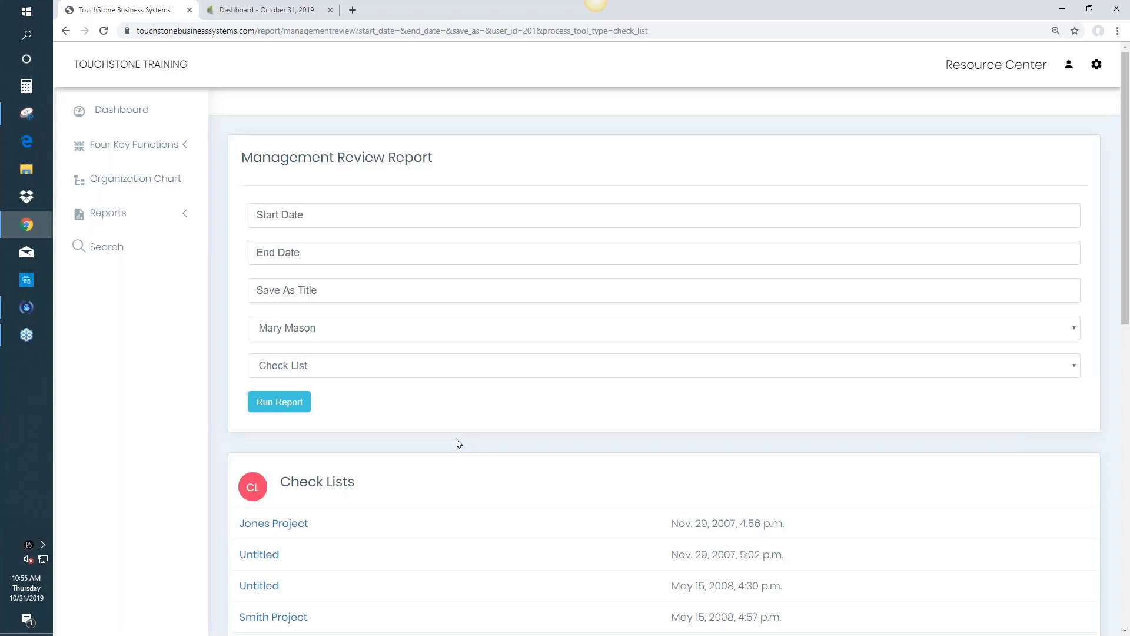
Set the report's start date to 10/21/2019 and end date to 10/31/2019, and run it again.
{"action": "left_click", "coordinate": [273, 216]}
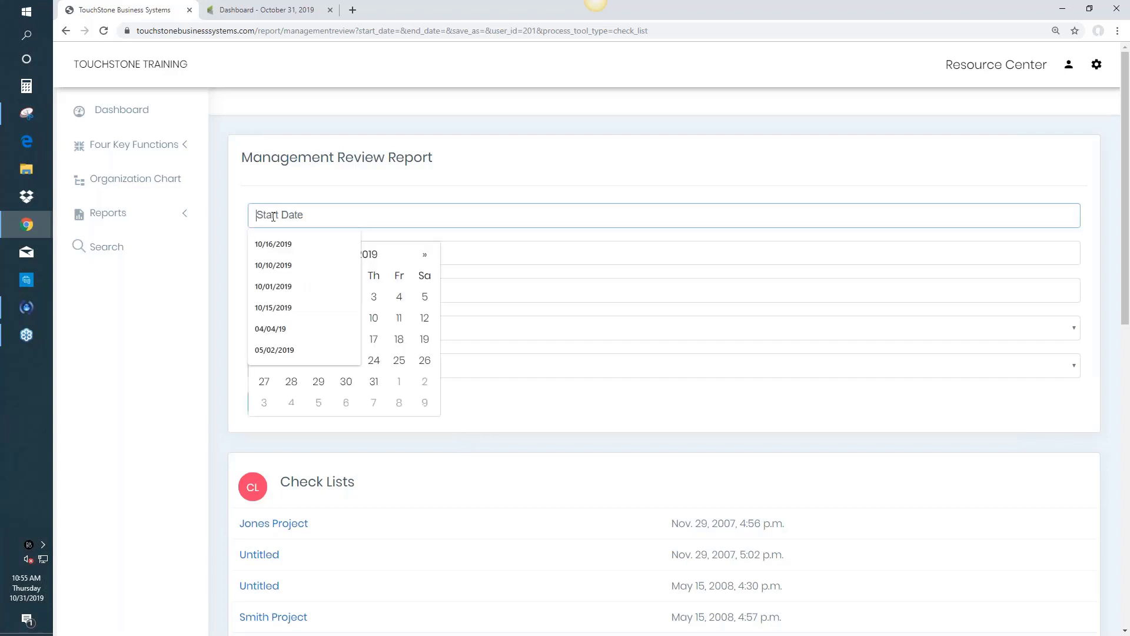
{"action": "left_click", "coordinate": [411, 217]}
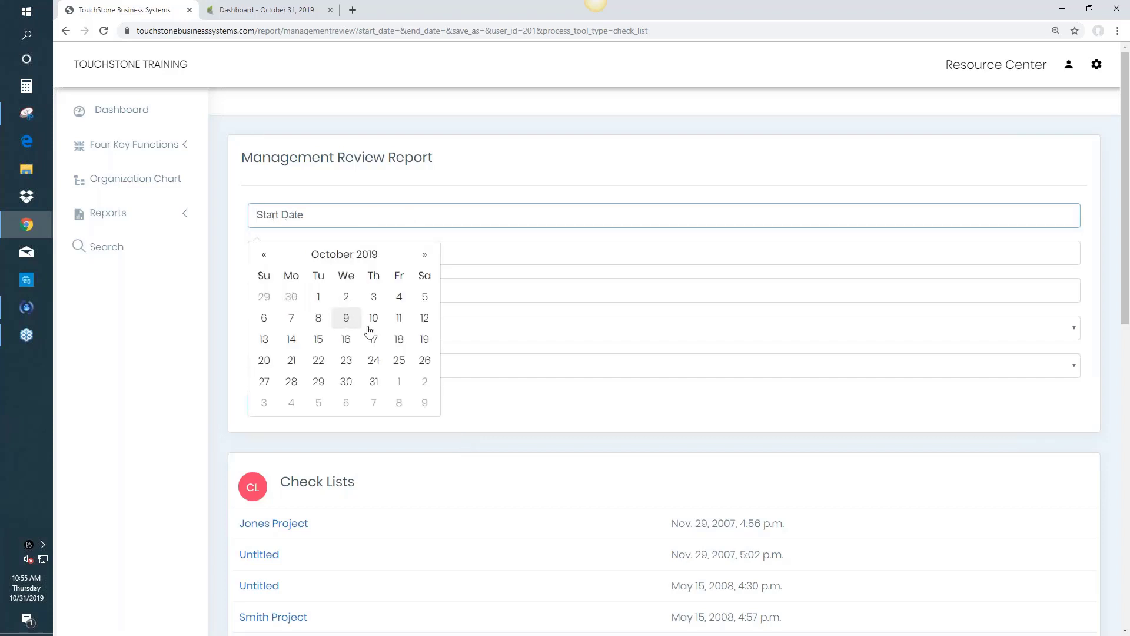
{"action": "left_click", "coordinate": [291, 361]}
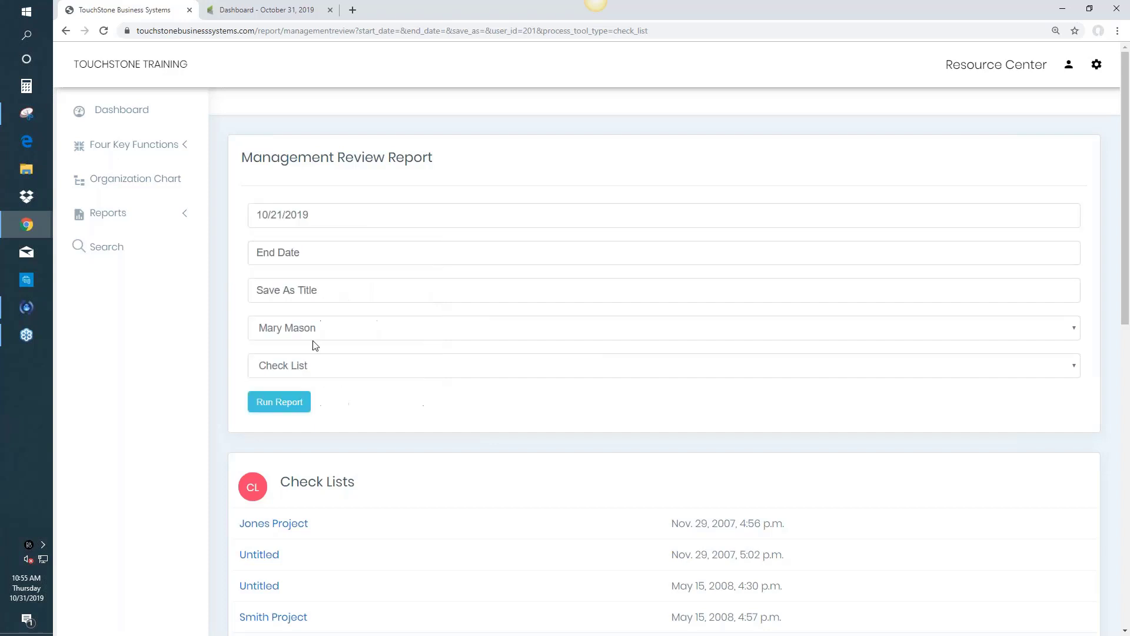
{"action": "left_click", "coordinate": [308, 257]}
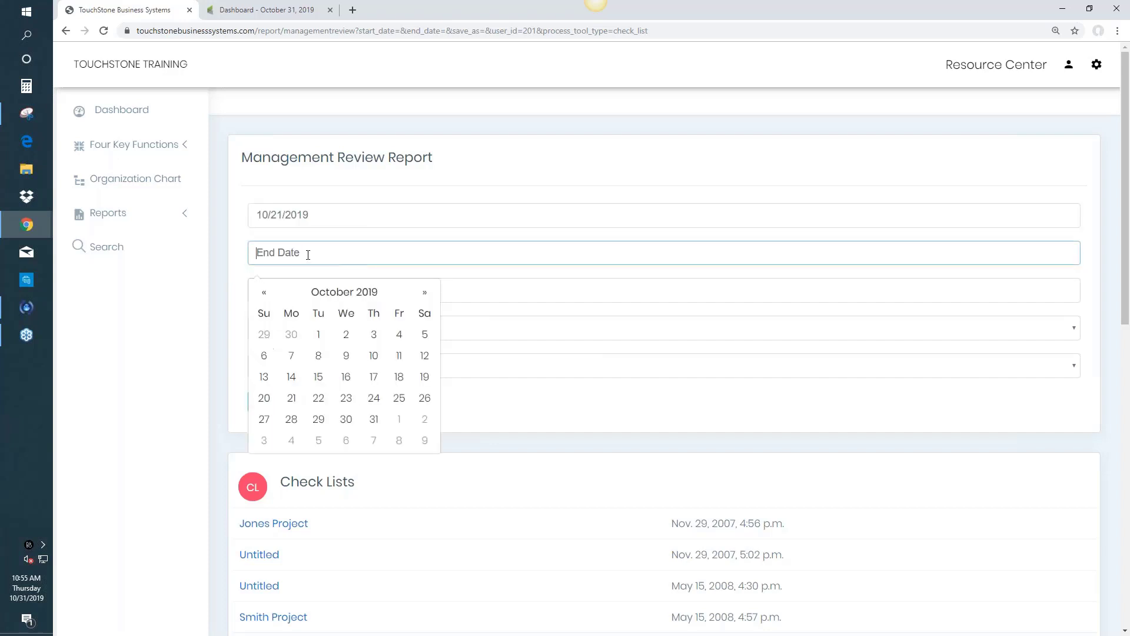
{"action": "left_click", "coordinate": [376, 421]}
{"action": "left_click", "coordinate": [282, 405]}
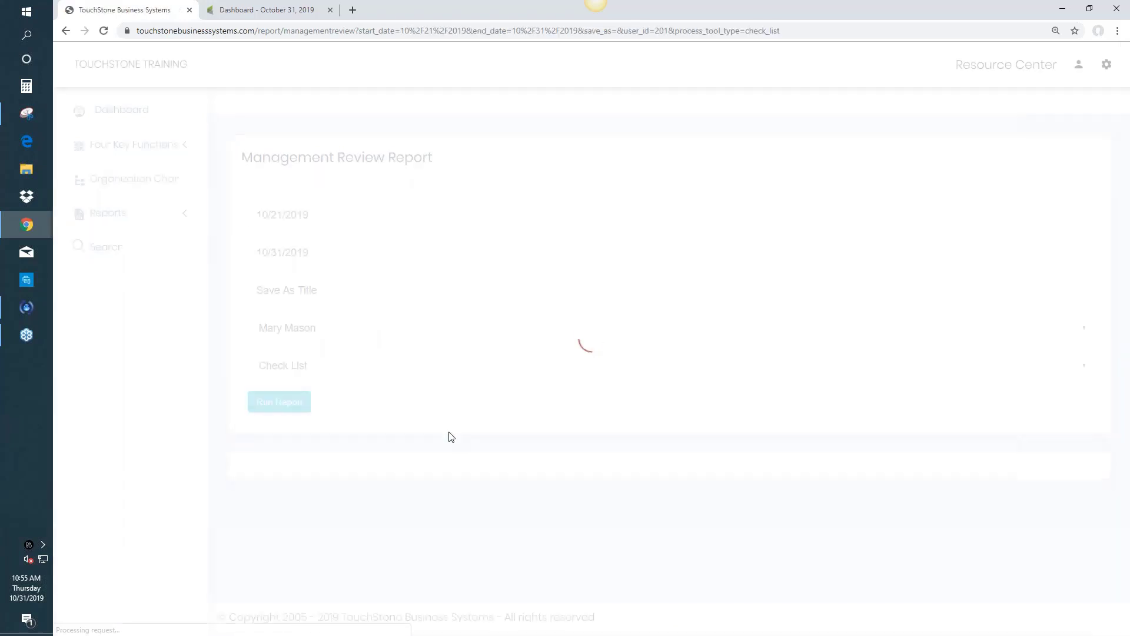
Clear the report's user filter and rerun it for all users.
{"action": "left_click", "coordinate": [300, 328]}
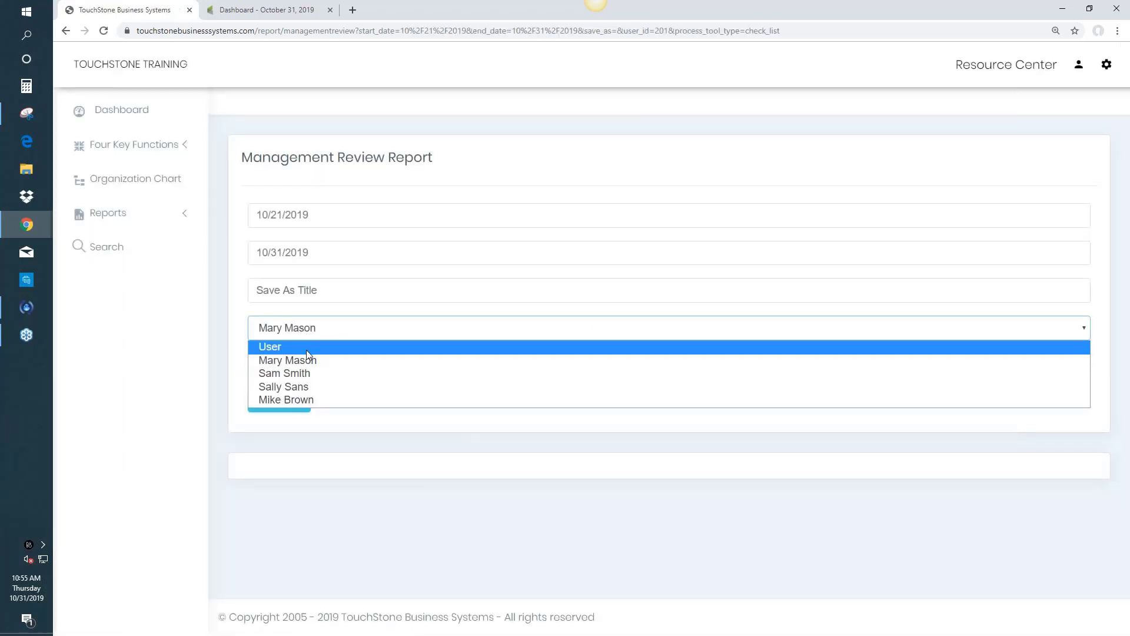
{"action": "left_click", "coordinate": [306, 347]}
{"action": "left_click", "coordinate": [291, 406]}
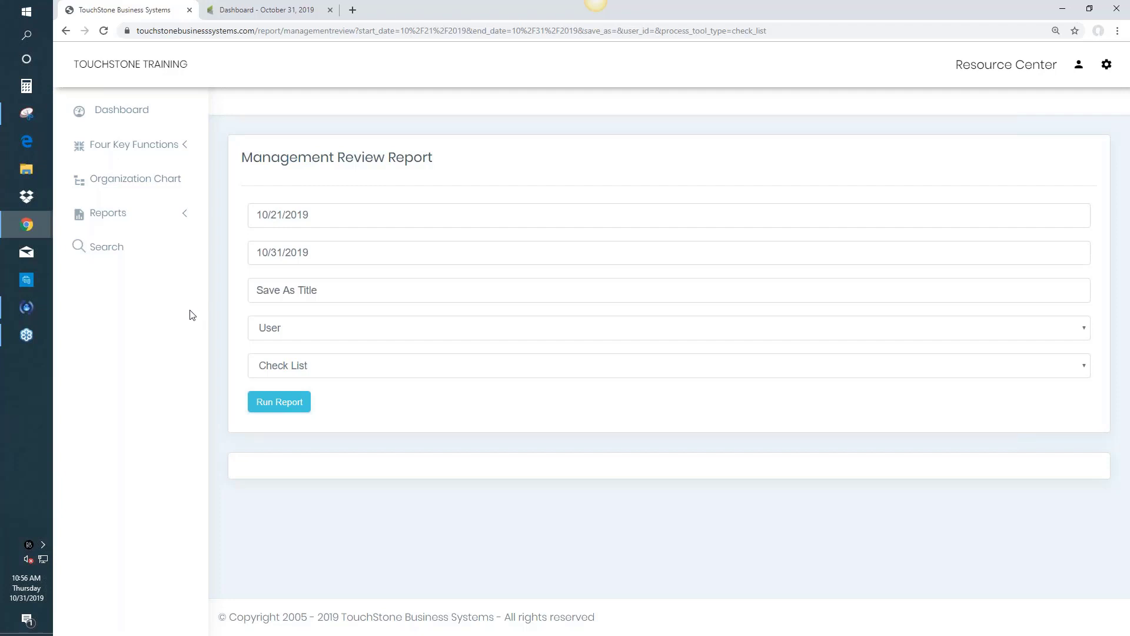
Return to the dashboard and open the Manager of Administration & Finance responsibilities.
{"action": "left_click", "coordinate": [123, 114]}
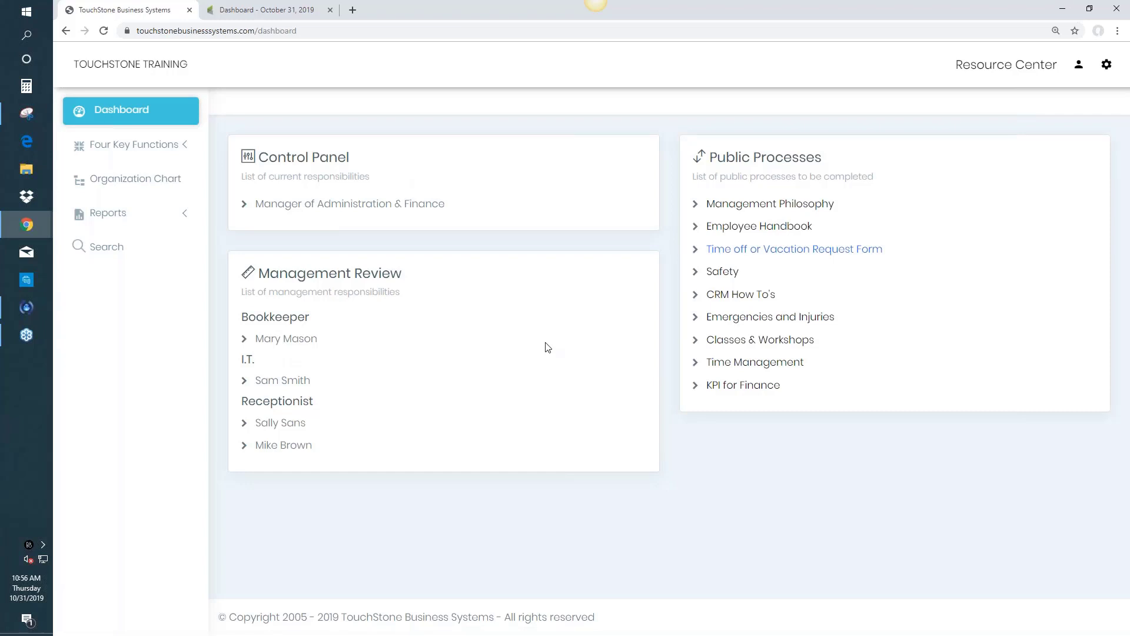
{"action": "left_click", "coordinate": [383, 205]}
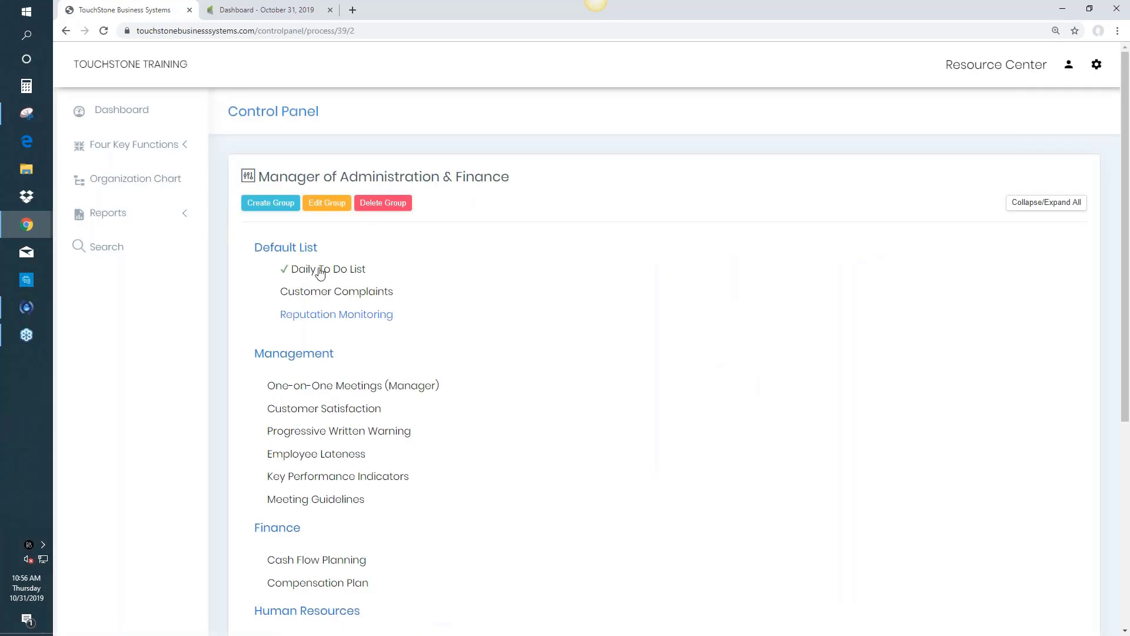
Open the Daily to do List check list under the Daily To Do List process and look through its tasks.
{"action": "left_click", "coordinate": [323, 271]}
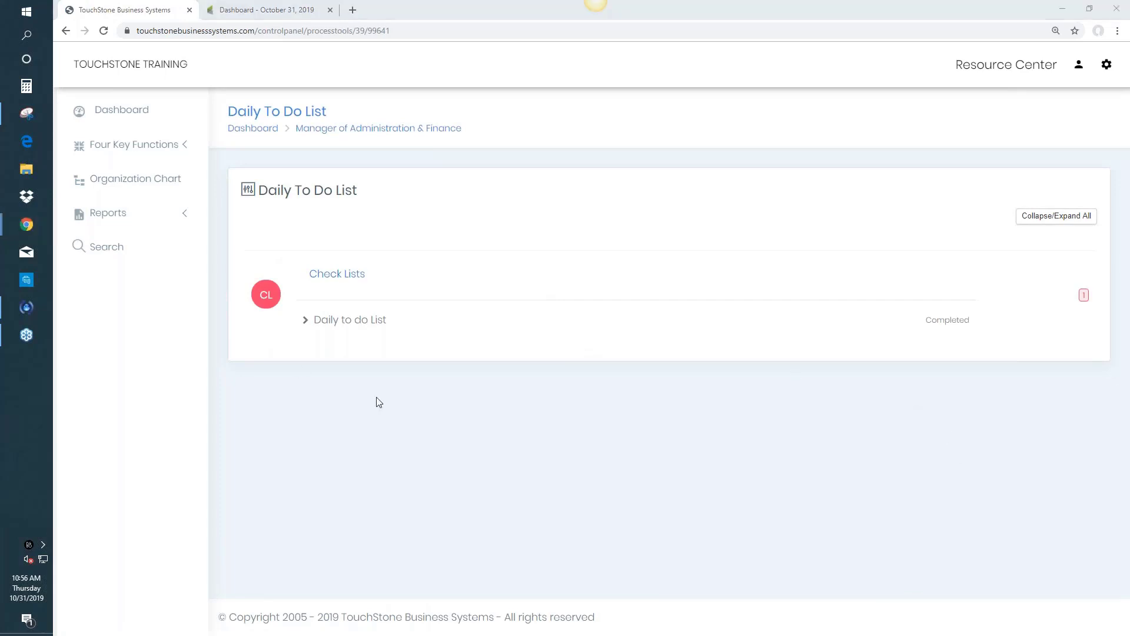
{"action": "left_click", "coordinate": [341, 321]}
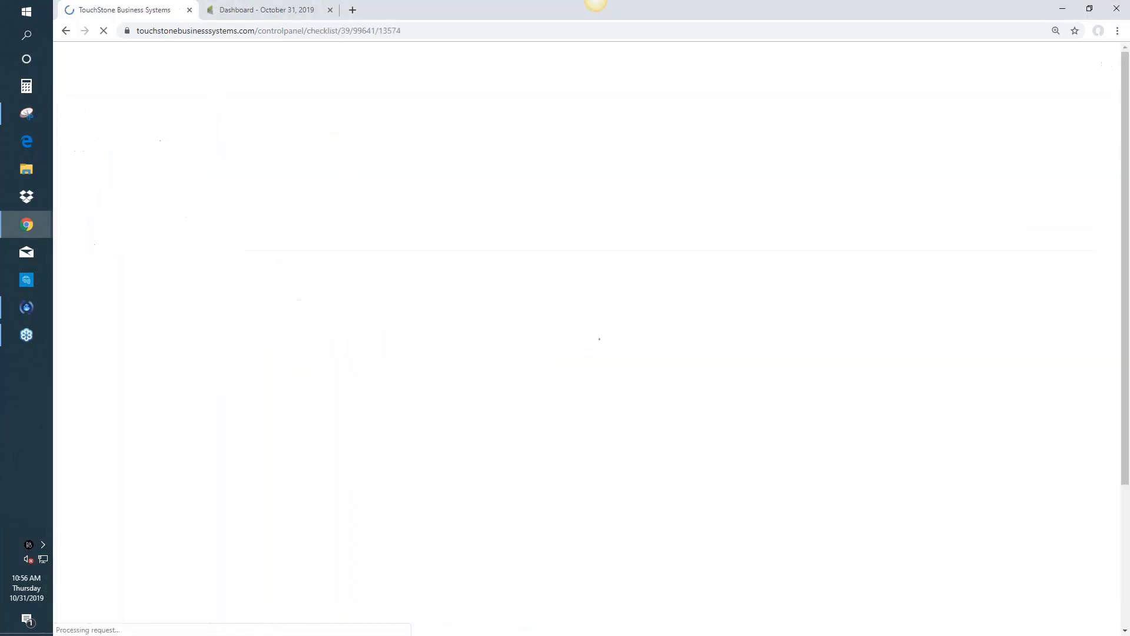
{"action": "scroll", "coordinate": [704, 388], "scroll_direction": "down", "scroll_amount": 2}
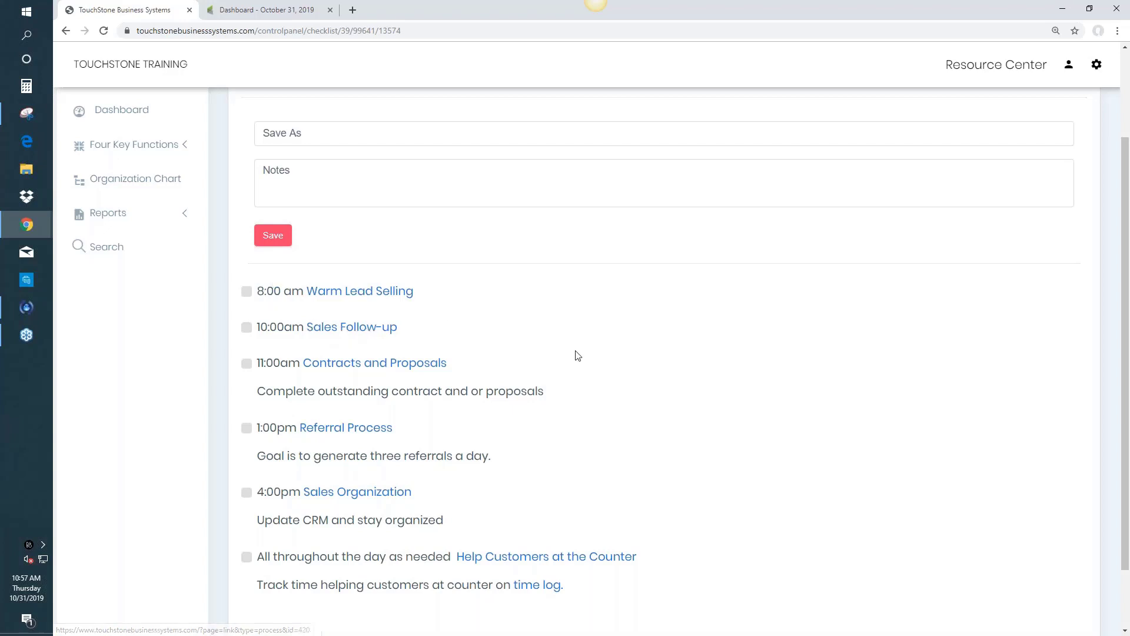
{"action": "scroll", "coordinate": [372, 192], "scroll_direction": "up", "scroll_amount": 2}
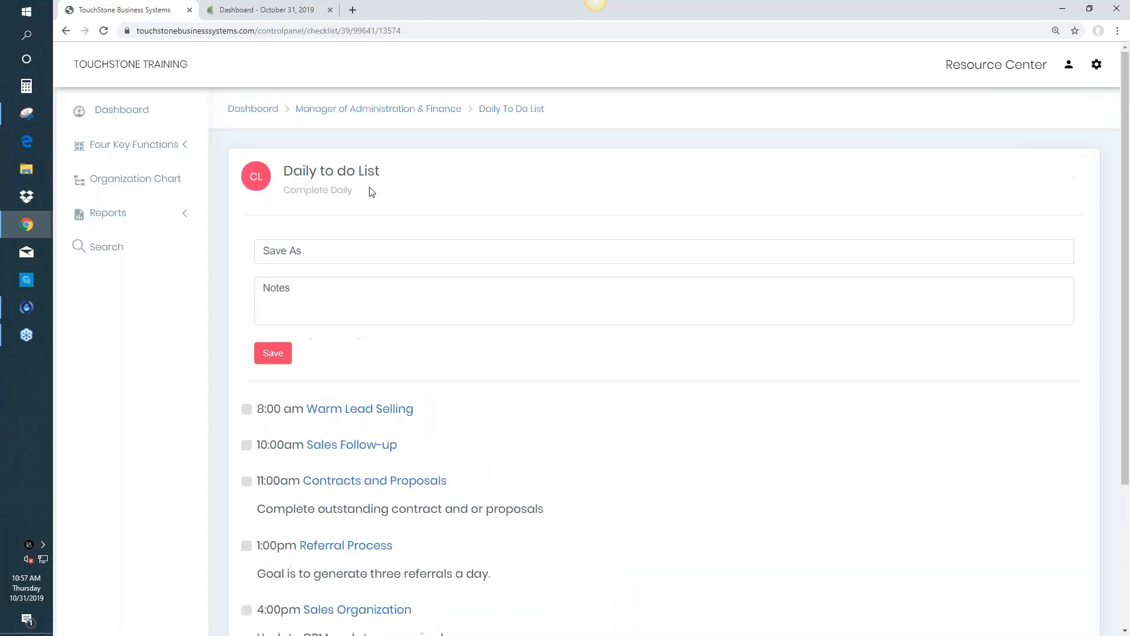
Mark the 8:00 am, 10:00am, 11:00am, 1:00pm and 4:00pm tasks of the Daily to do List as done and save the check list.
{"action": "left_click", "coordinate": [246, 410]}
{"action": "left_click", "coordinate": [247, 445]}
{"action": "left_click", "coordinate": [246, 481]}
{"action": "left_click", "coordinate": [246, 546]}
{"action": "left_click", "coordinate": [247, 610]}
{"action": "left_click", "coordinate": [288, 353]}
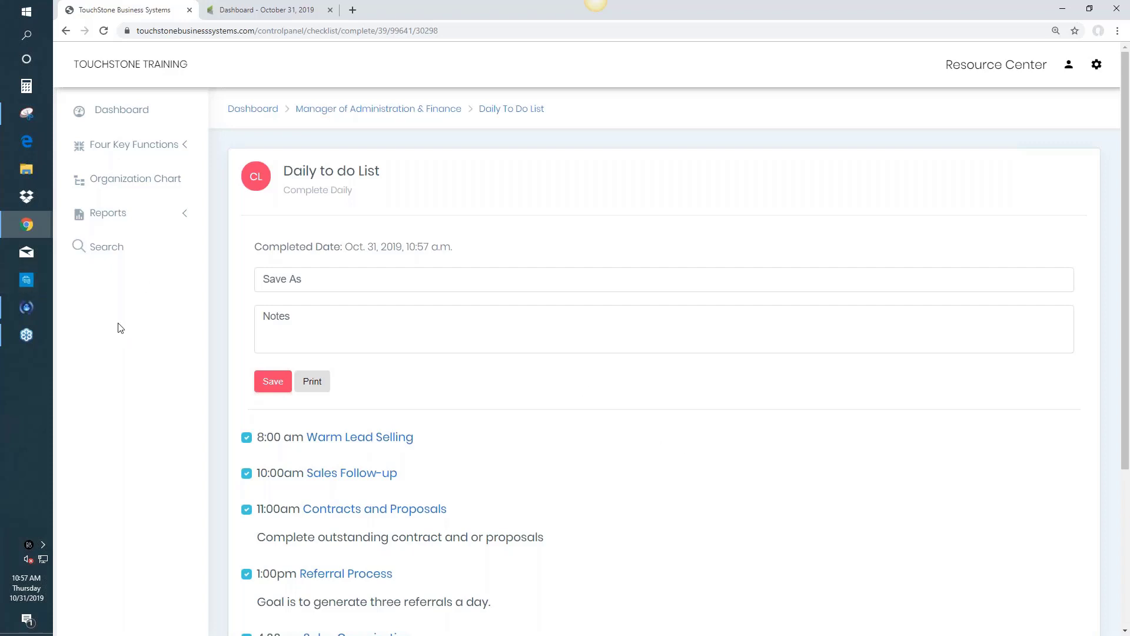
Open the "DOING" The Business function and move Customer Satisfaction directly below Reputation Monitoring in the Client Service group.
{"action": "left_click", "coordinate": [148, 145]}
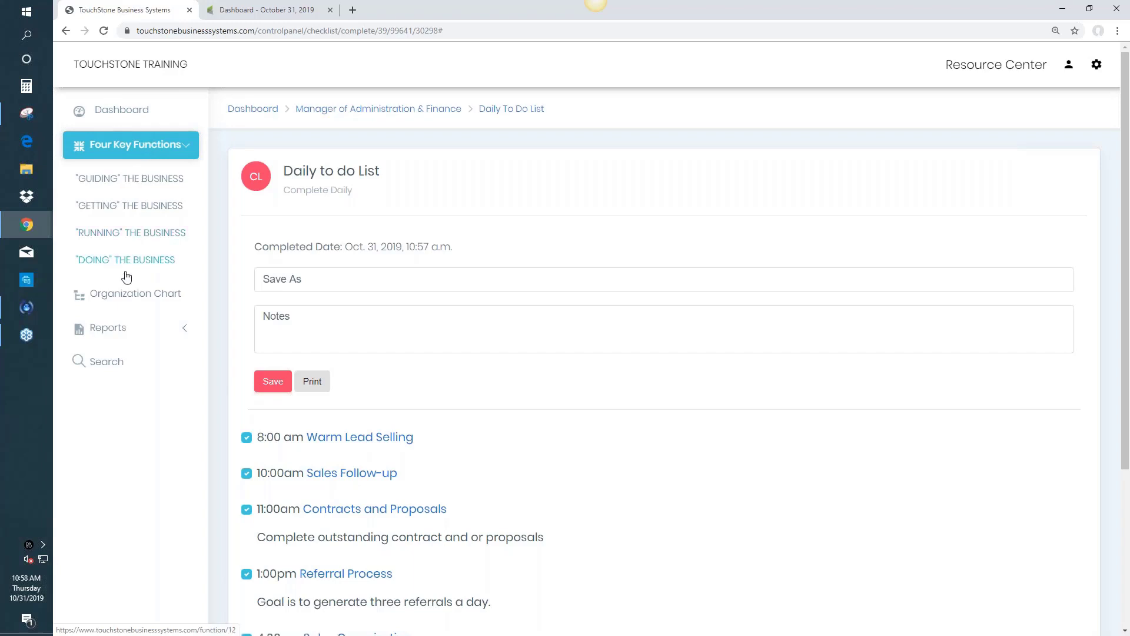
{"action": "left_click", "coordinate": [143, 265]}
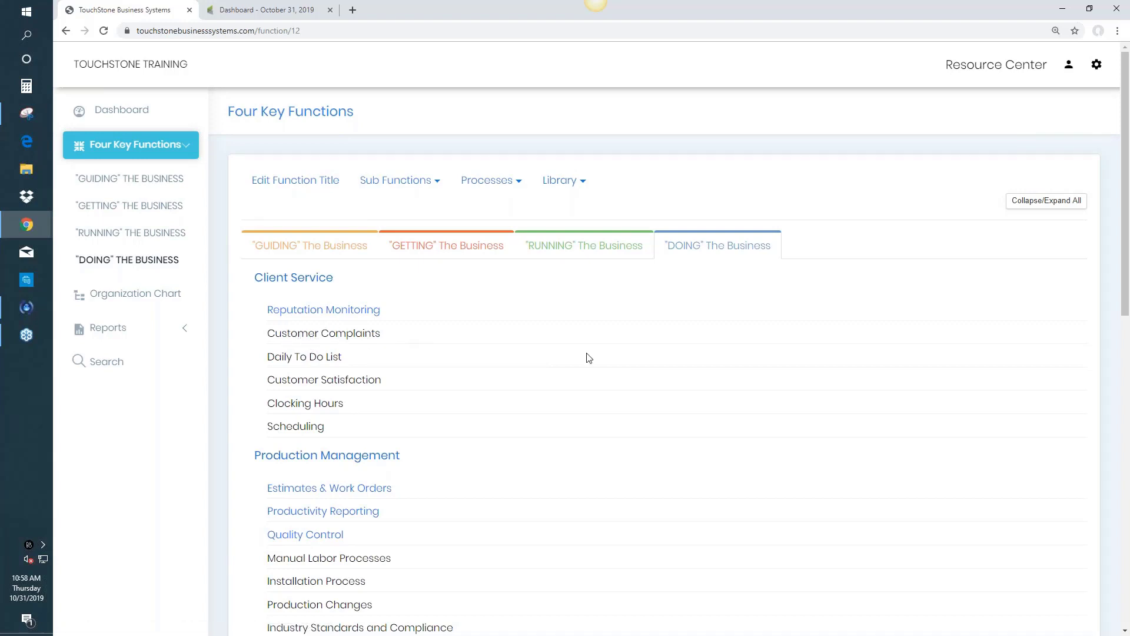
{"action": "left_click_drag", "start_coordinate": [366, 381], "coordinate": [376, 327]}
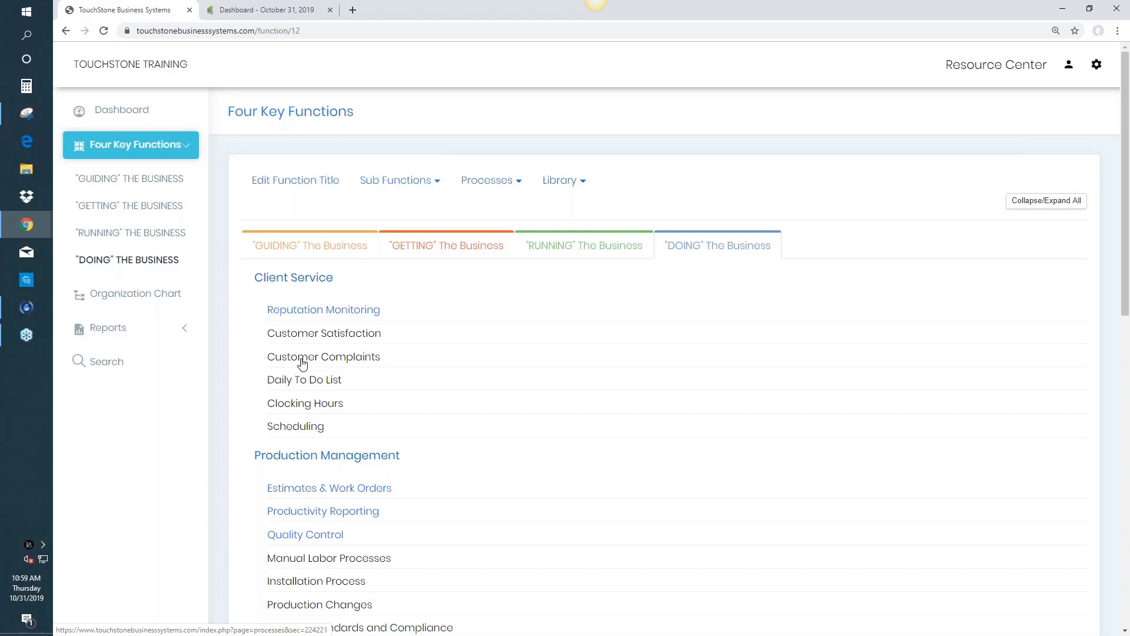
Open the Customer Satisfaction process and read through its Client Satisfaction Statistic Examples document.
{"action": "left_click", "coordinate": [339, 341]}
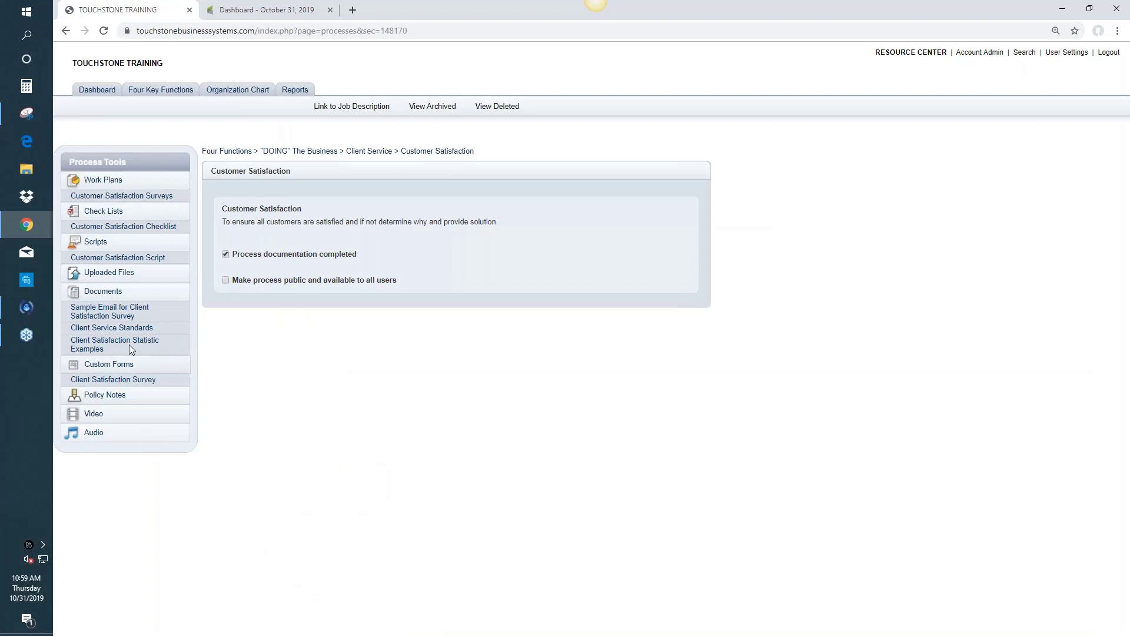
{"action": "left_click", "coordinate": [112, 380]}
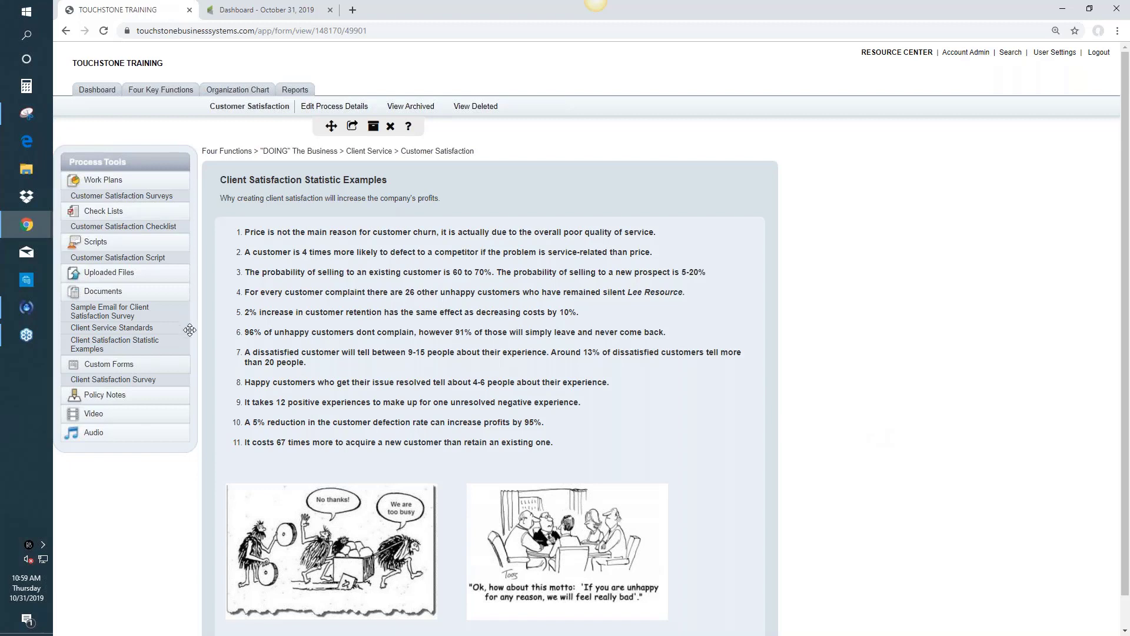
{"action": "scroll", "coordinate": [852, 463], "scroll_direction": "down", "scroll_amount": 1}
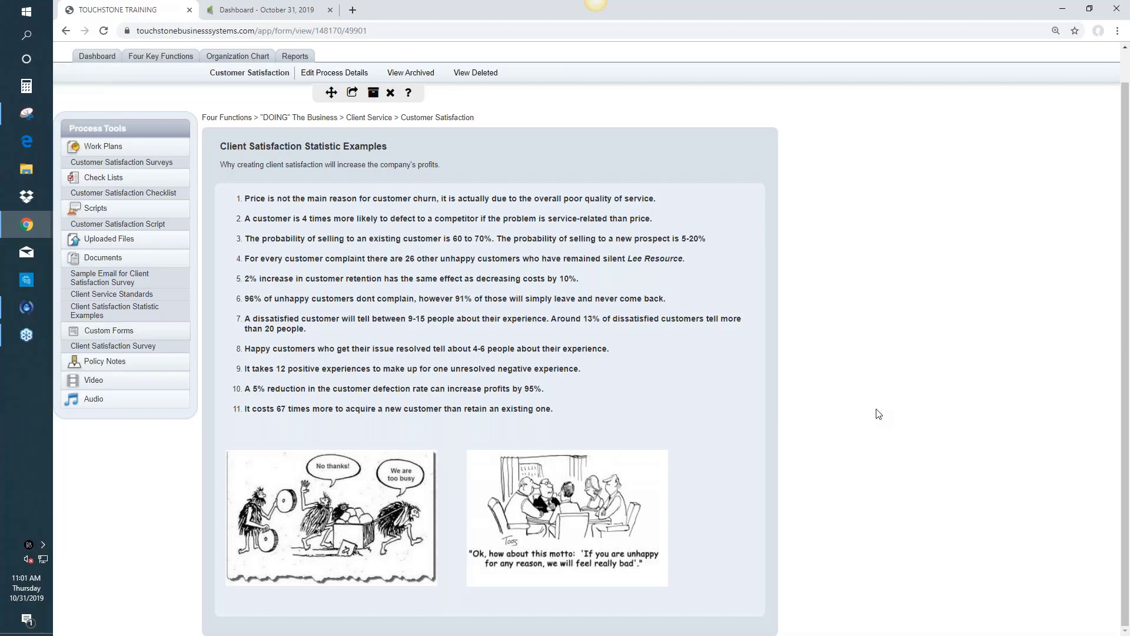
Review the Customer Satisfaction Surveys work plan and the whole Client Satisfaction Survey form, and reopen the statistic examples document.
{"action": "left_click", "coordinate": [156, 167]}
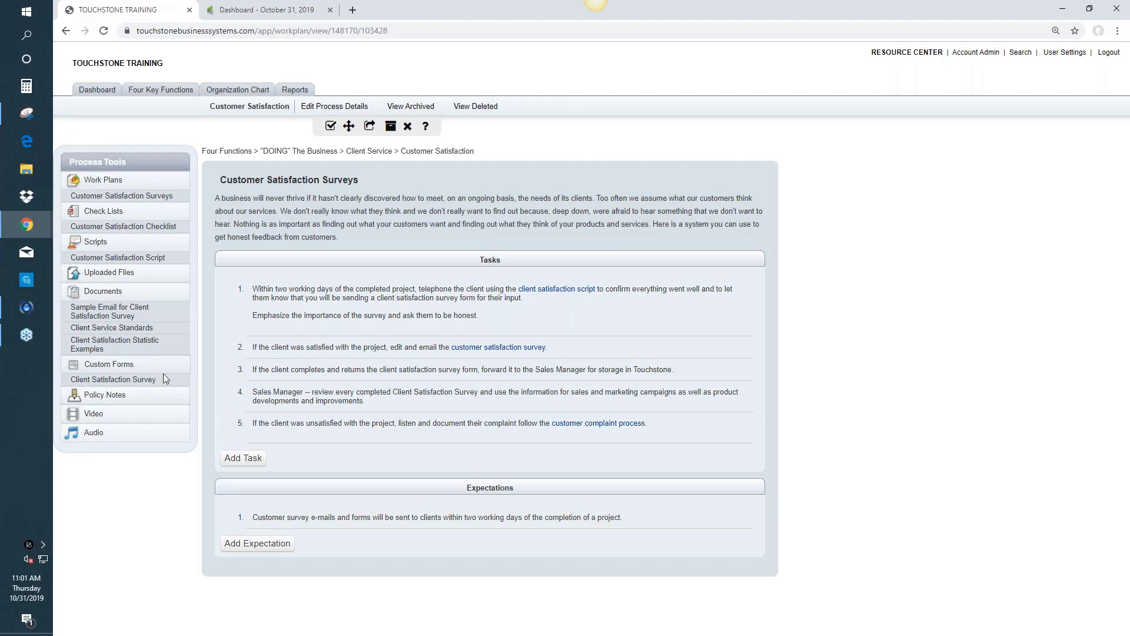
{"action": "left_click", "coordinate": [134, 381]}
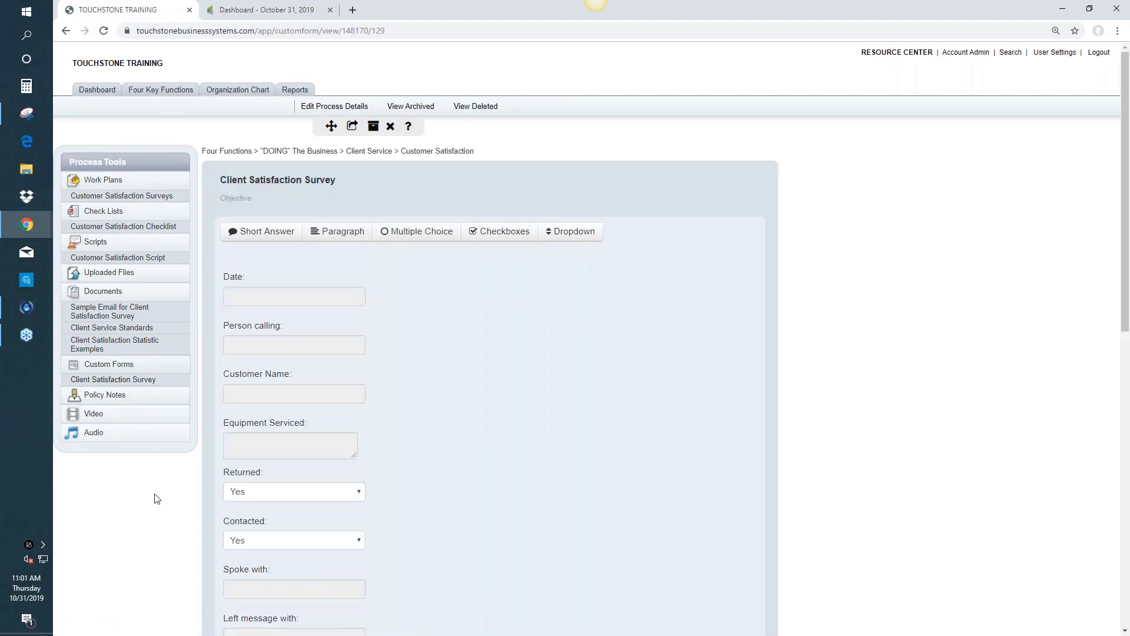
{"action": "scroll", "coordinate": [157, 499], "scroll_direction": "down", "scroll_amount": 5}
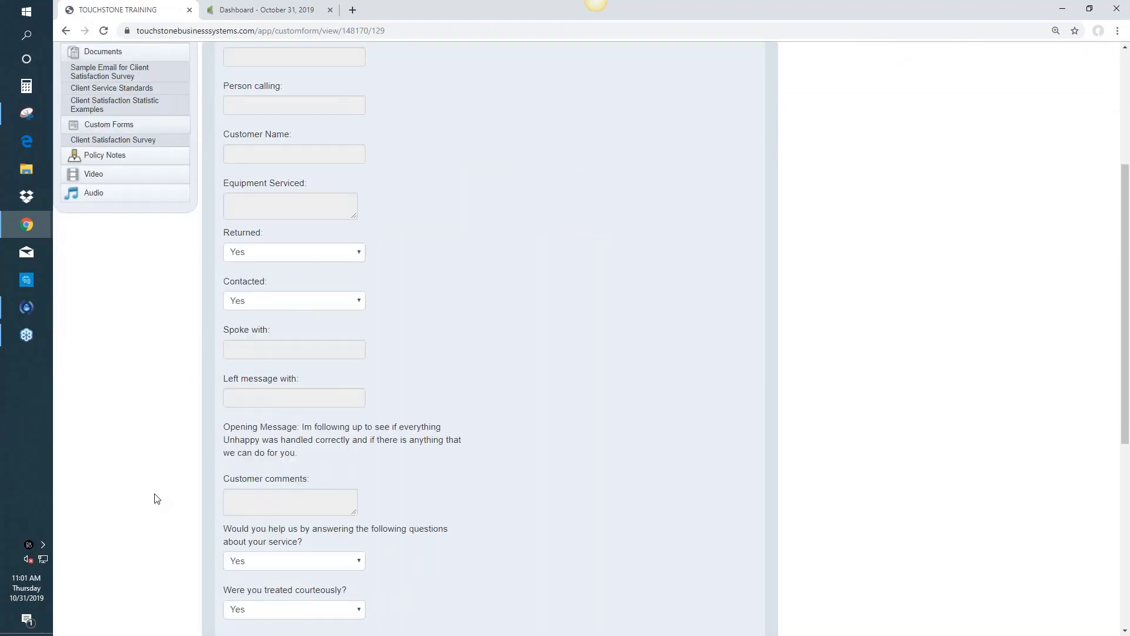
{"action": "scroll", "coordinate": [157, 498], "scroll_direction": "down", "scroll_amount": 2}
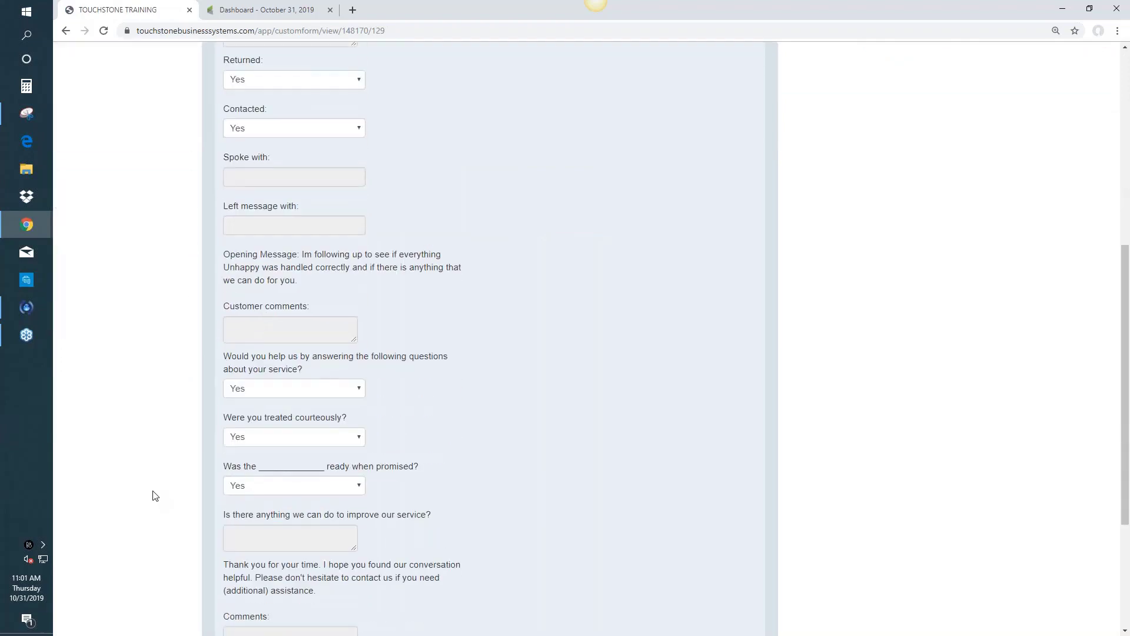
{"action": "scroll", "coordinate": [155, 495], "scroll_direction": "up", "scroll_amount": 5}
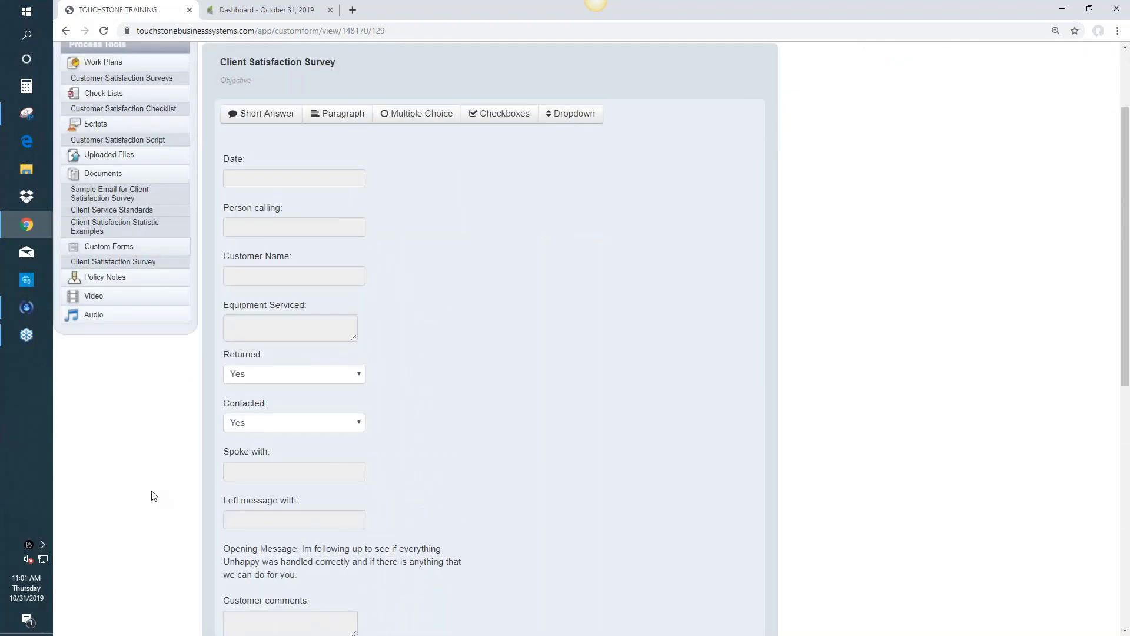
{"action": "scroll", "coordinate": [153, 496], "scroll_direction": "up", "scroll_amount": 2}
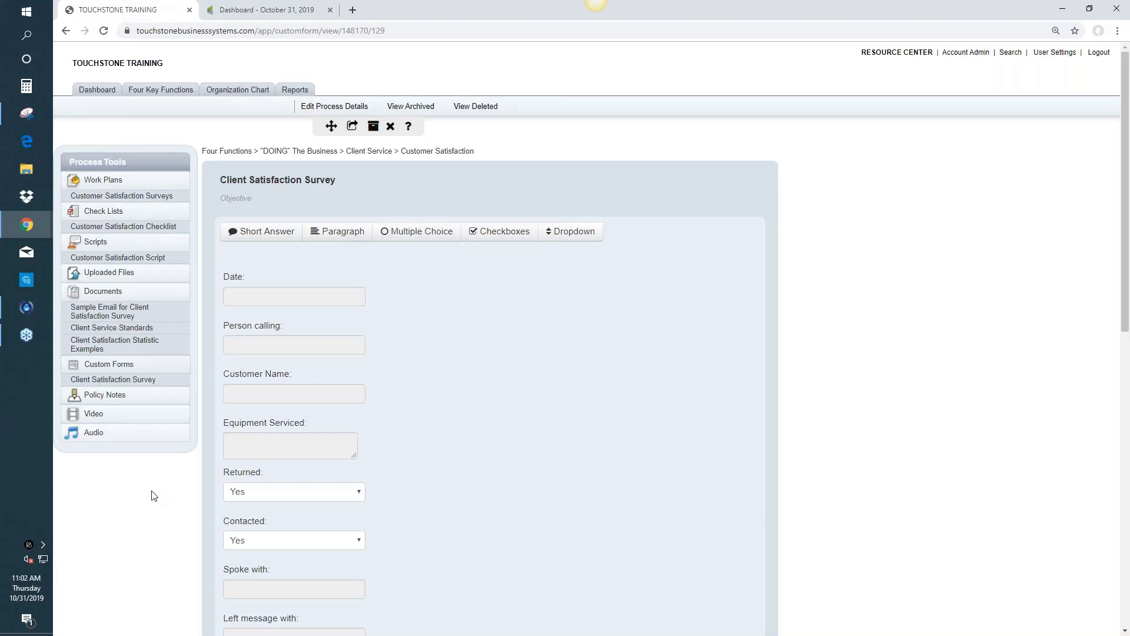
{"action": "left_click", "coordinate": [146, 345]}
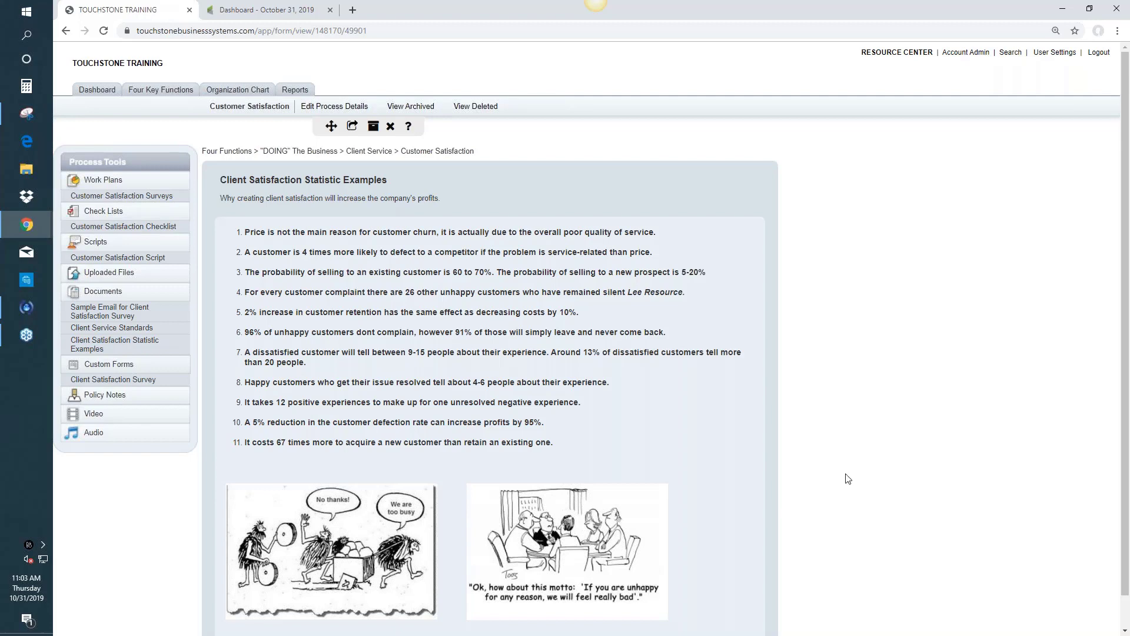
Open Client Service's Reputation Monitoring process and review its software list, social media guidelines, review response examples and Reputation Management check list.
{"action": "left_click", "coordinate": [378, 152]}
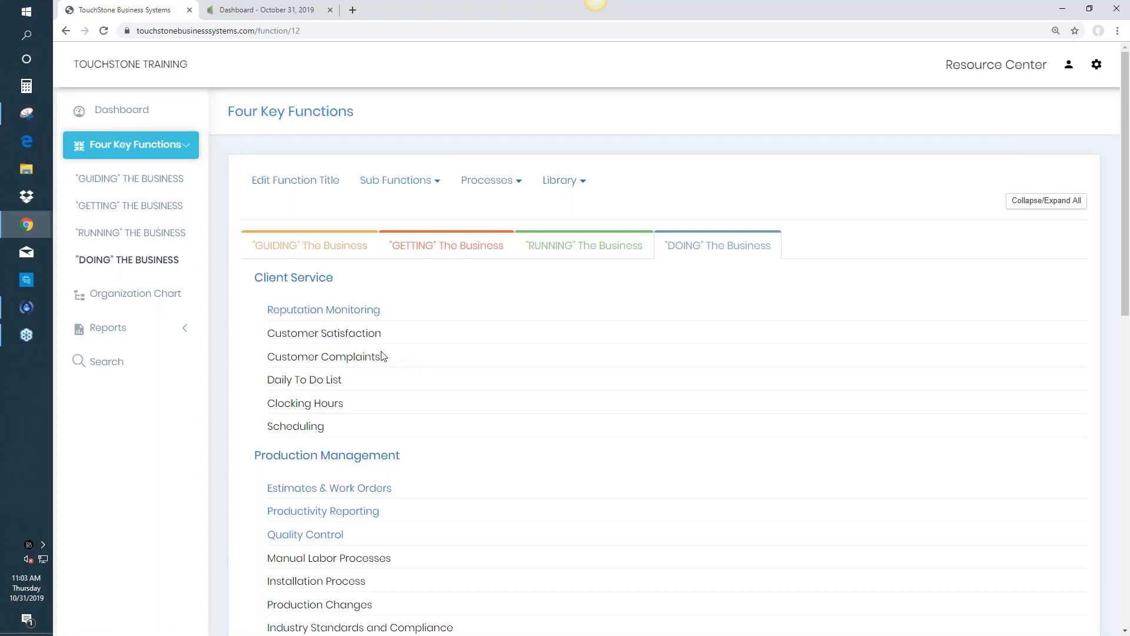
{"action": "left_click", "coordinate": [309, 312]}
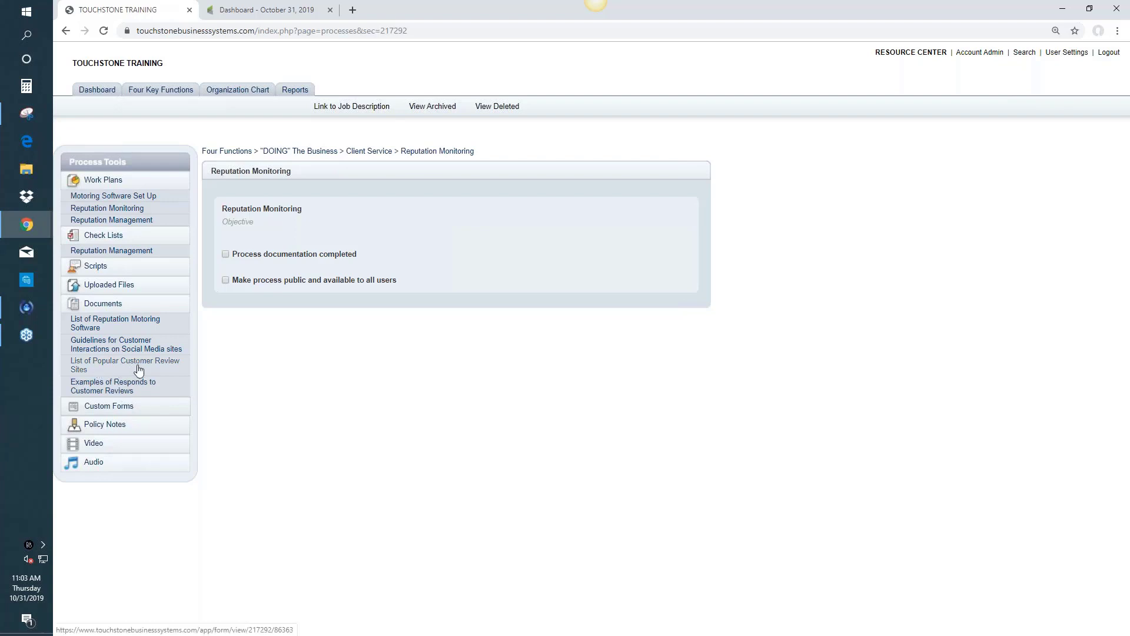
{"action": "left_click", "coordinate": [140, 325]}
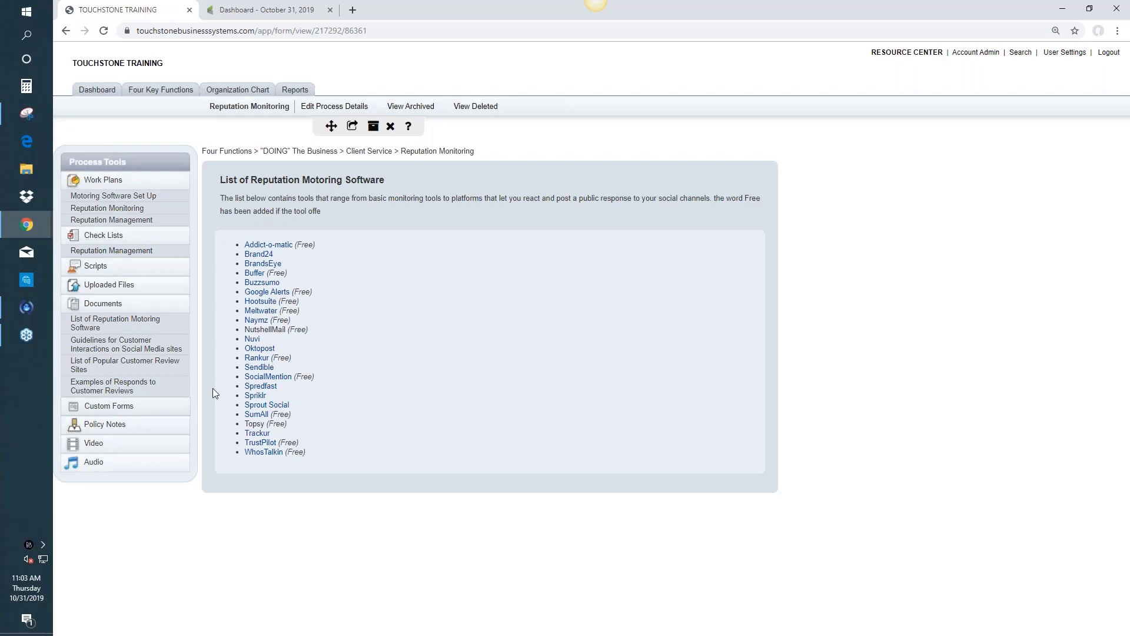
{"action": "left_click", "coordinate": [119, 348]}
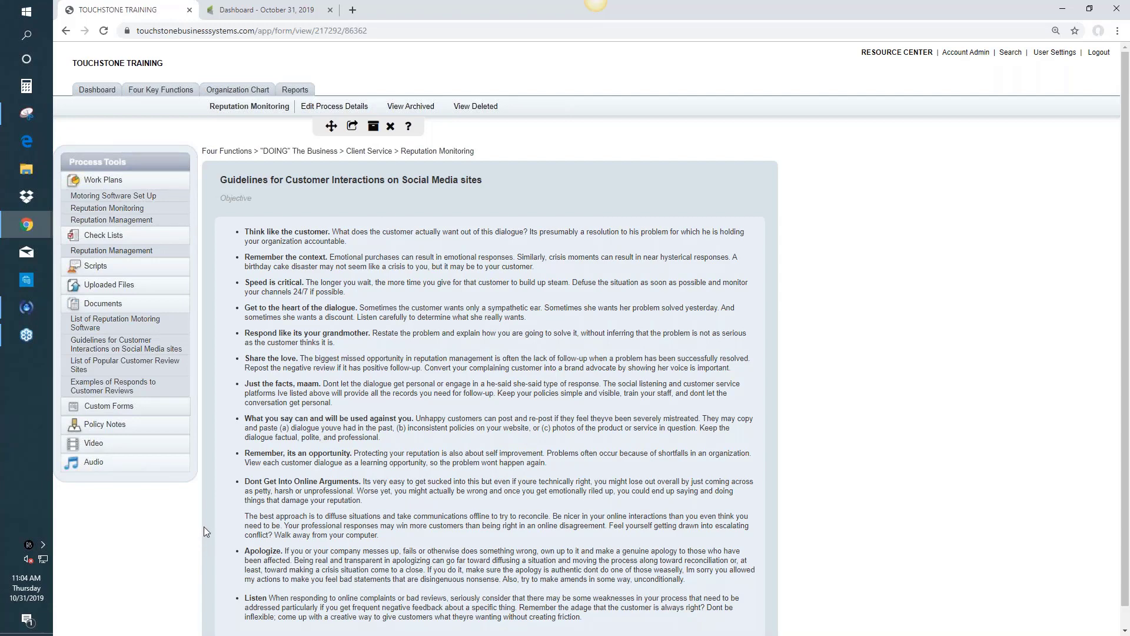
{"action": "left_click", "coordinate": [141, 387]}
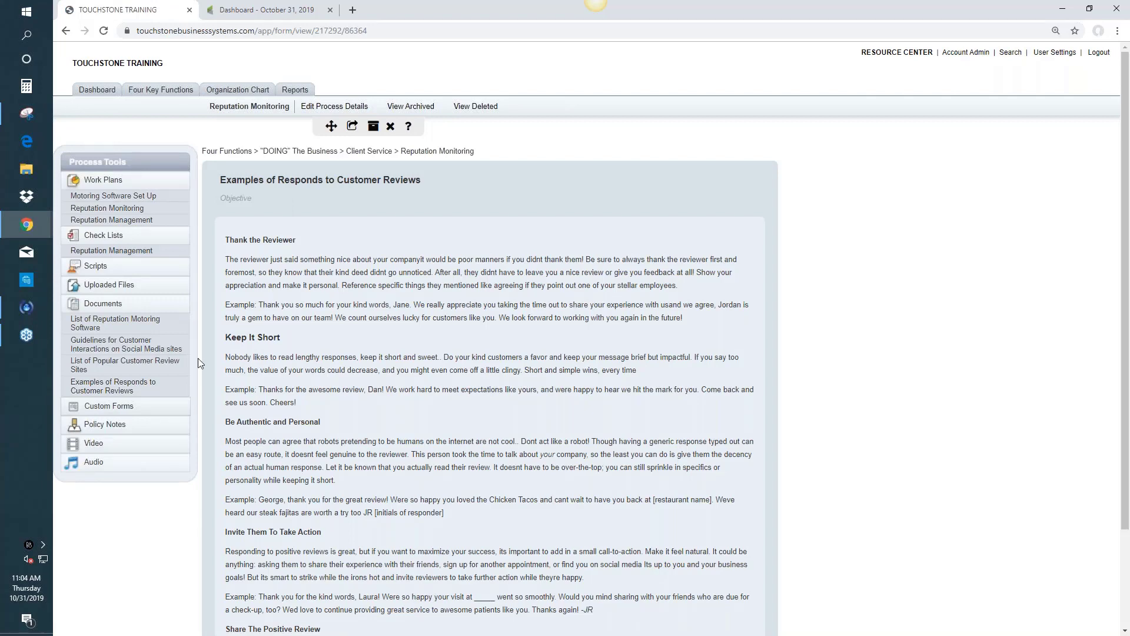
{"action": "left_click", "coordinate": [136, 252]}
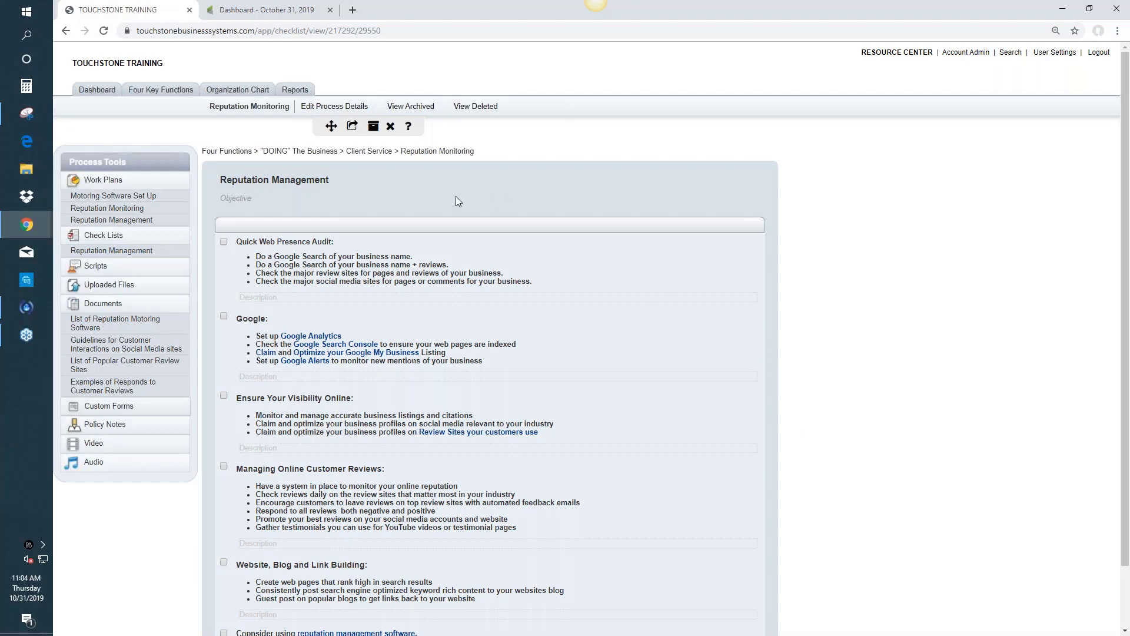
Return to the Client Service processes and open the Customer Complaints process.
{"action": "left_click", "coordinate": [375, 152]}
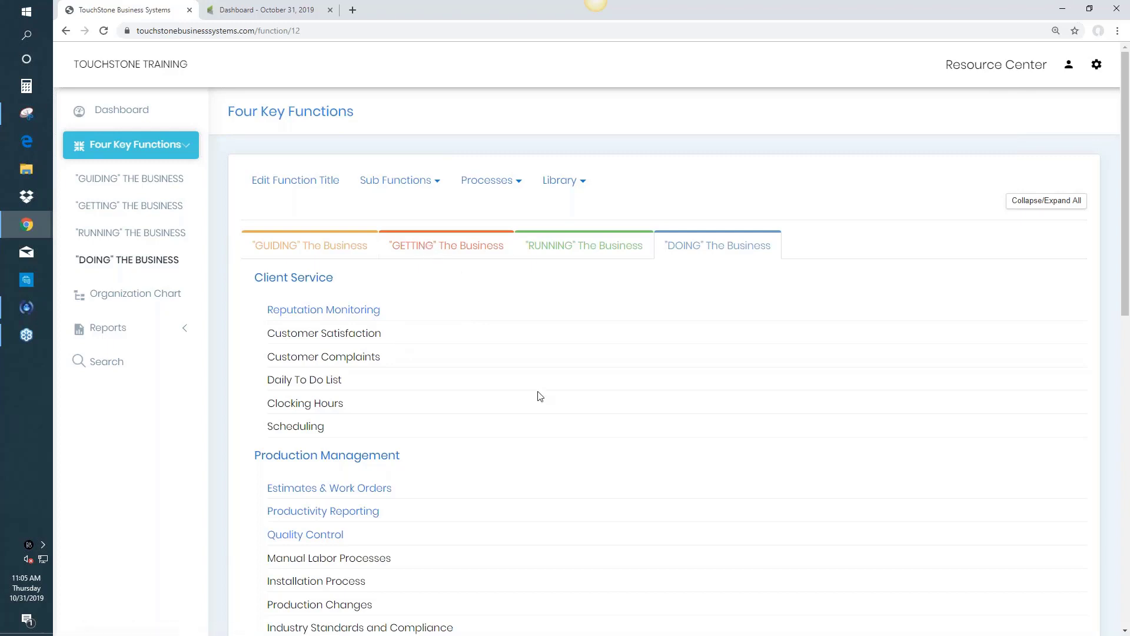
{"action": "left_click", "coordinate": [364, 360]}
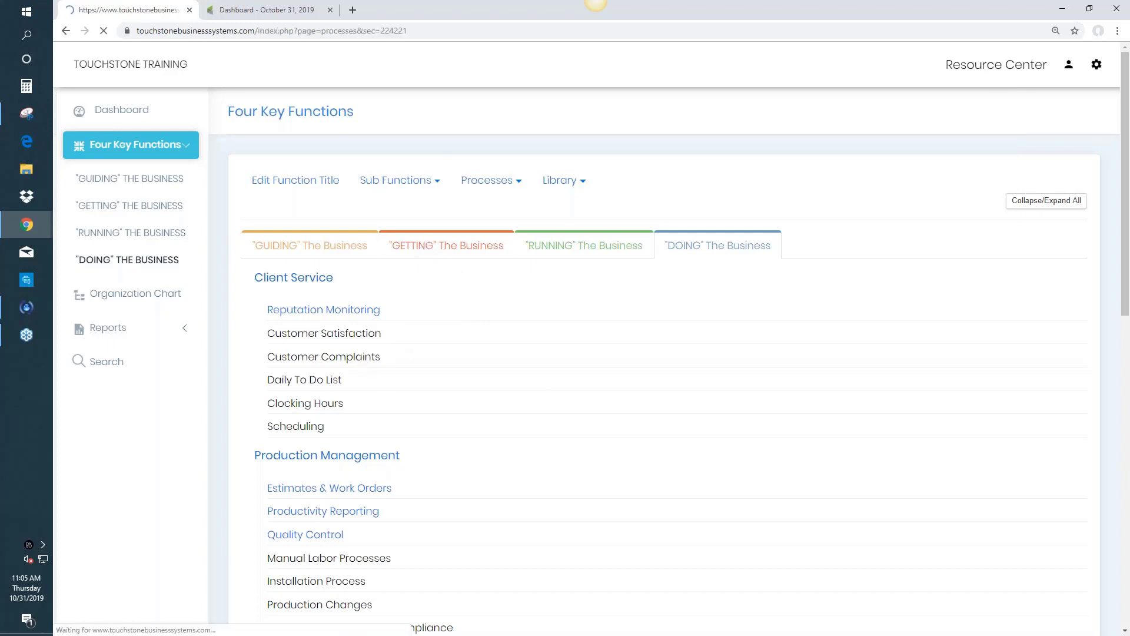